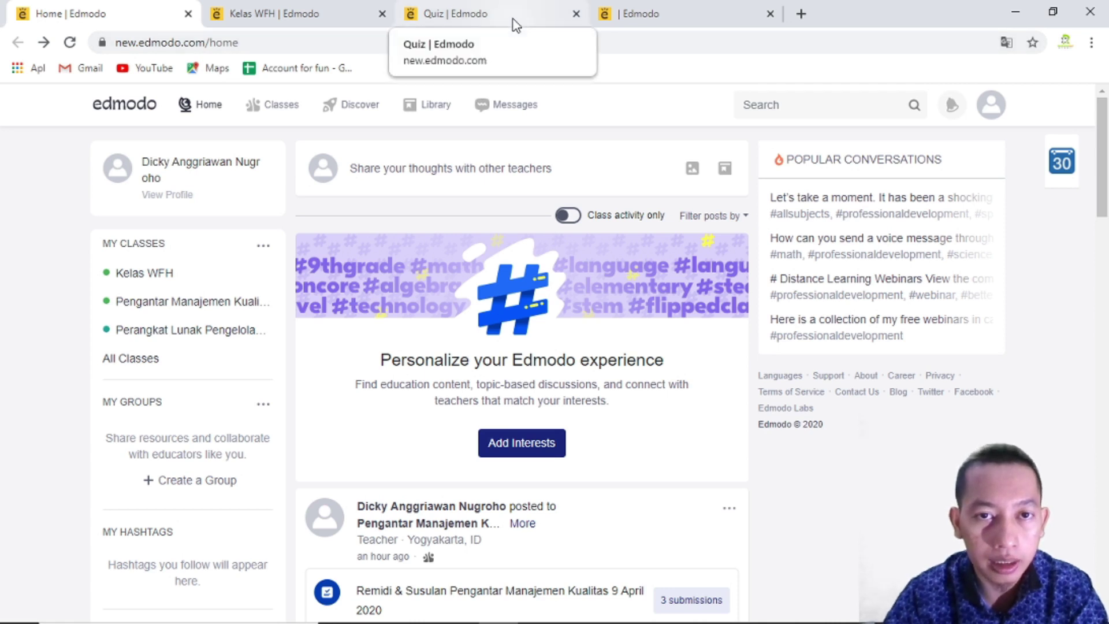
# Review the questions of the existing Remidi & Susulan Pengantar Manajemen Kualitas 9 April 2020 quiz and the available question types
pyautogui.click(515, 25)
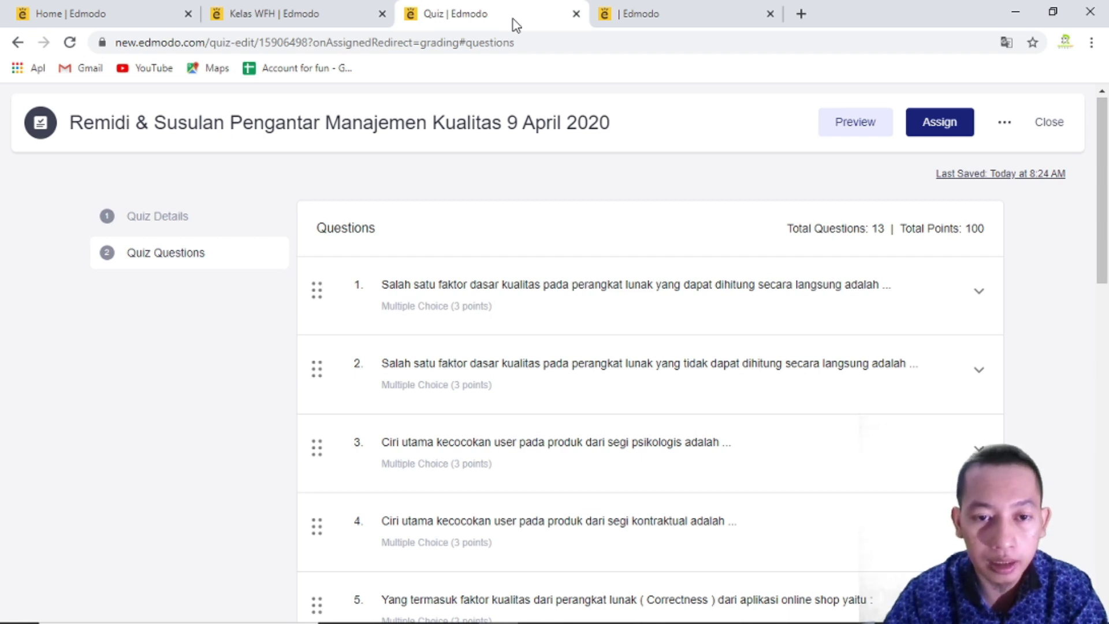
pyautogui.click(551, 312)
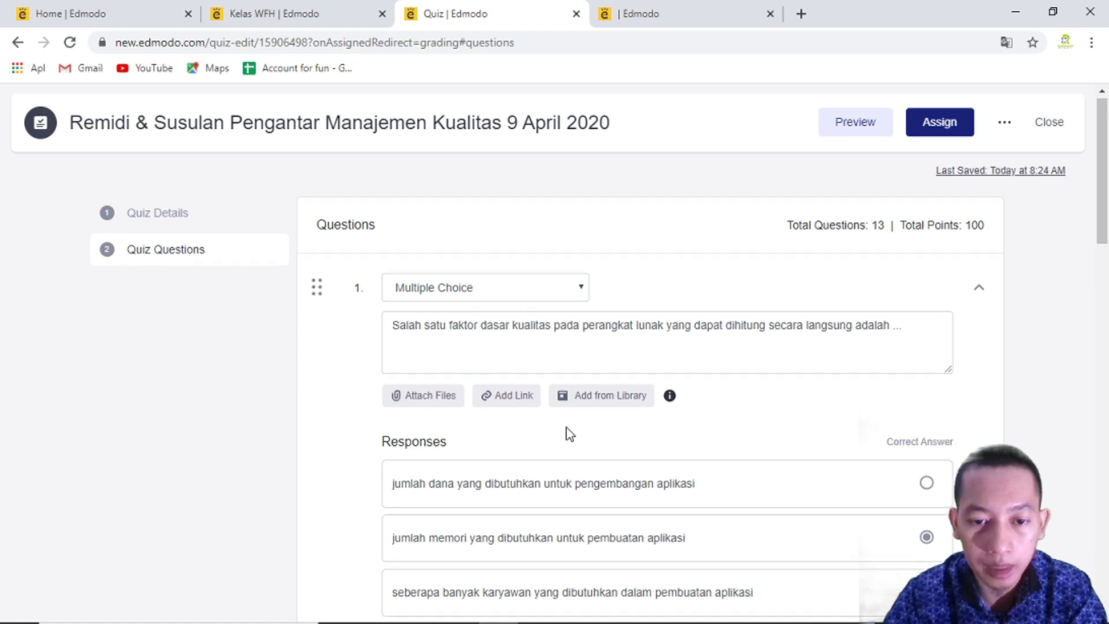
pyautogui.scroll(-2, 565, 434)
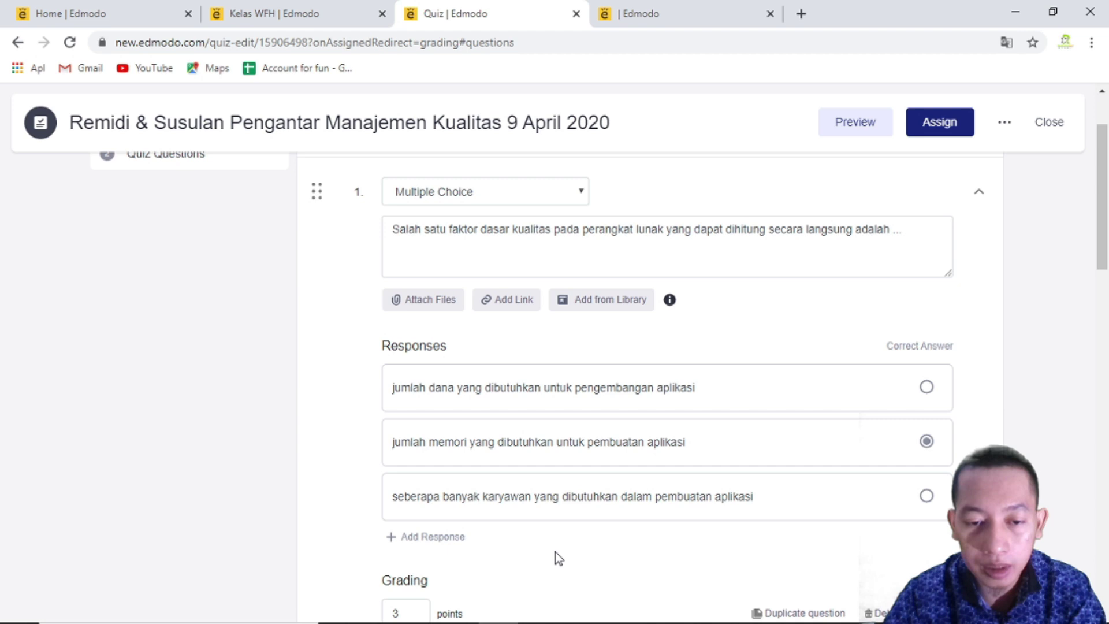
pyautogui.scroll(-1, 556, 553)
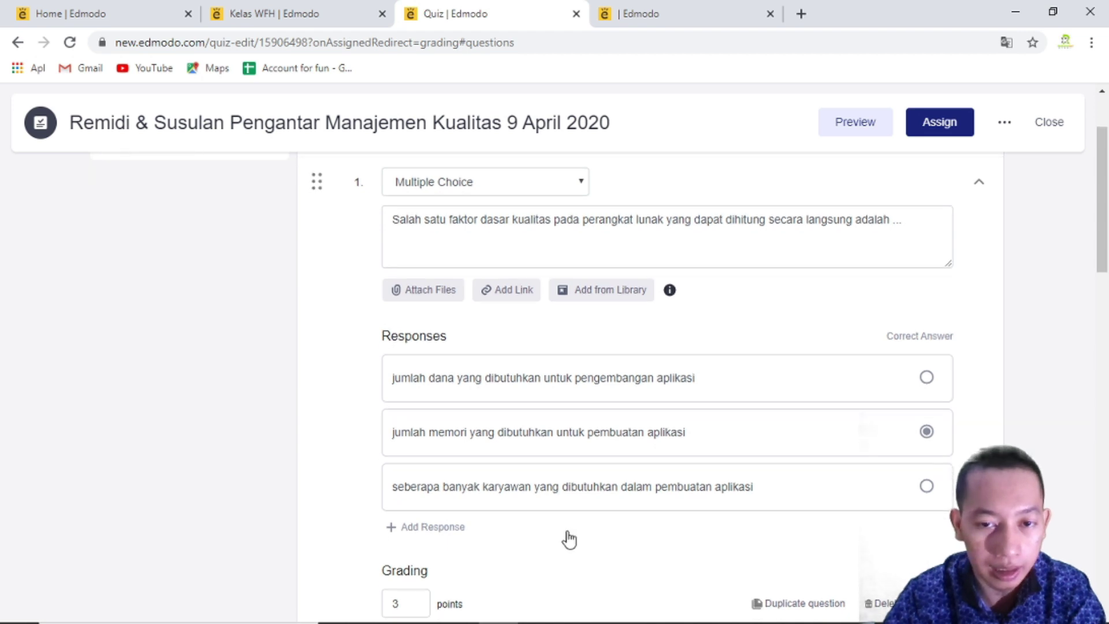
pyautogui.scroll(-12, 577, 505)
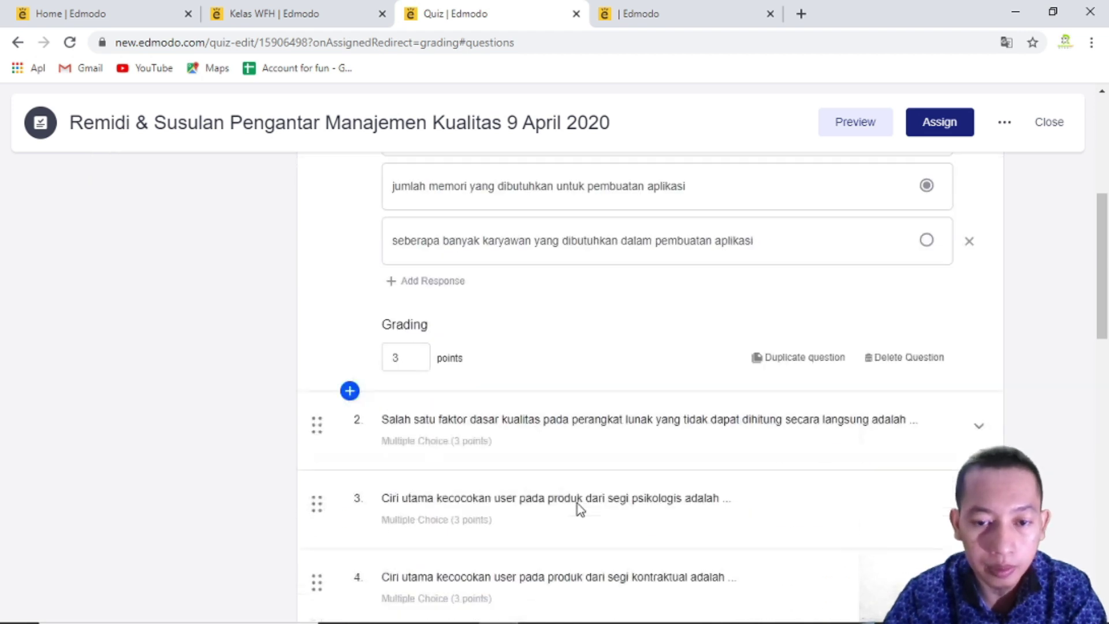
pyautogui.scroll(-4, 577, 503)
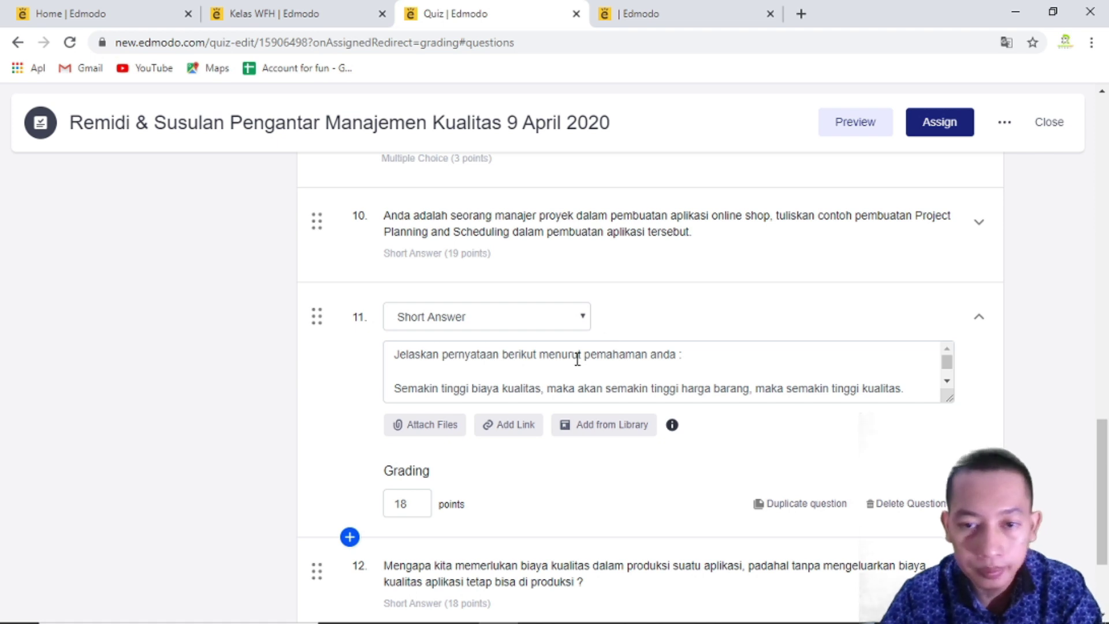
pyautogui.scroll(20, 577, 359)
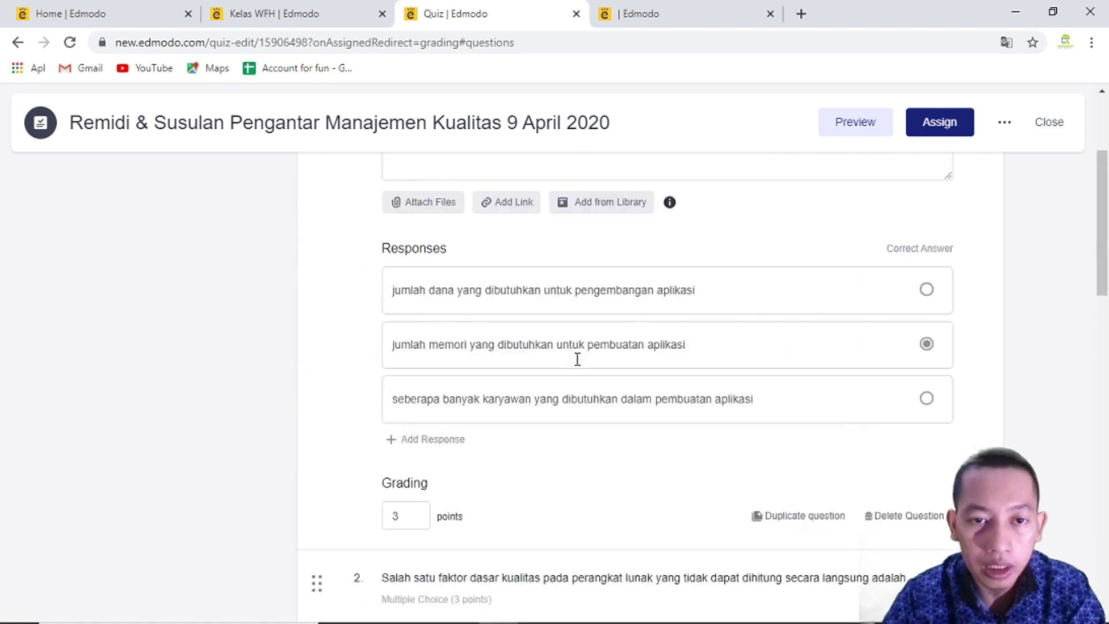
pyautogui.scroll(3, 577, 359)
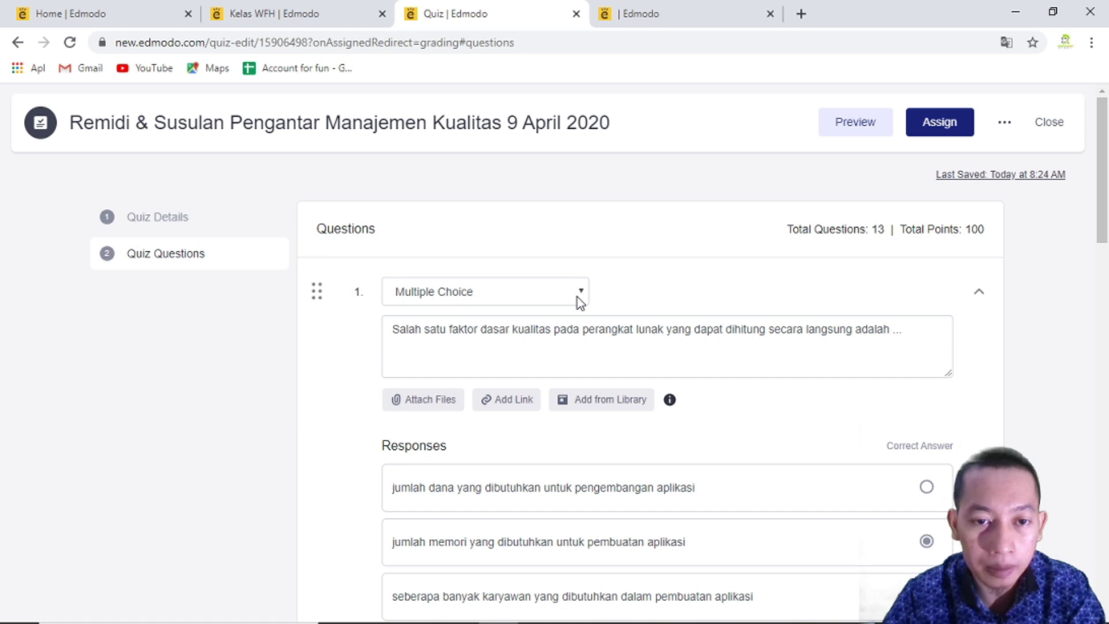
pyautogui.click(578, 297)
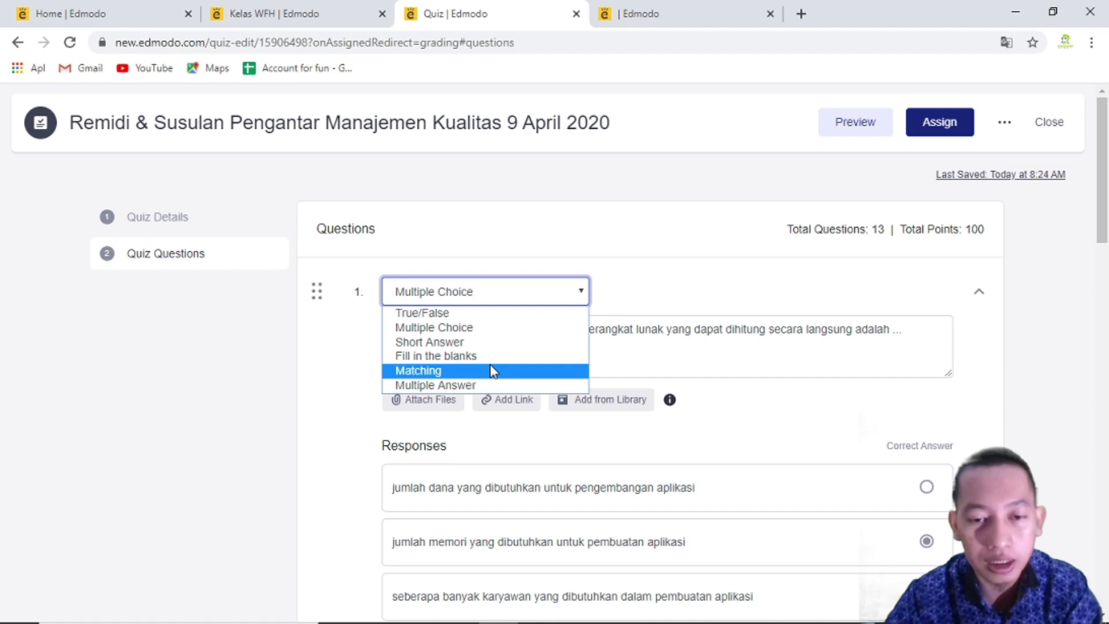
pyautogui.click(358, 317)
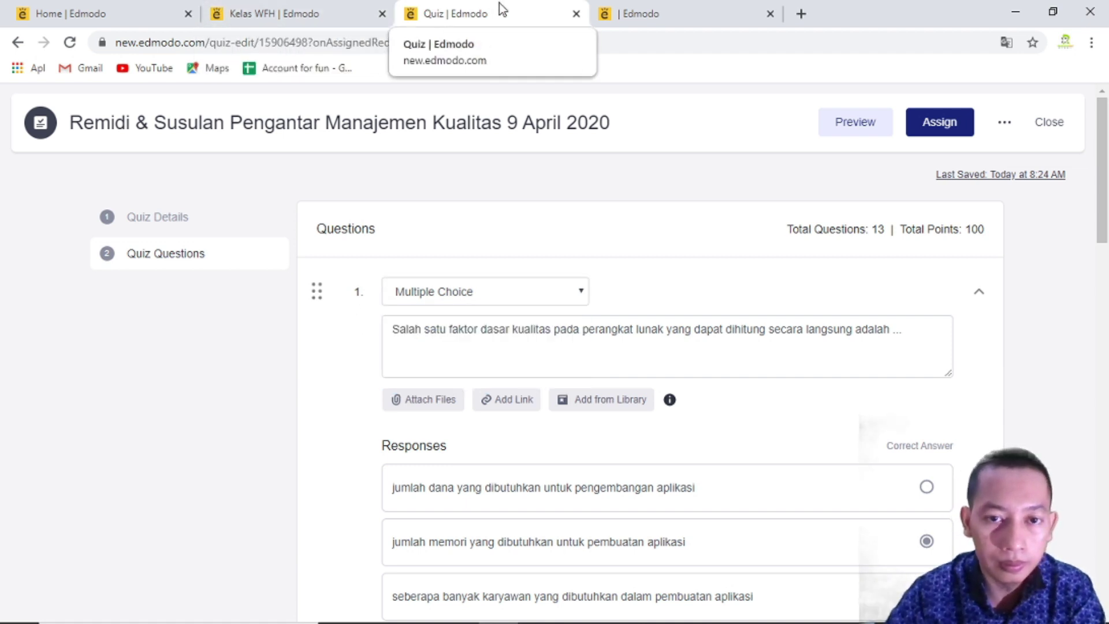
# Examine the score summary, per-question breakdown and score distribution in the results of the Pengantar Manajemen Kualitas quiz
pyautogui.rightClick(618, 7)
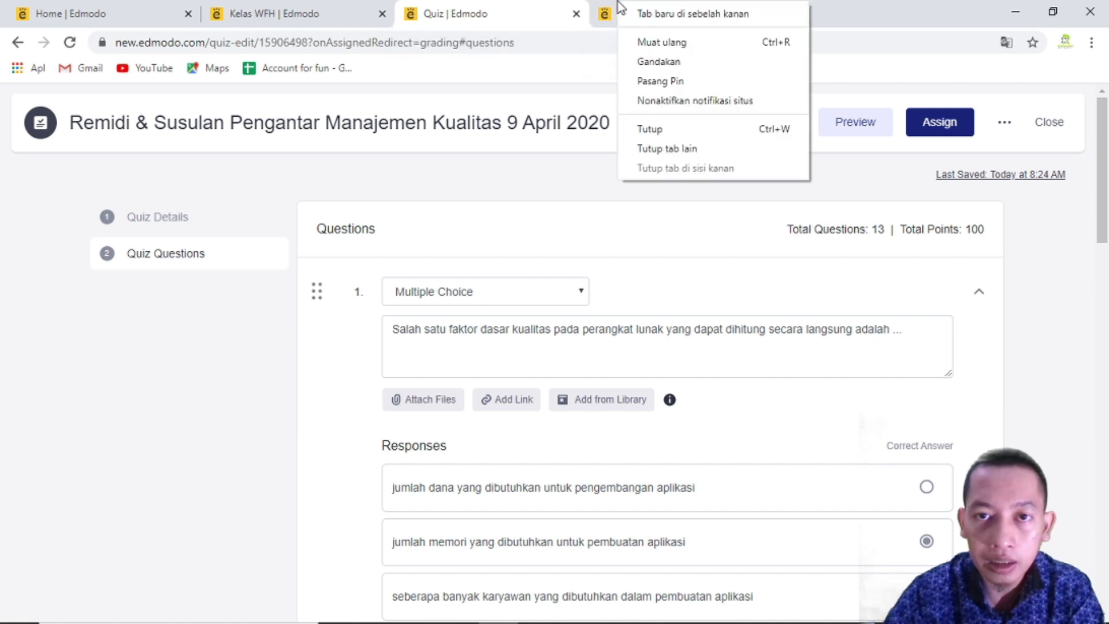
pyautogui.click(619, 7)
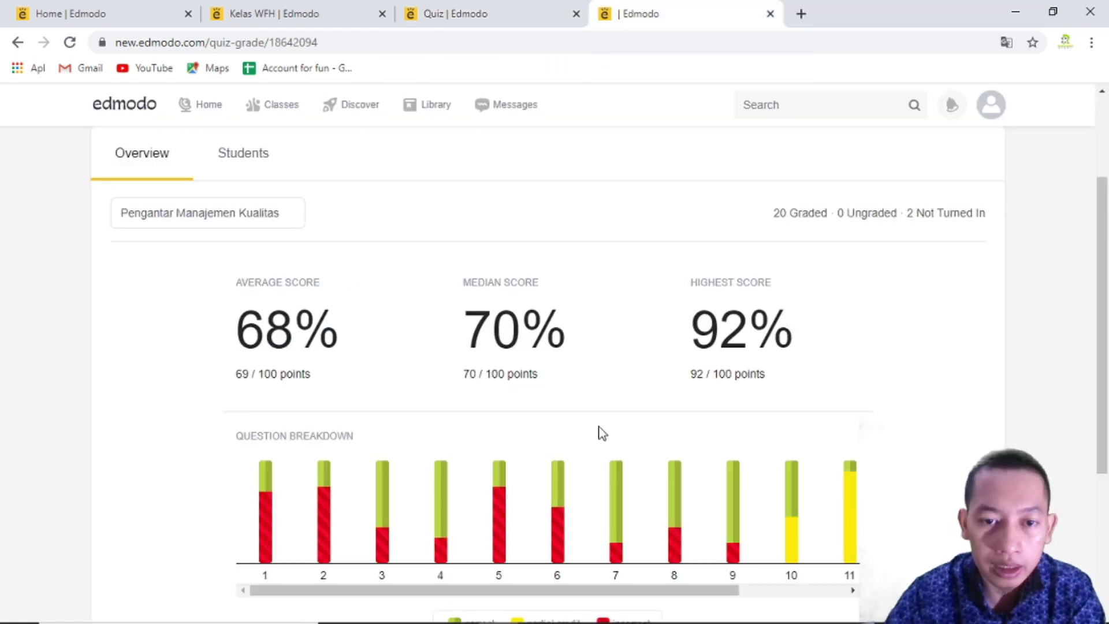
pyautogui.scroll(-2, 598, 433)
pyautogui.scroll(-1, 601, 432)
pyautogui.scroll(3, 600, 432)
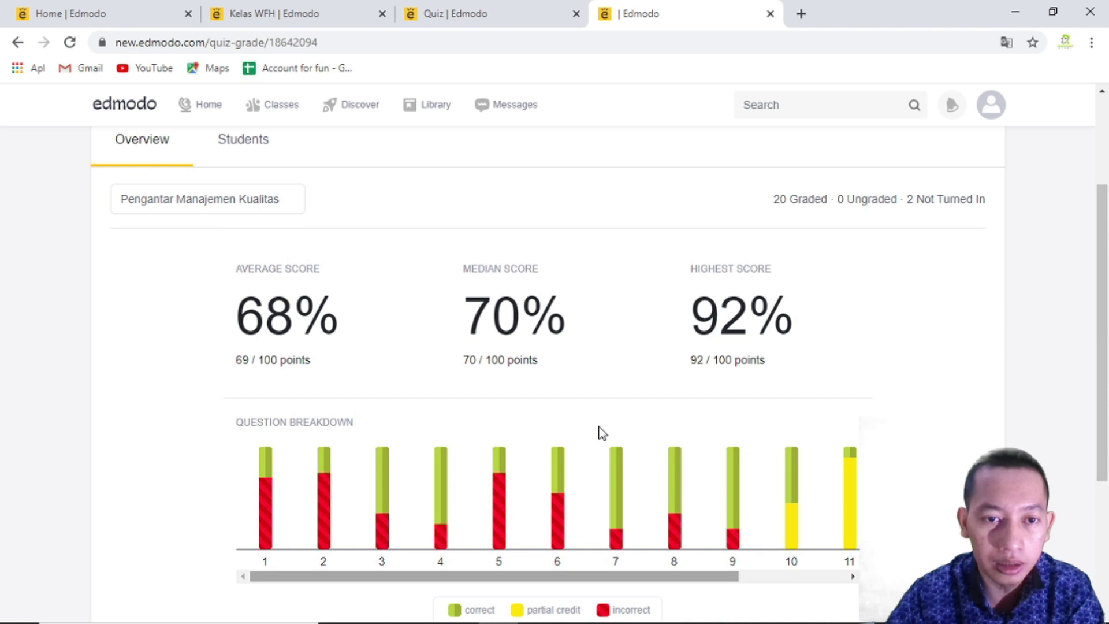
pyautogui.scroll(-2, 601, 432)
pyautogui.scroll(-1, 602, 432)
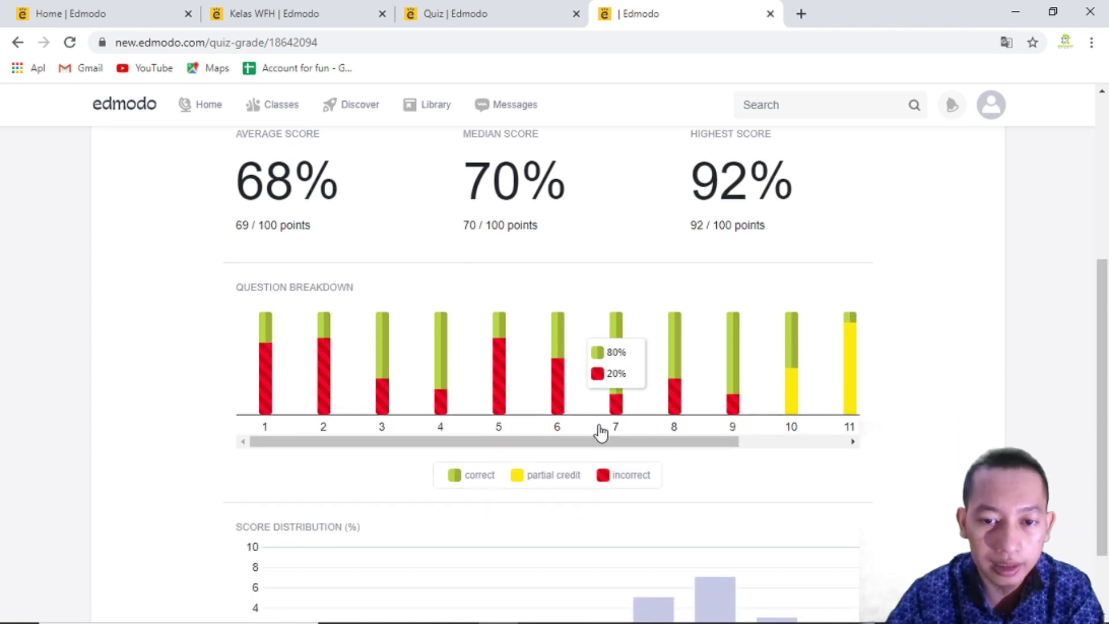
pyautogui.scroll(-2, 601, 432)
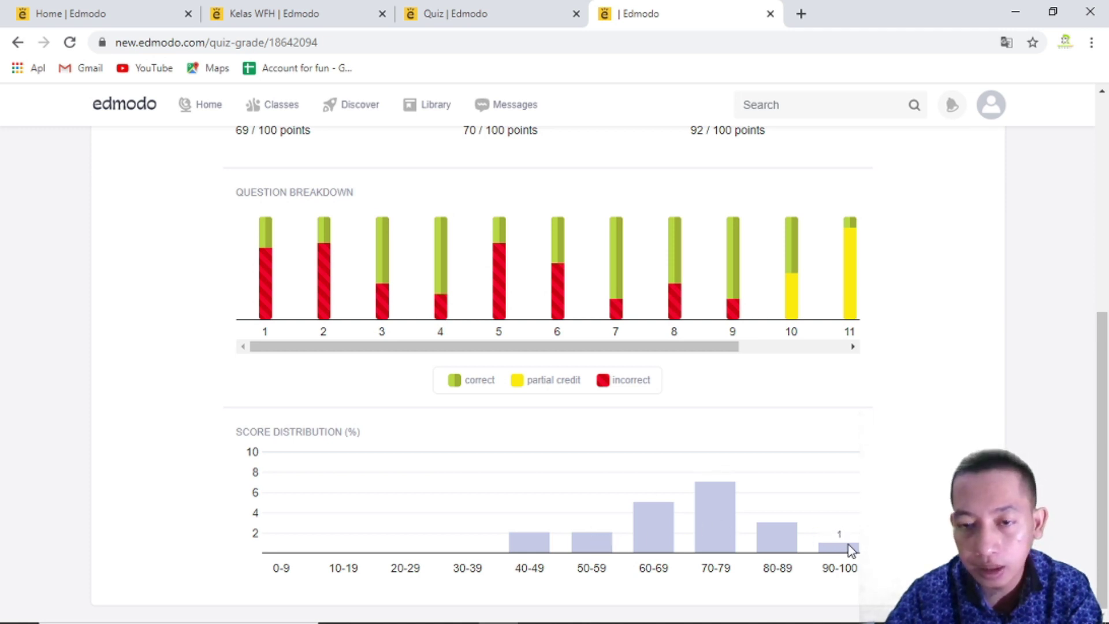
pyautogui.scroll(1, 823, 373)
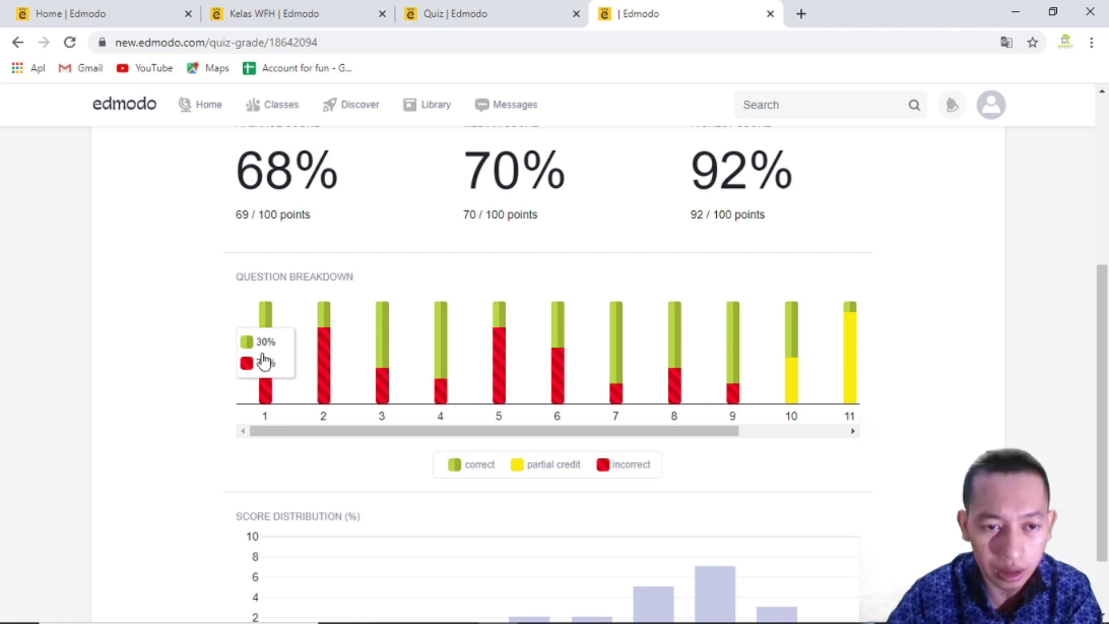
pyautogui.moveTo(319, 383)
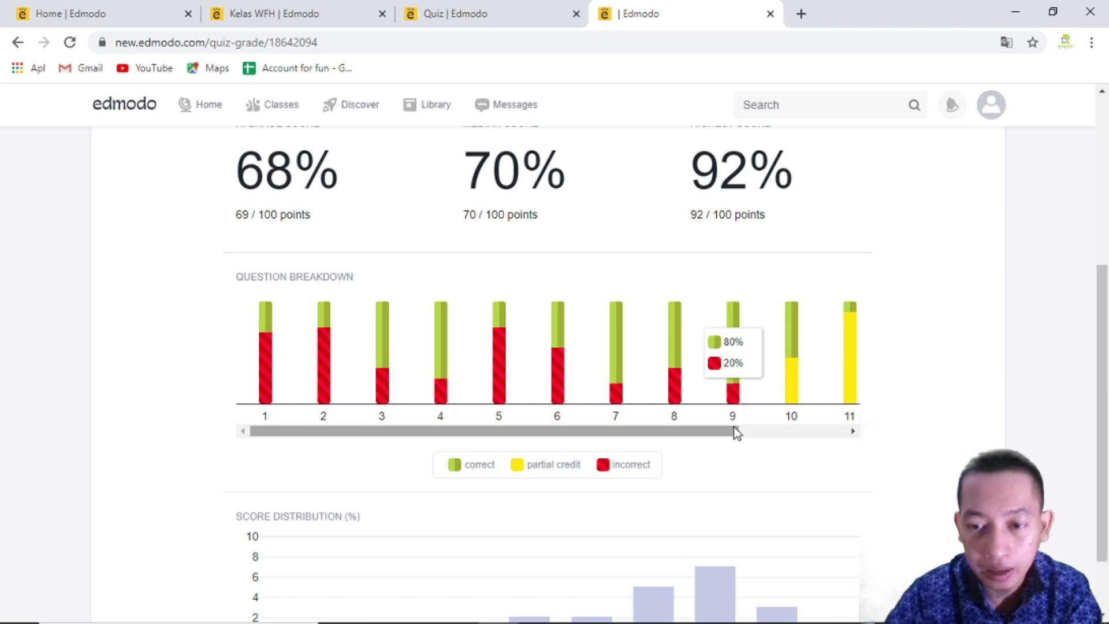
pyautogui.moveTo(790, 397)
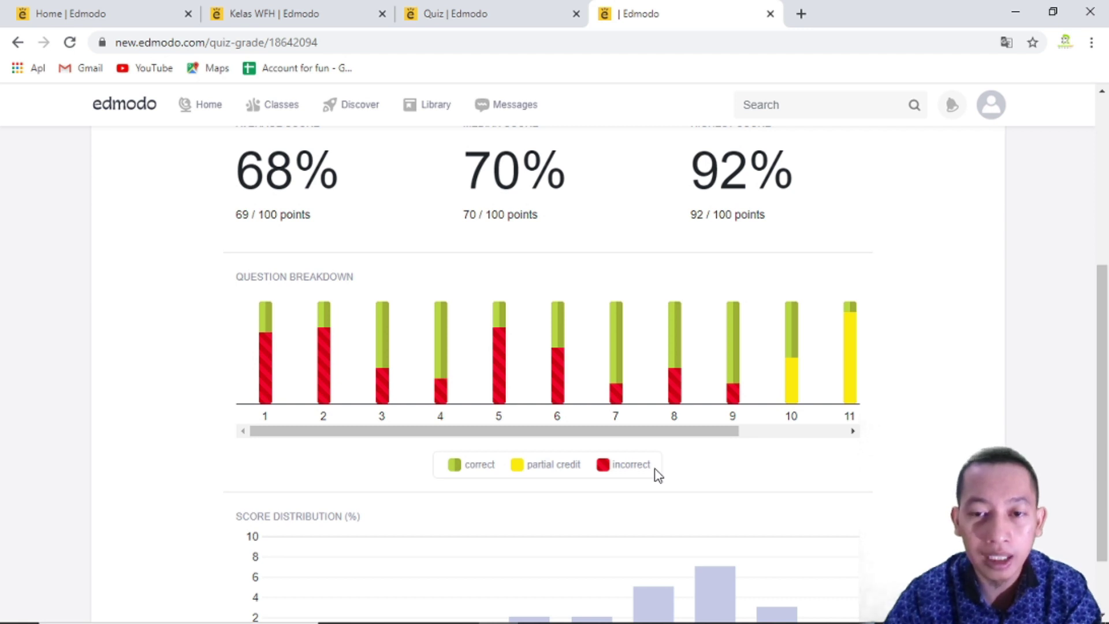
# Open the Kelas WFH class from the home page, unlock its class code and select the code for sharing
pyautogui.click(151, 28)
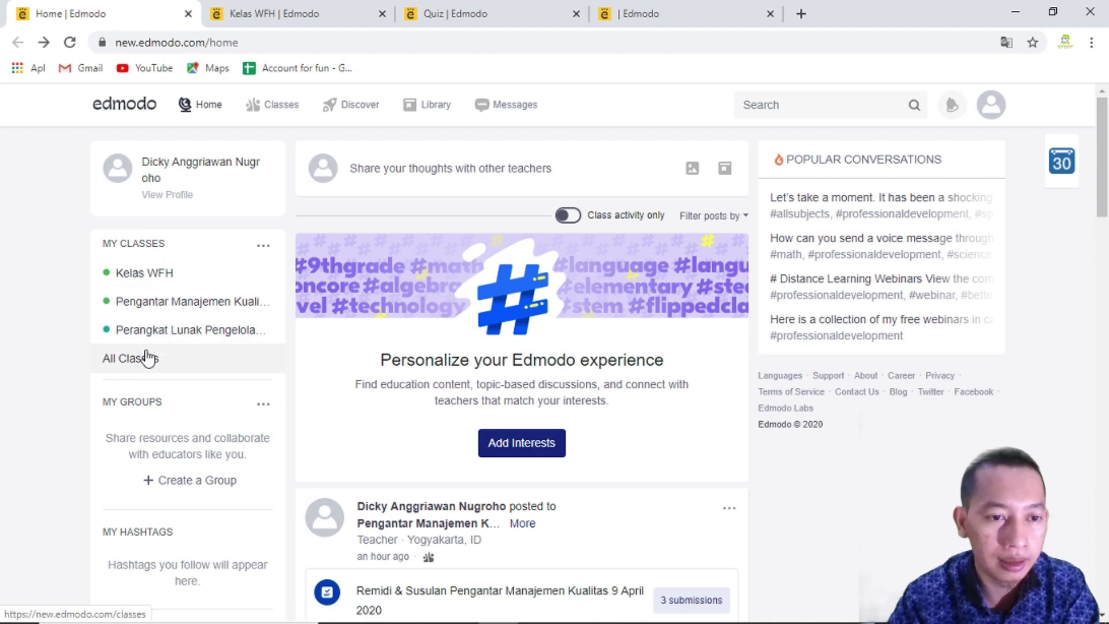
pyautogui.click(161, 282)
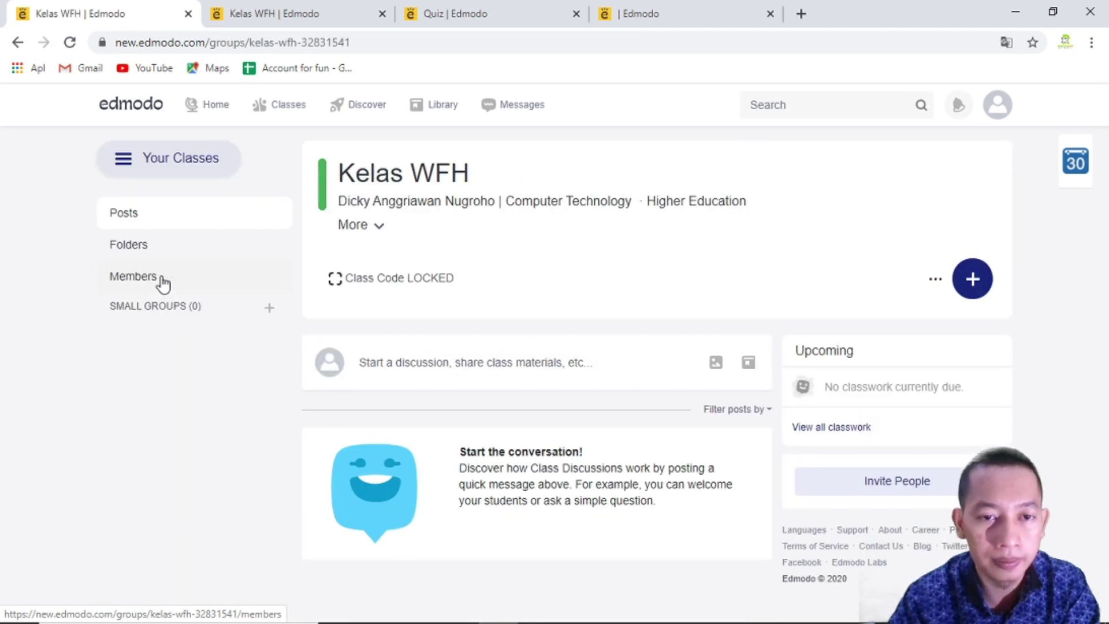
pyautogui.click(424, 293)
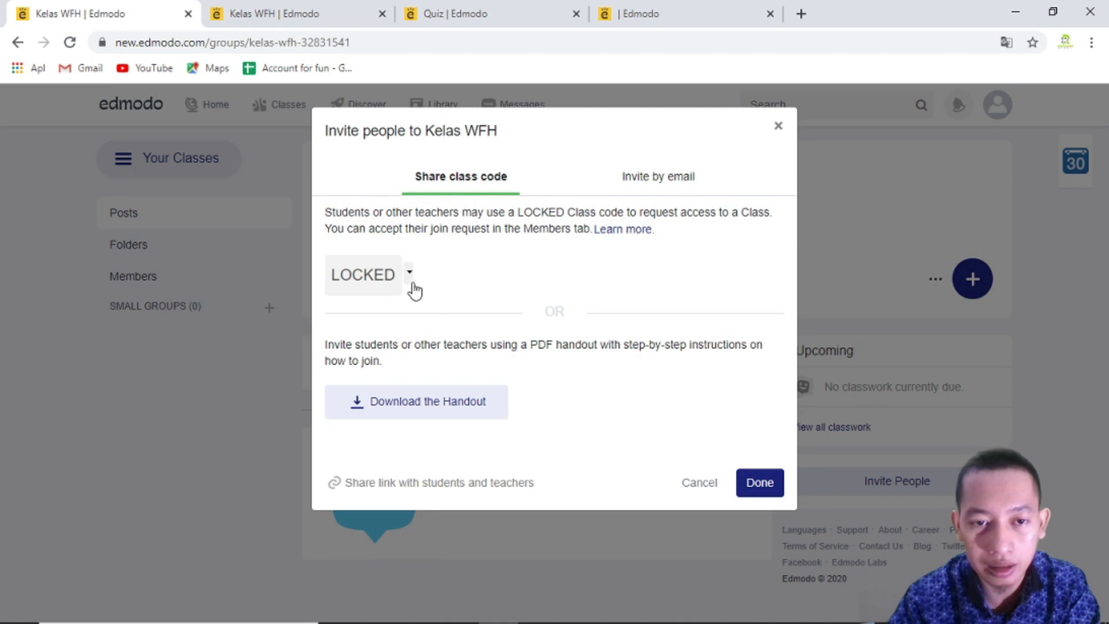
pyautogui.click(414, 283)
pyautogui.click(446, 312)
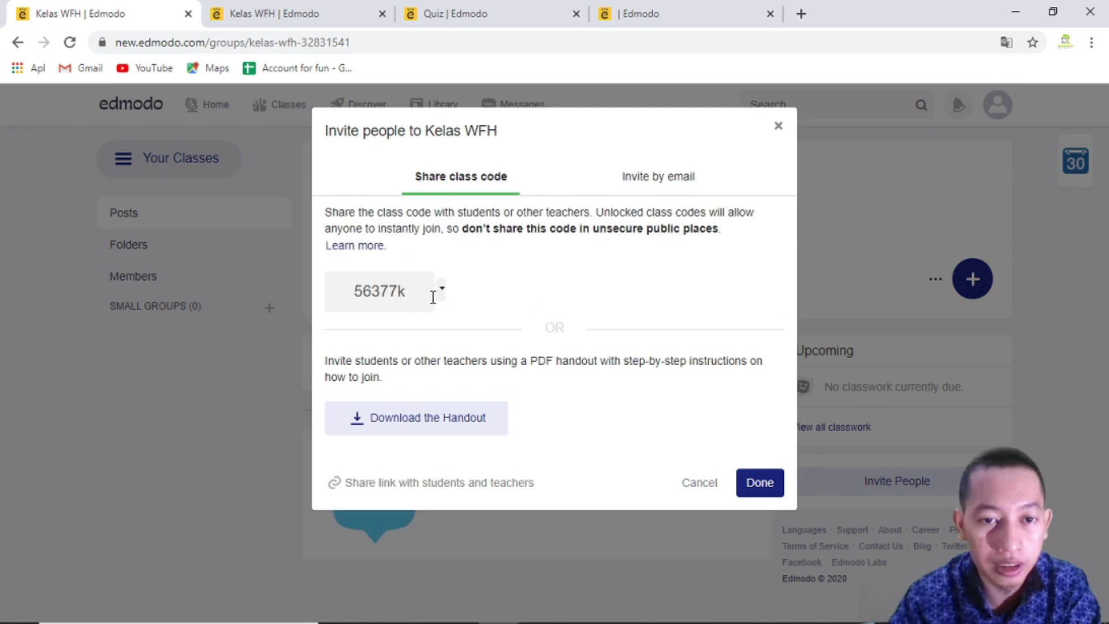
pyautogui.doubleClick(421, 293)
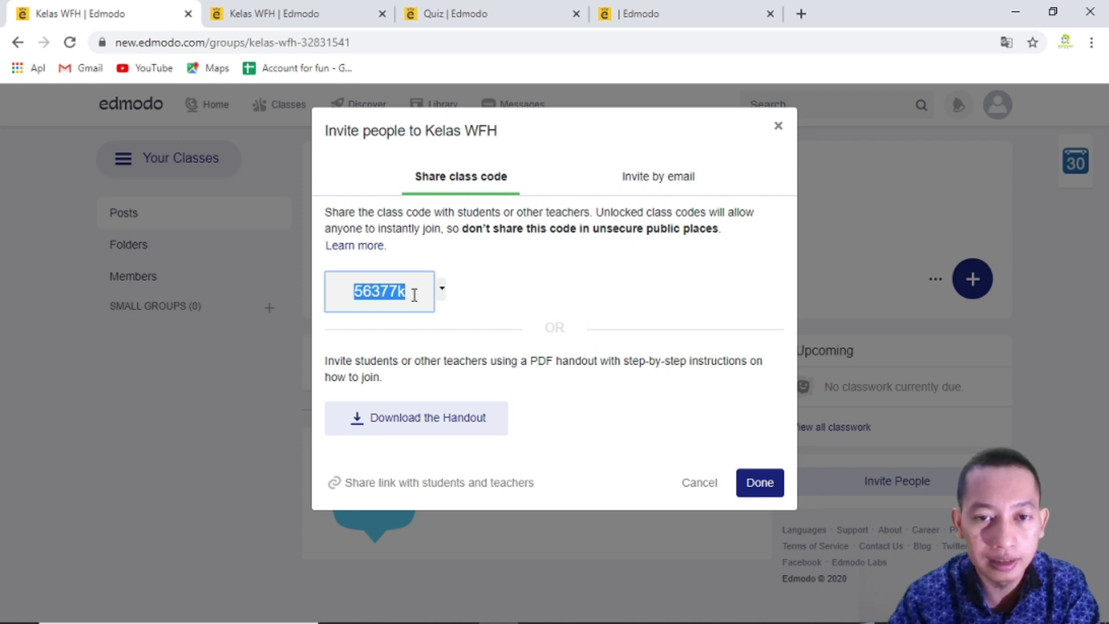
# Compare the email invitation option with the class code option for Kelas WFH, and close the invitation dialog
pyautogui.click(676, 190)
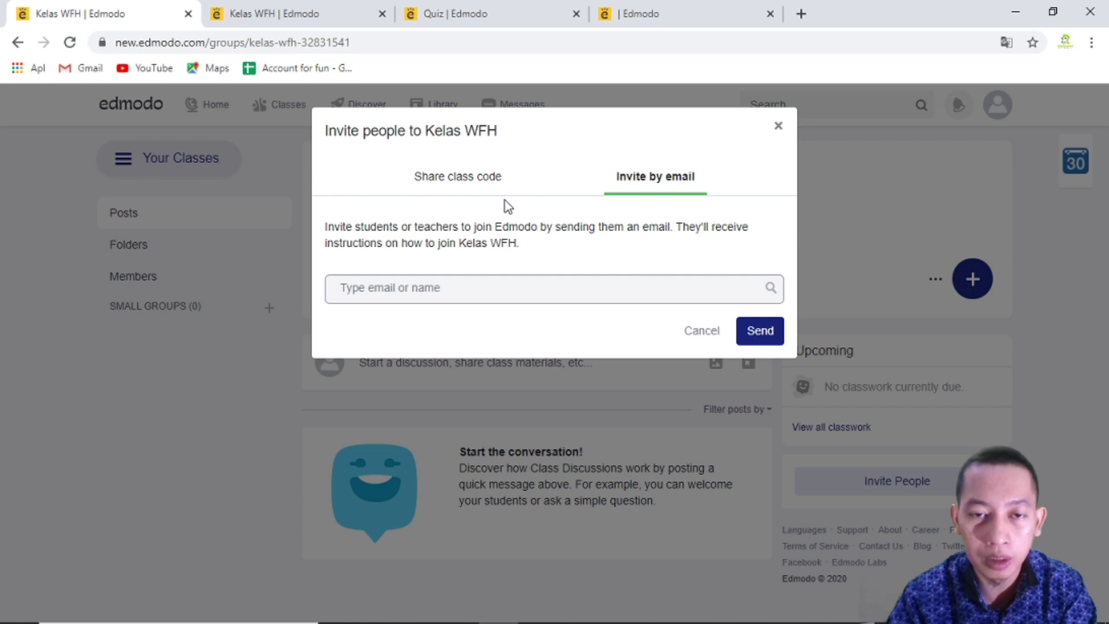
pyautogui.click(489, 189)
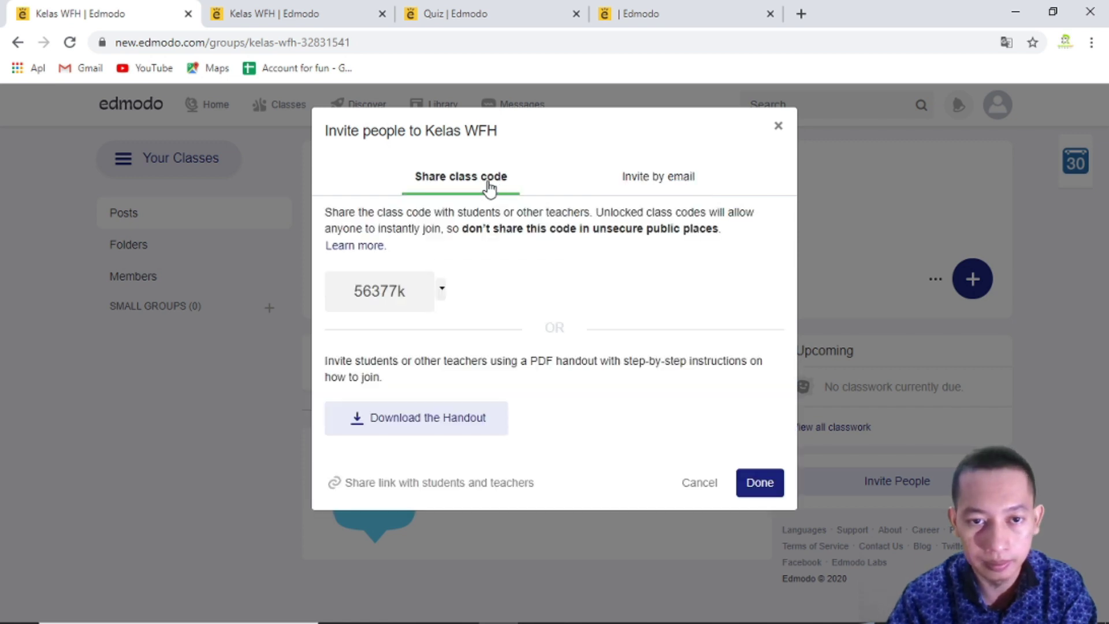
pyautogui.click(653, 197)
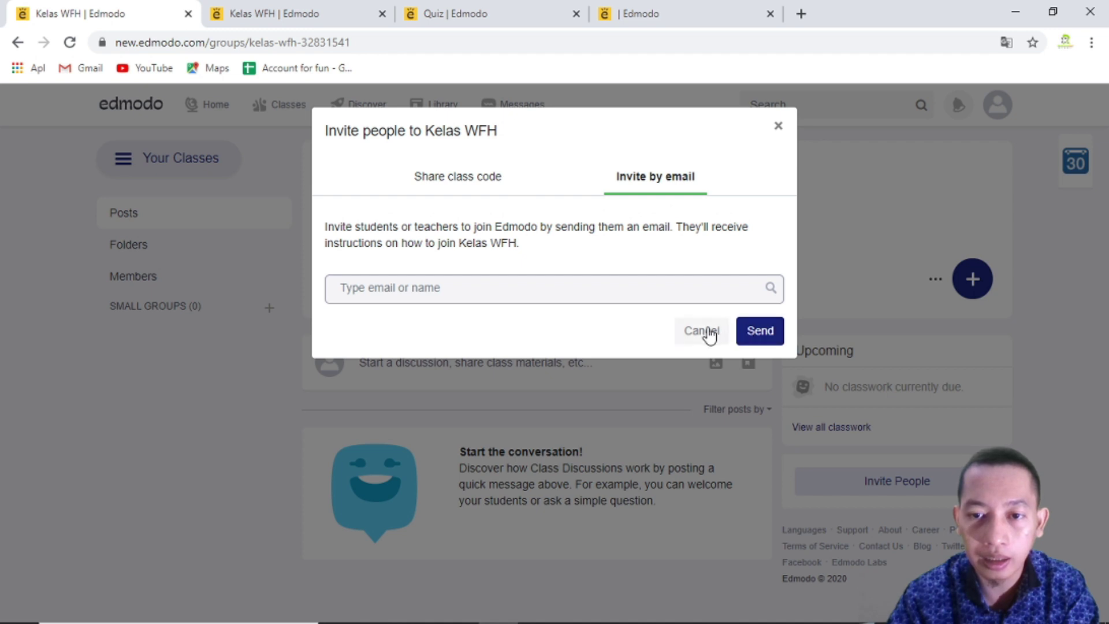
pyautogui.click(774, 139)
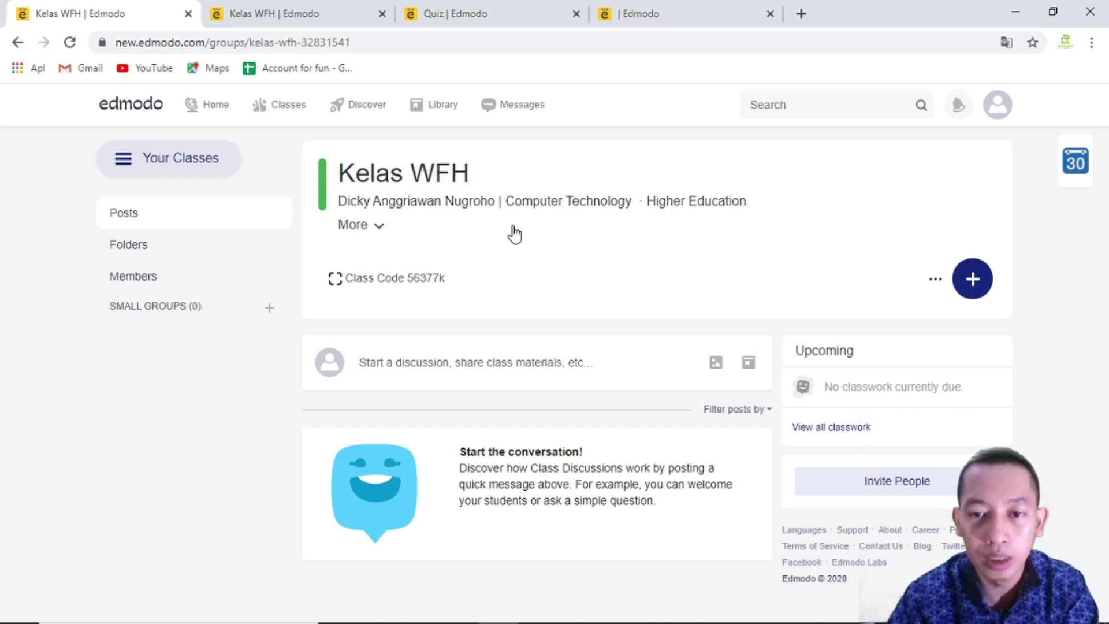
# Browse the existing quizzes that can be loaded into the Kelas WFH class, and cancel the selection
pyautogui.click(975, 280)
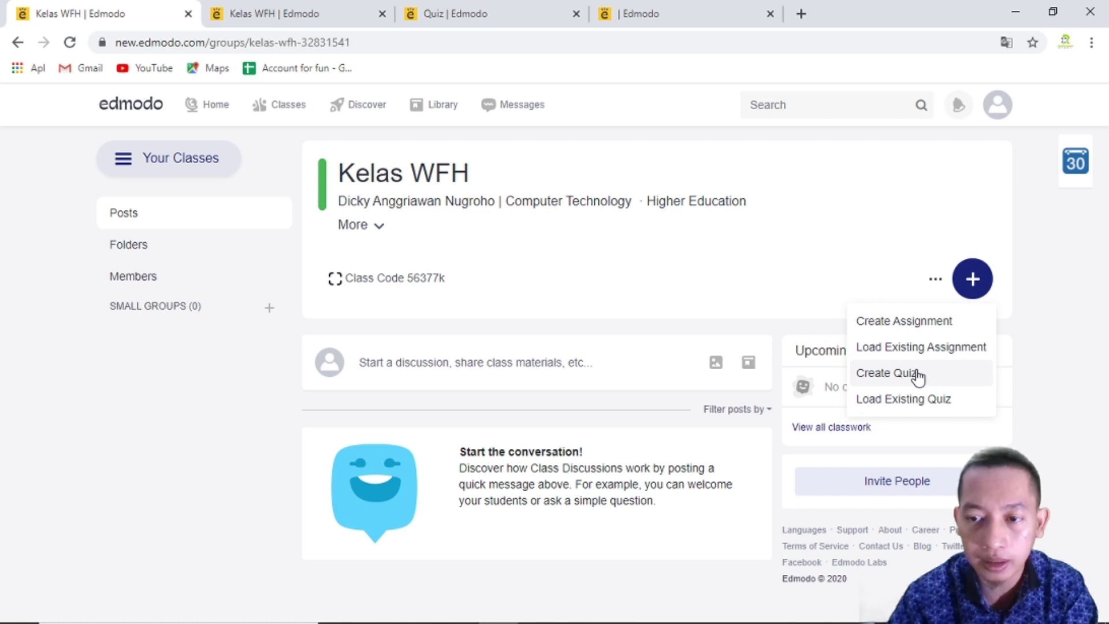
pyautogui.click(921, 399)
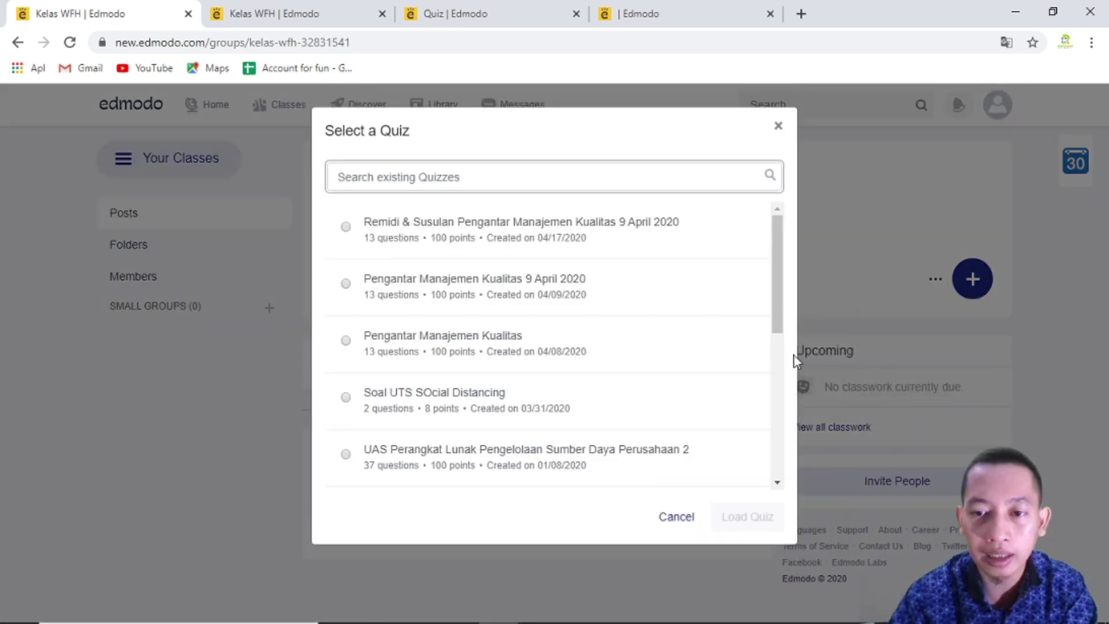
pyautogui.moveTo(779, 329); pyautogui.dragTo(783, 333)
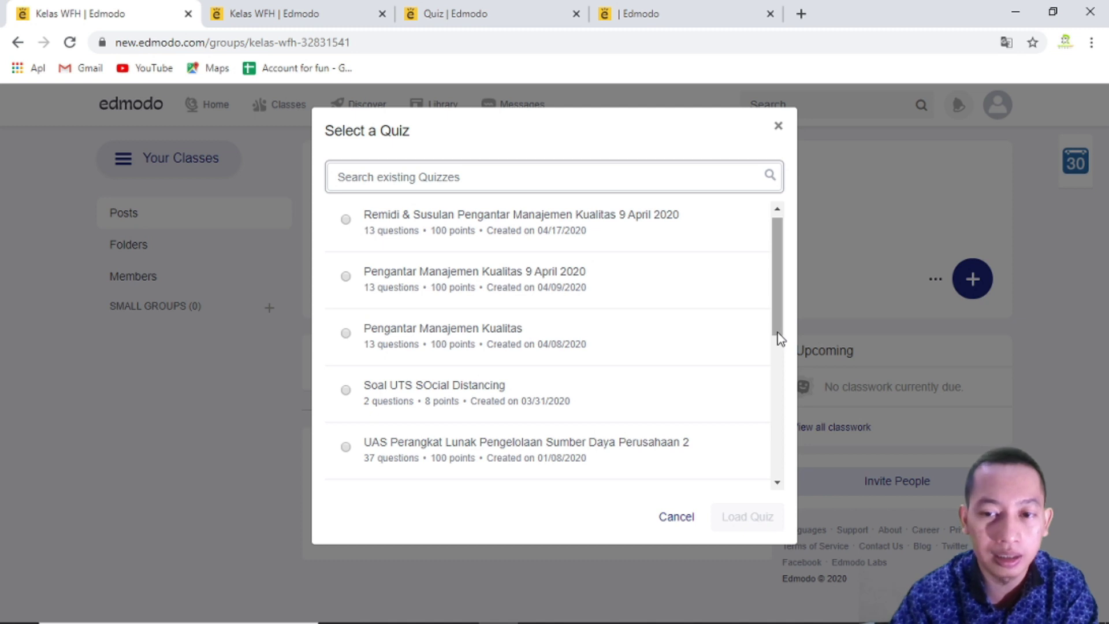
pyautogui.moveTo(778, 332)
pyautogui.mouseDown()
pyautogui.moveTo(747, 469)
pyautogui.moveTo(762, 343)
pyautogui.mouseUp()
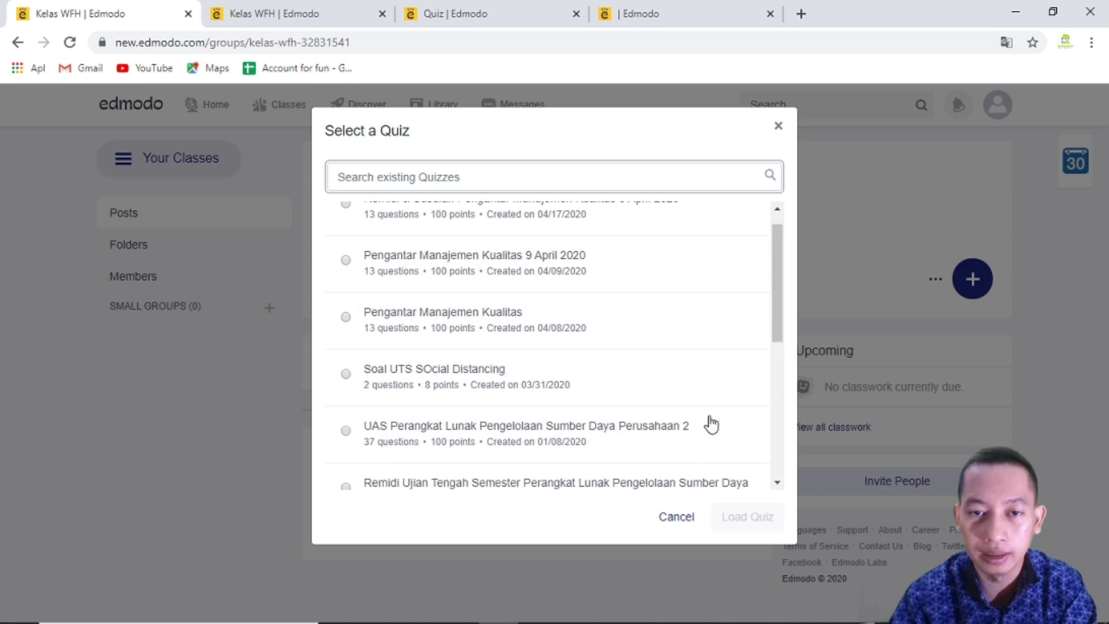
pyautogui.click(671, 519)
# Create a new quiz for Kelas WFH titled "Ujian Tengah Semester WHM 20 April 2020"
pyautogui.click(968, 277)
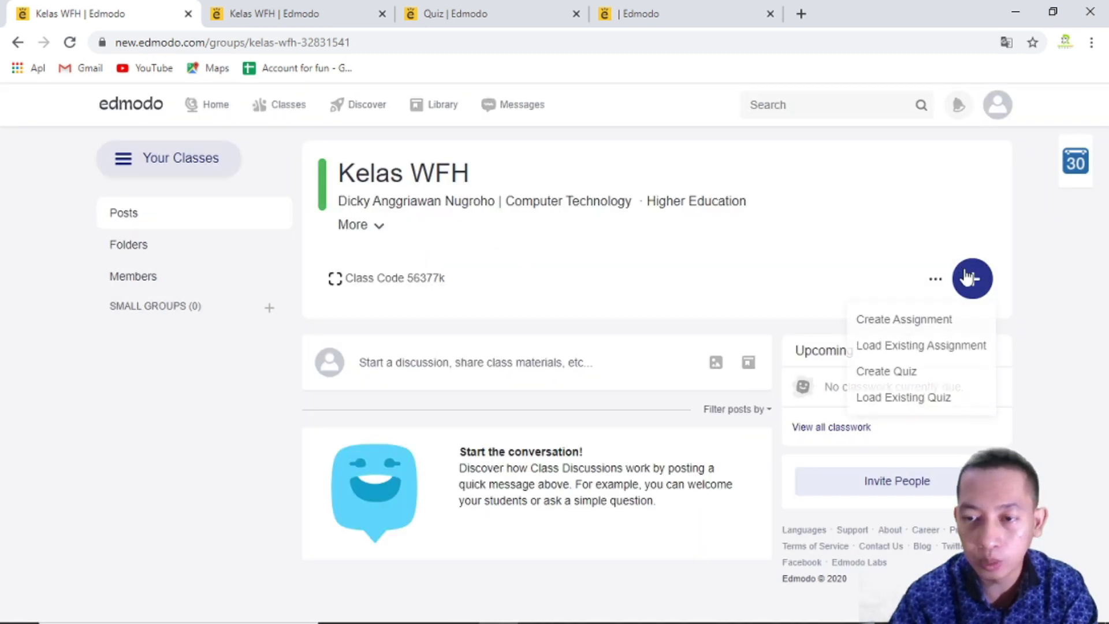
pyautogui.click(909, 375)
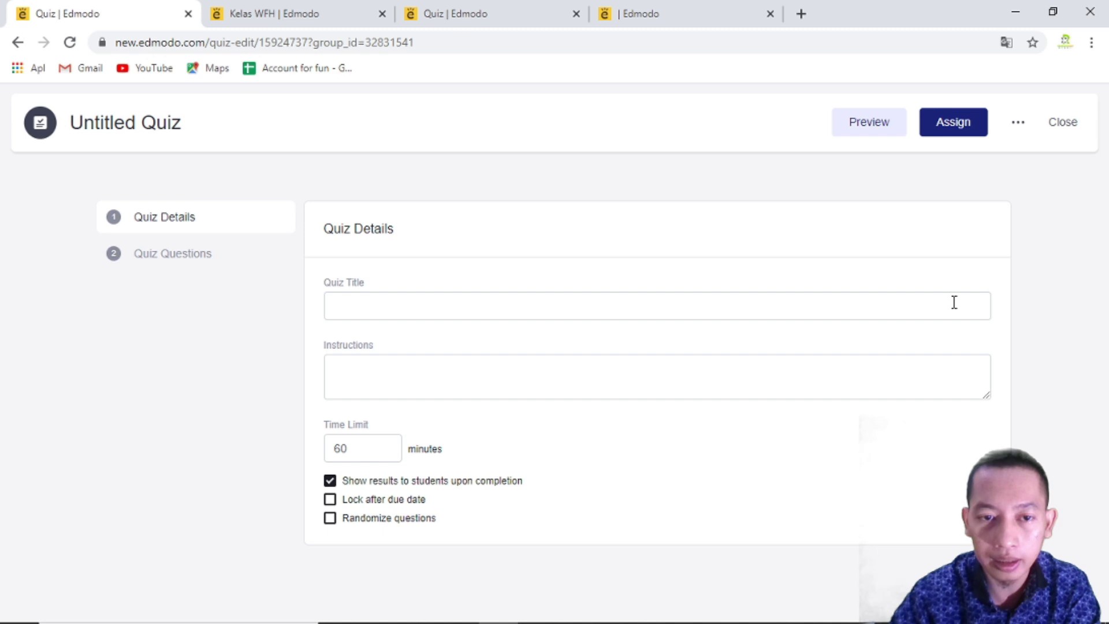
pyautogui.click(954, 302)
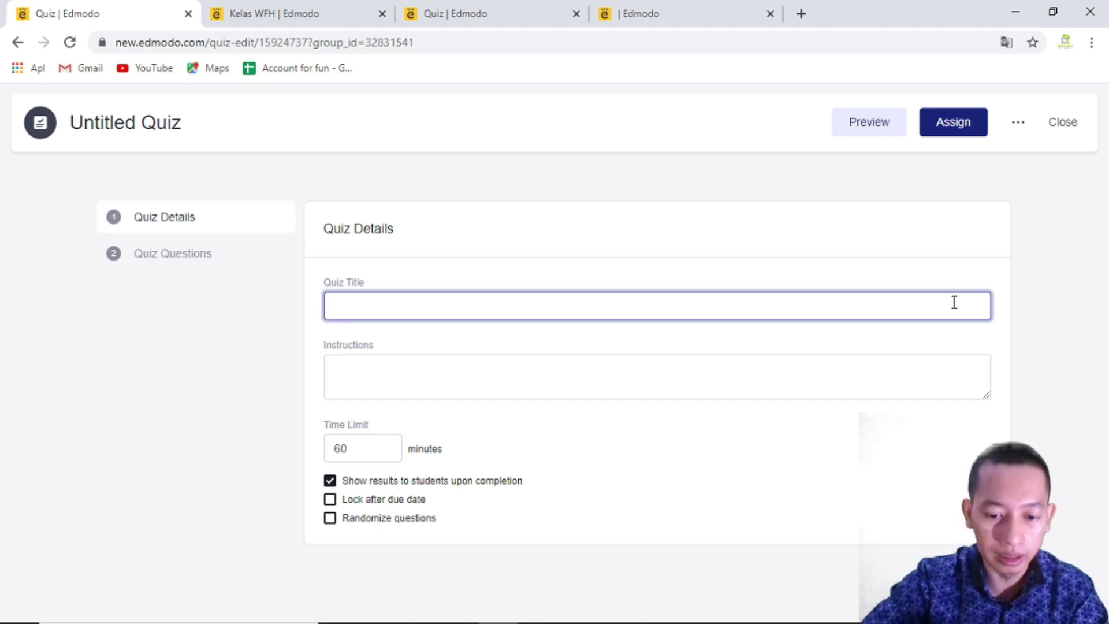
pyautogui.write('Ujian ')
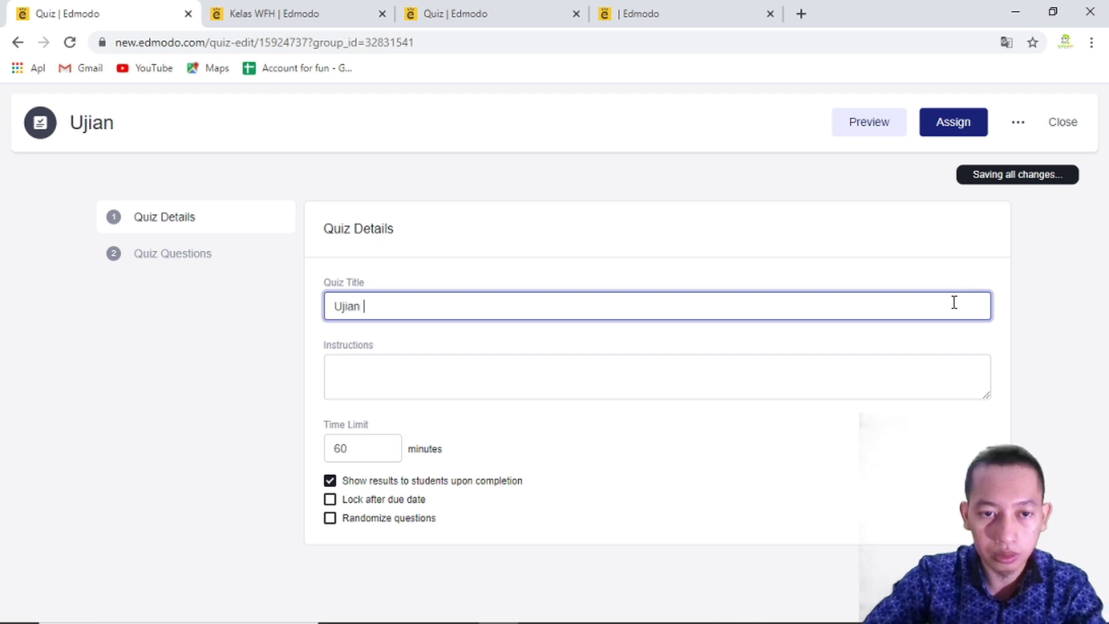
pyautogui.write('Tengah Semese')
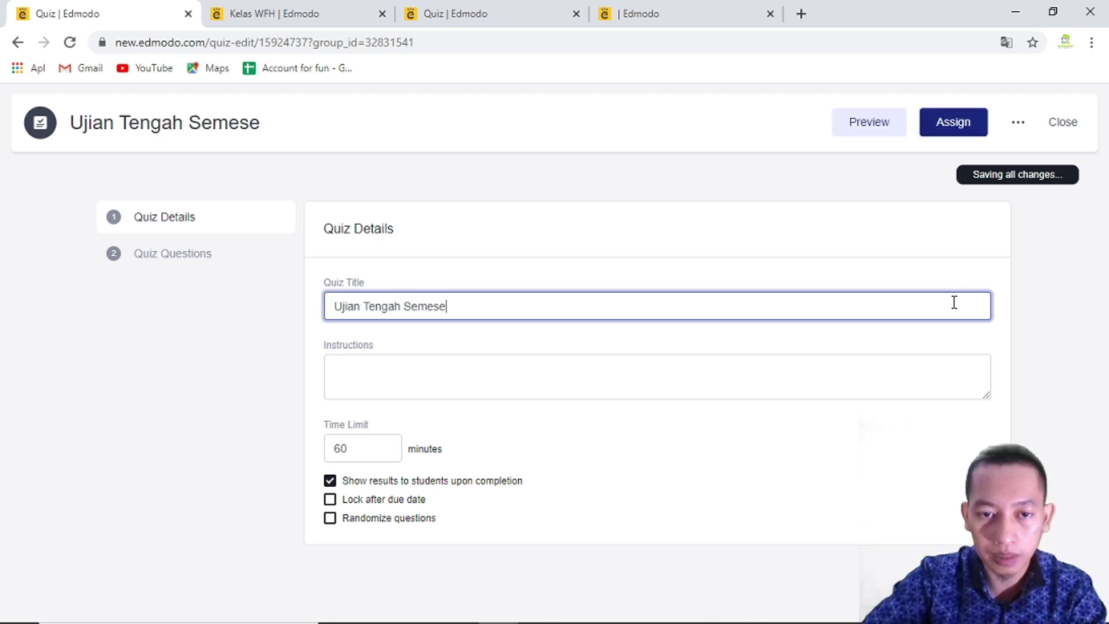
pyautogui.press('BackSpace')
pyautogui.write('ter ')
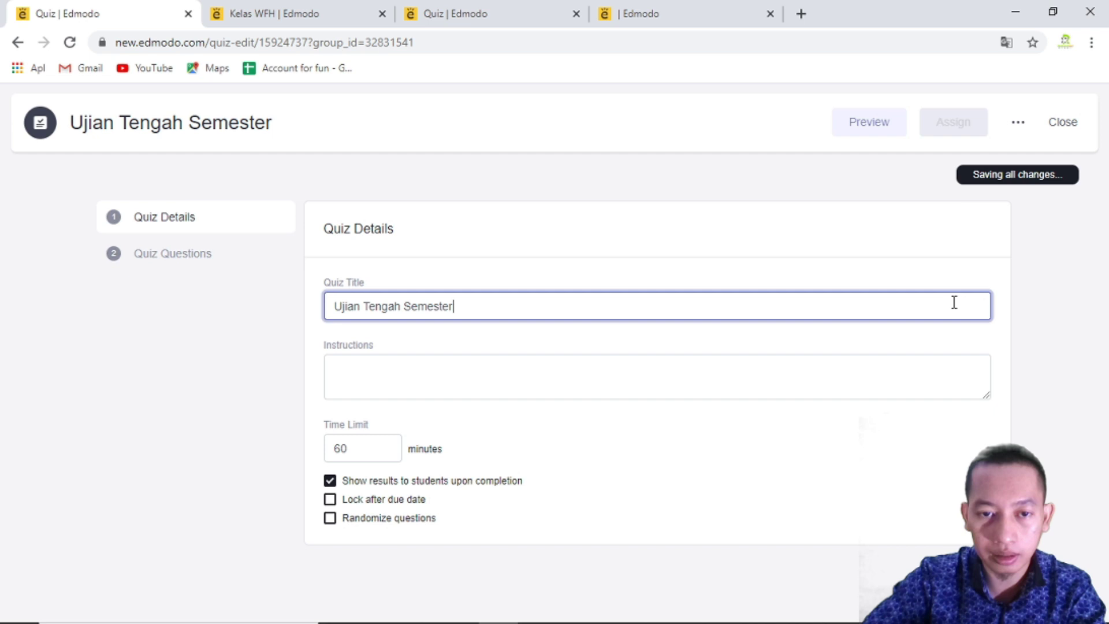
pyautogui.write('WHM')
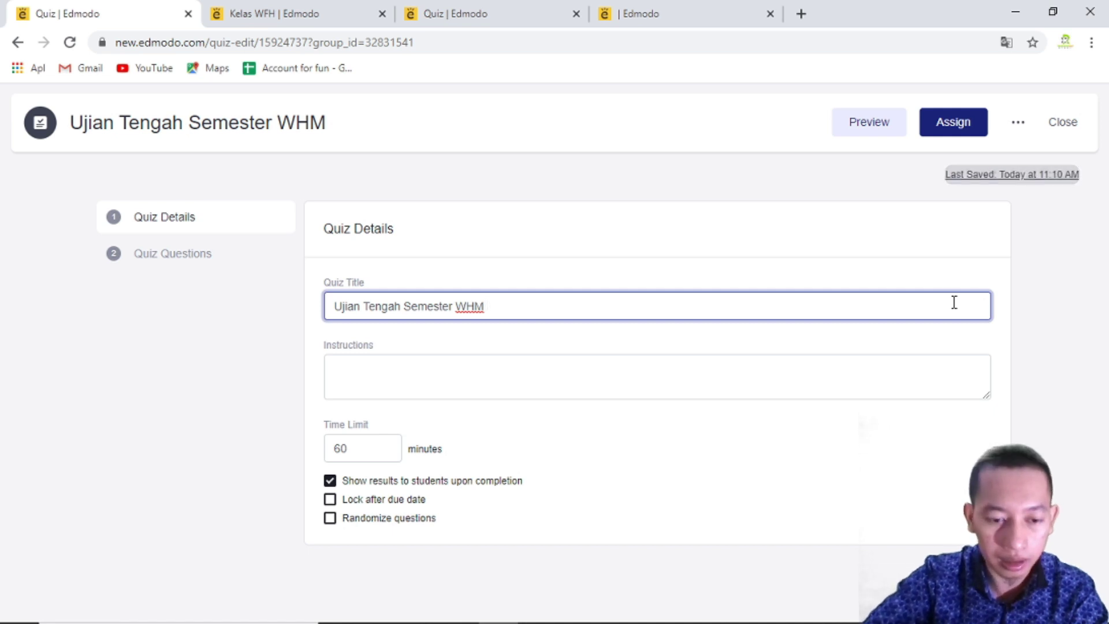
pyautogui.write('20 April 2020')
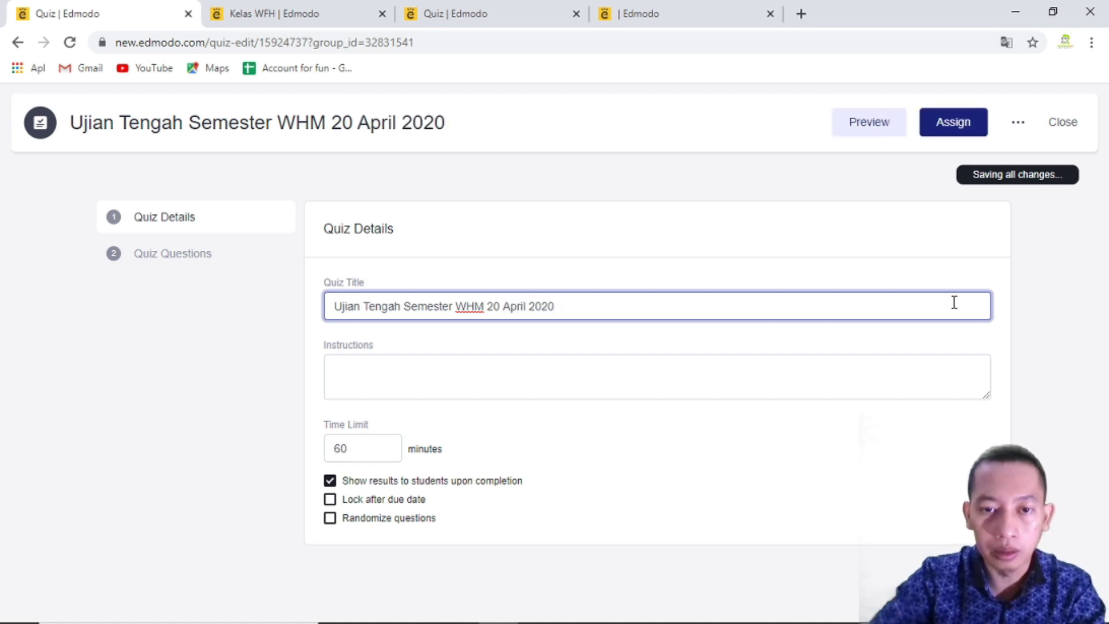
# Enter the quiz instructions "Jawablah dengan benar, tanpa membuka buku / website, karena waktunya sangat sedikit."
pyautogui.click(786, 380)
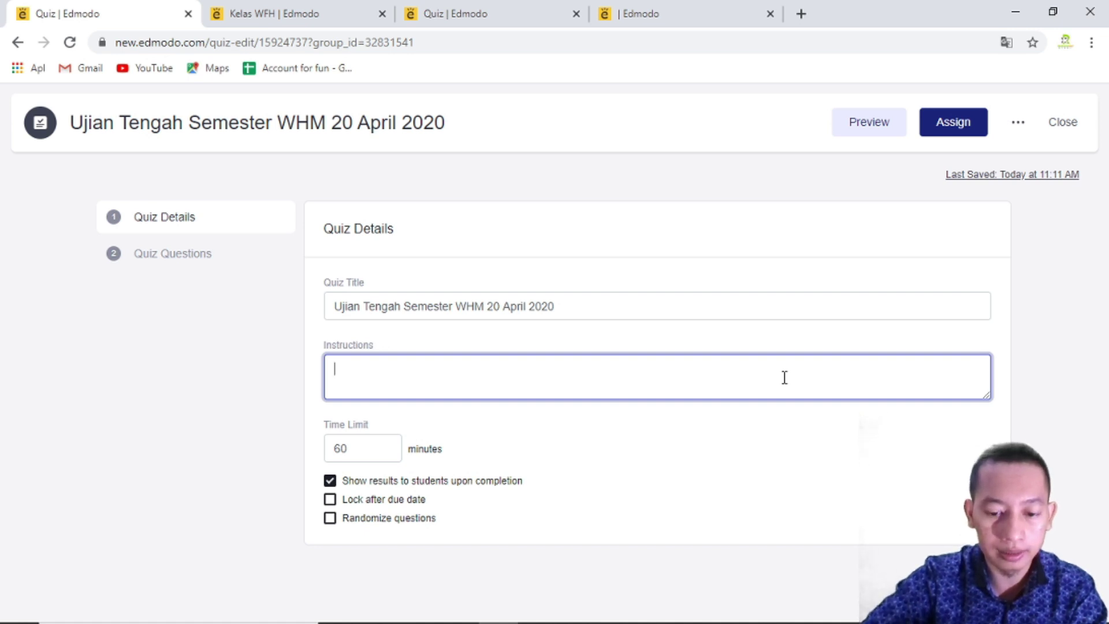
pyautogui.write('Jaw')
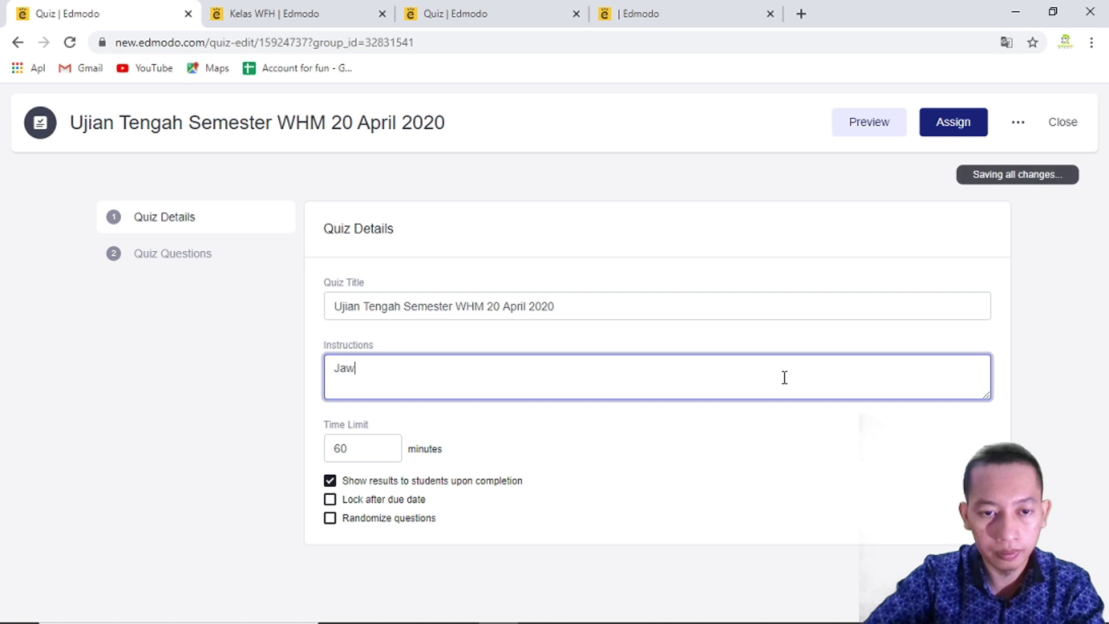
pyautogui.write('ablah')
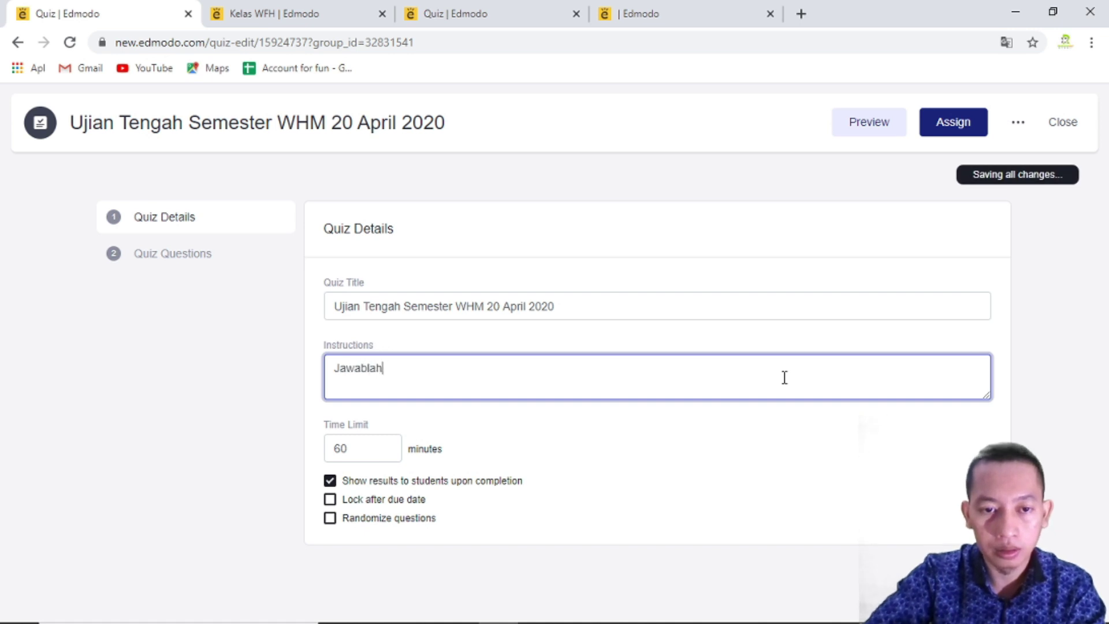
pyautogui.write(' dengan ben')
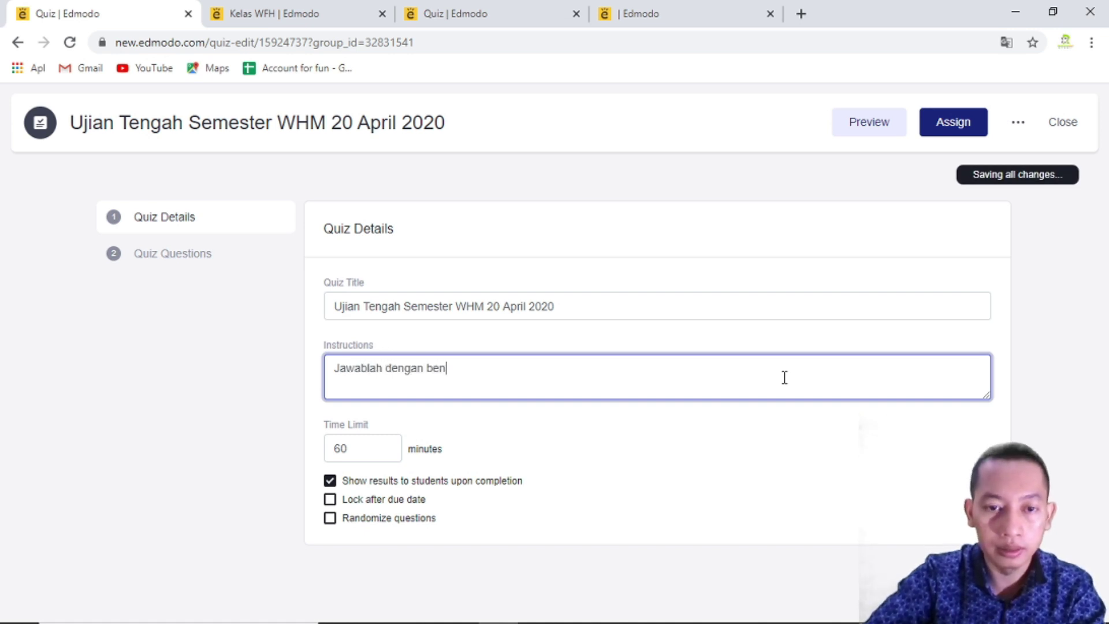
pyautogui.write('ar, tanpa')
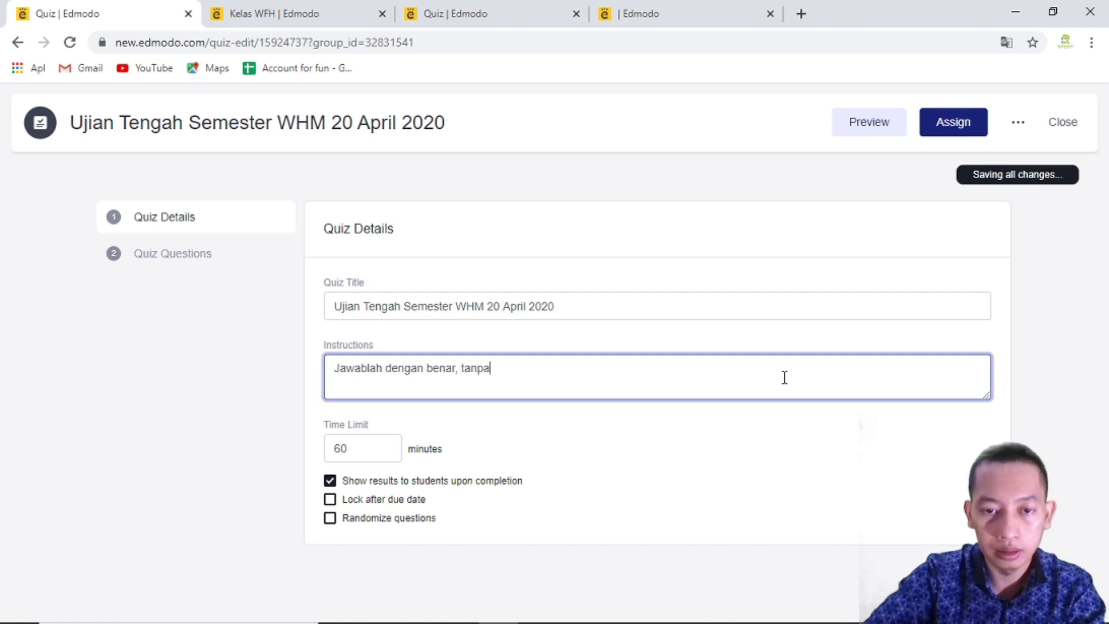
pyautogui.write(' membuka buku / website, karena ')
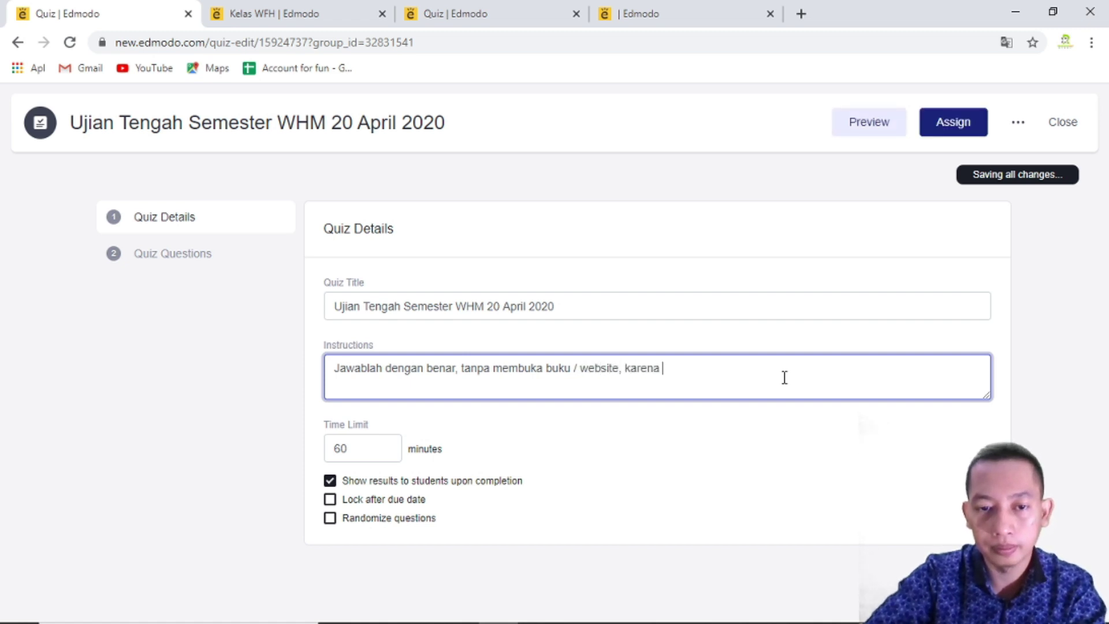
pyautogui.write('waktunya sangat sedikit.')
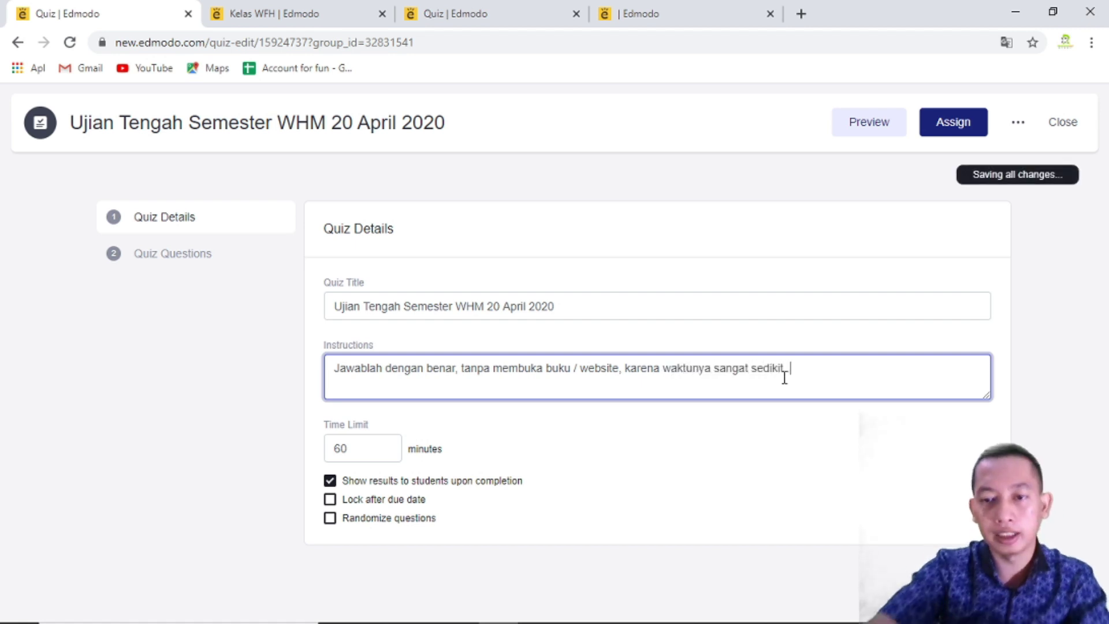
pyautogui.press('BackSpace')
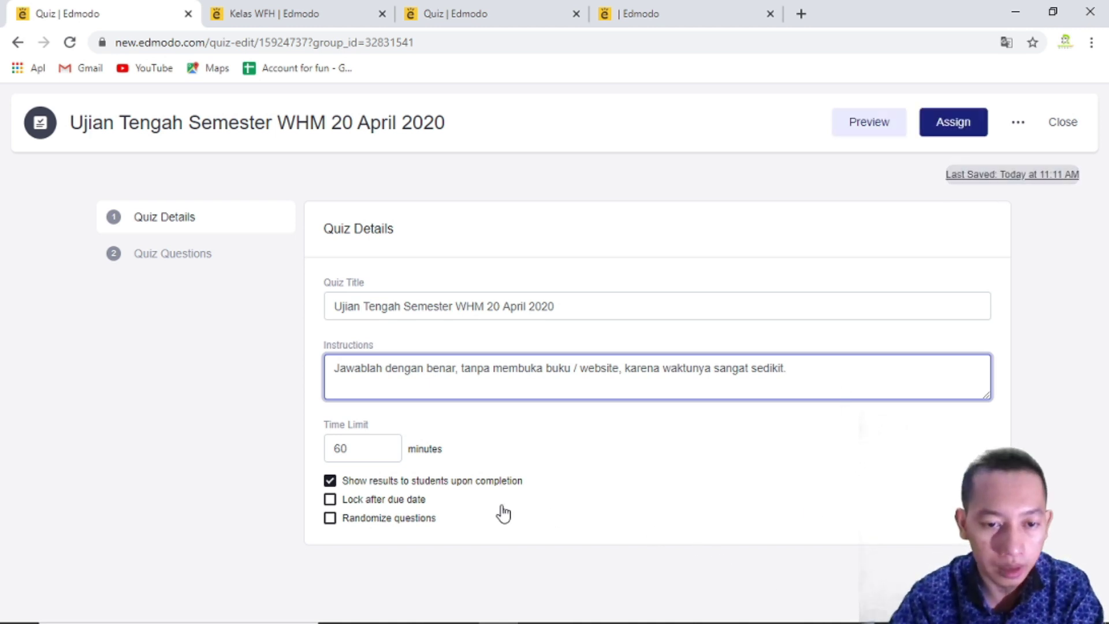
# Set the quiz to lock after the due date and to randomize its questions
pyautogui.click(372, 445)
pyautogui.moveTo(343, 448); pyautogui.dragTo(336, 447)
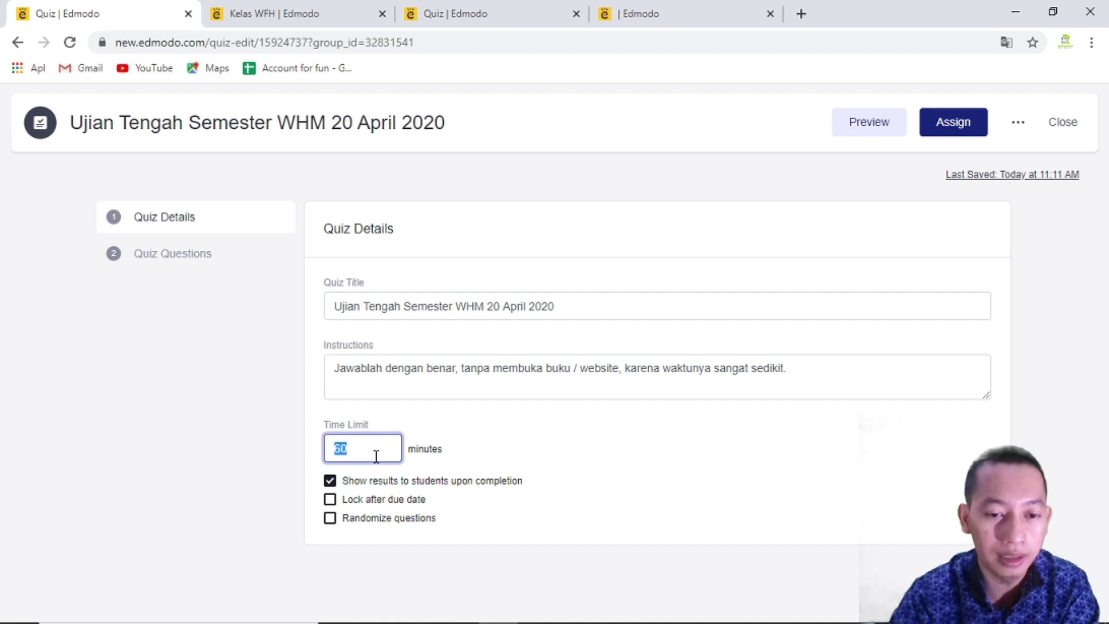
pyautogui.click(819, 510)
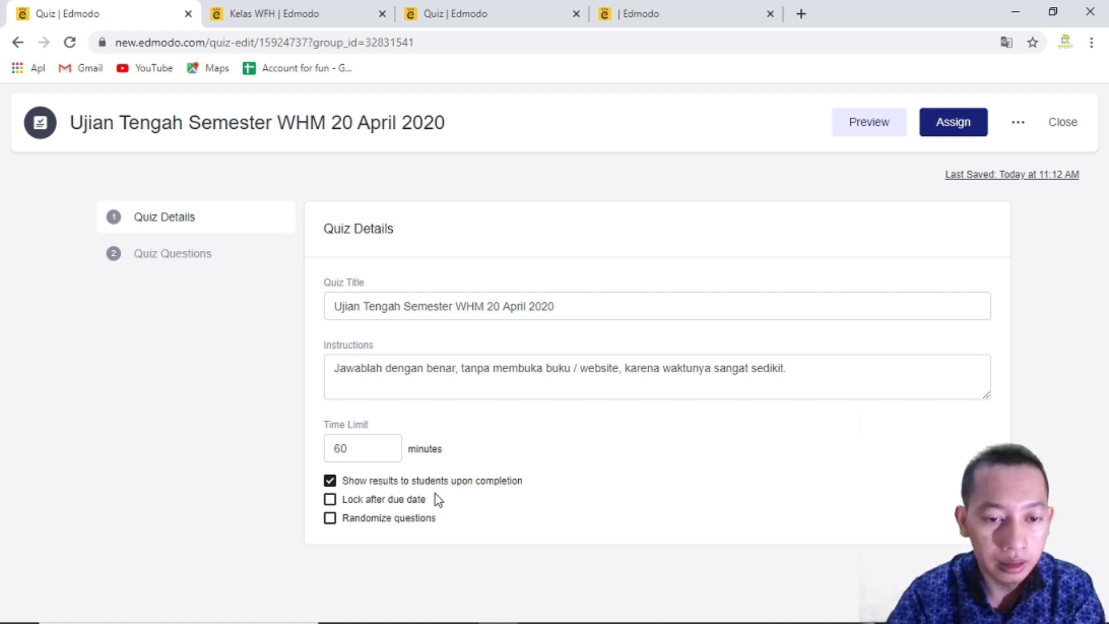
pyautogui.click(423, 506)
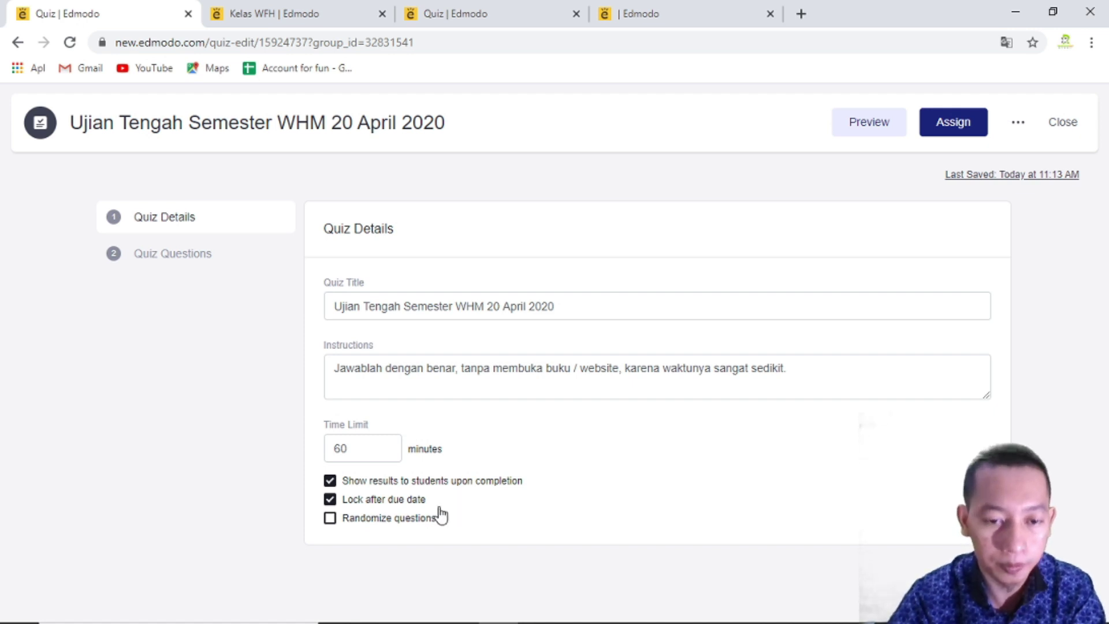
pyautogui.click(425, 522)
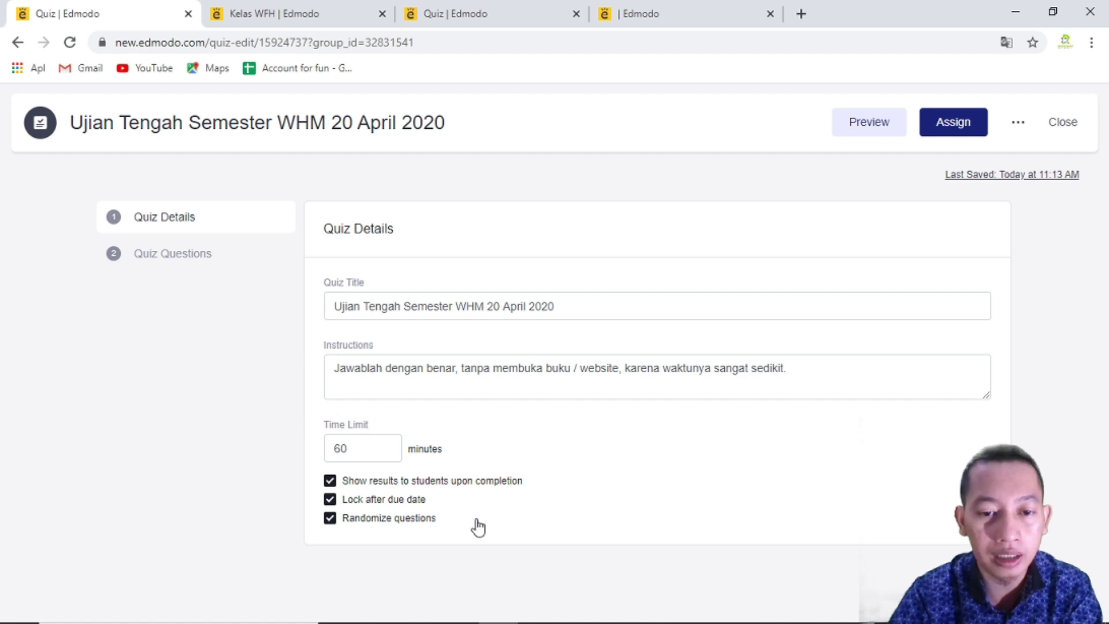
# Make question 1 a True/False question with the text "Yang dilakukan pada saat dirumah adalah terus berkarya."
pyautogui.click(179, 252)
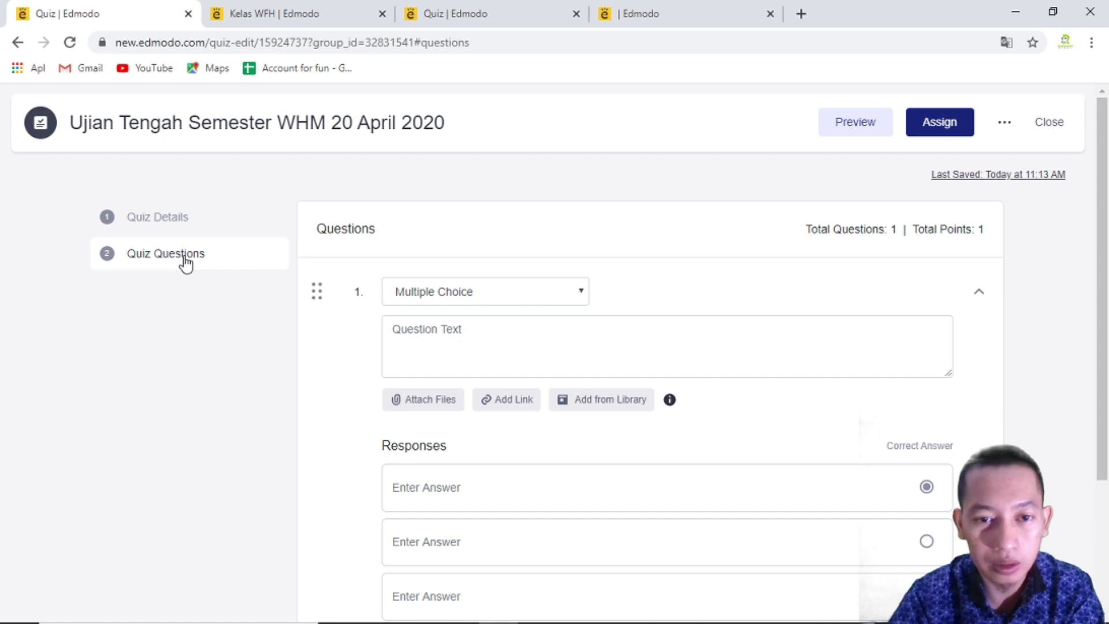
pyautogui.click(534, 298)
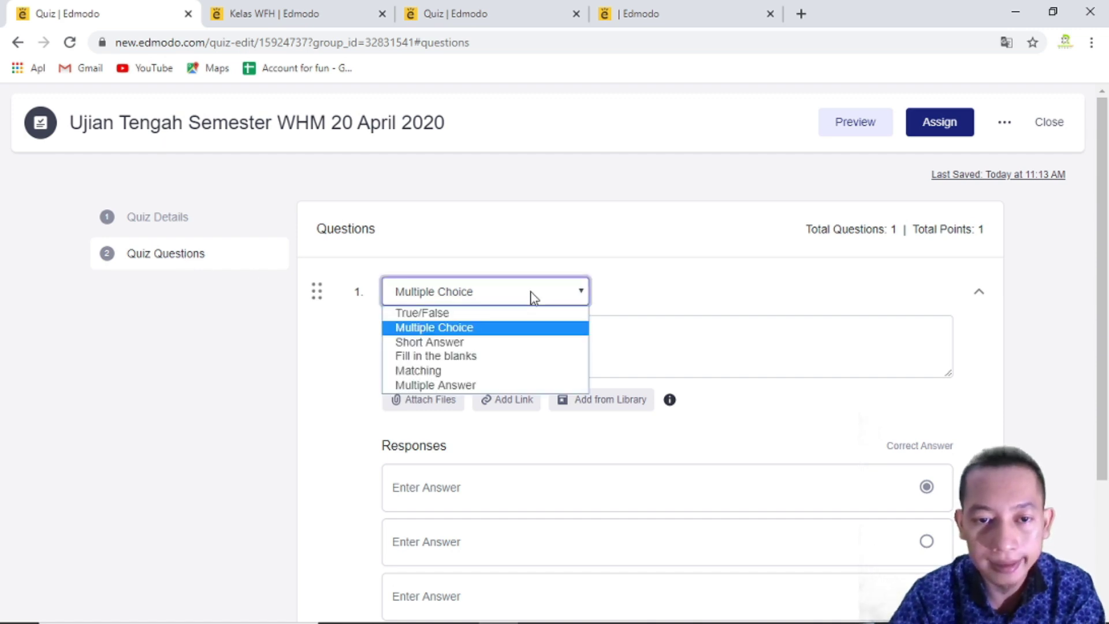
pyautogui.click(483, 315)
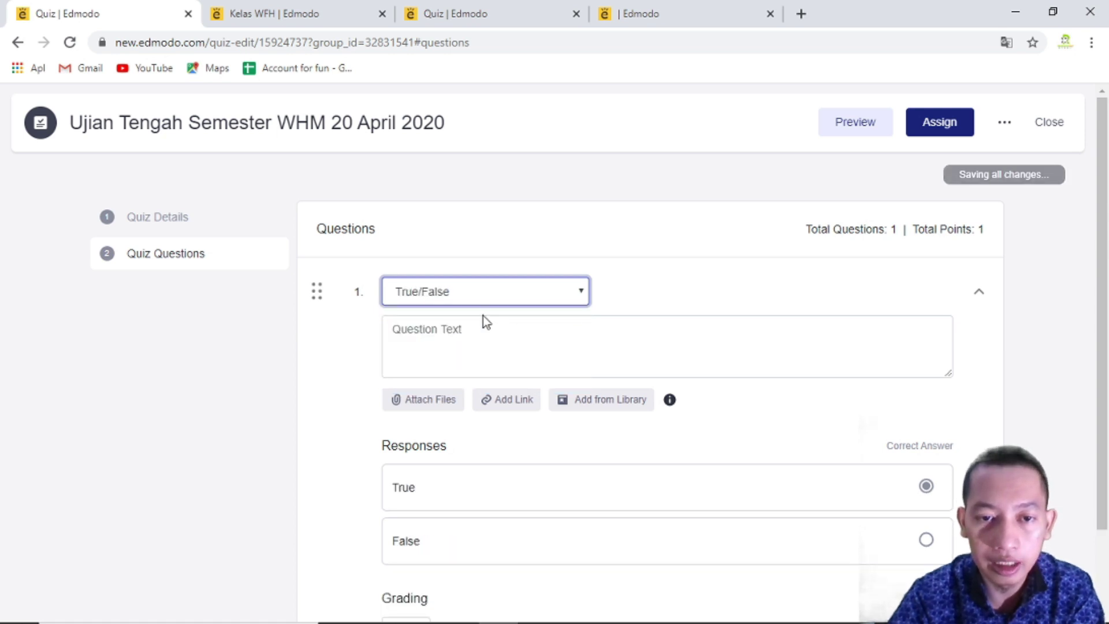
pyautogui.click(470, 344)
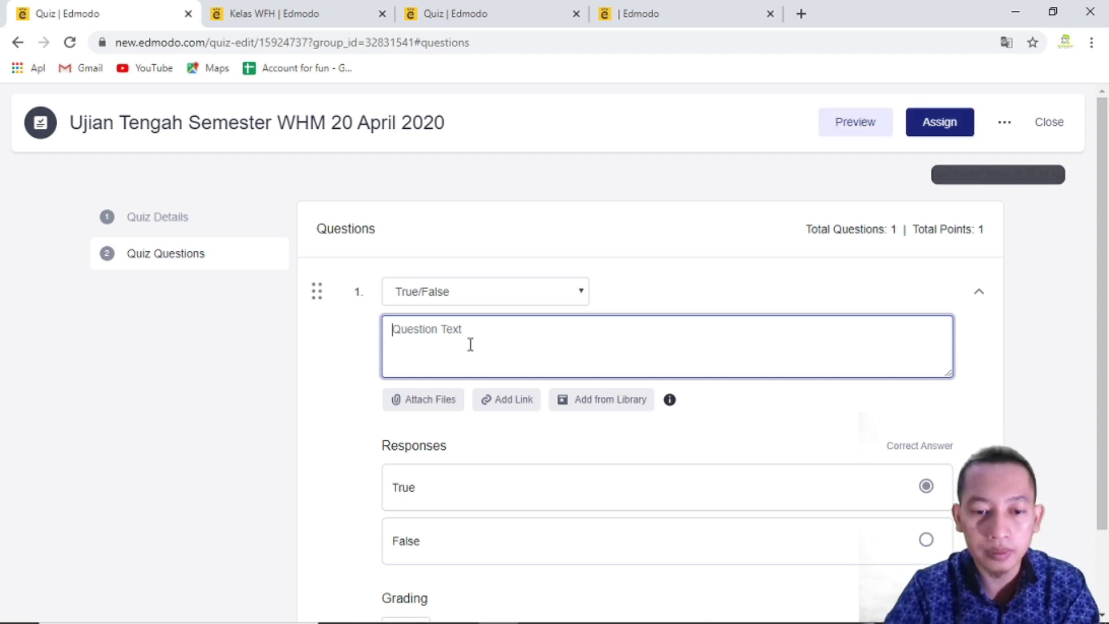
pyautogui.scroll(-1, 470, 344)
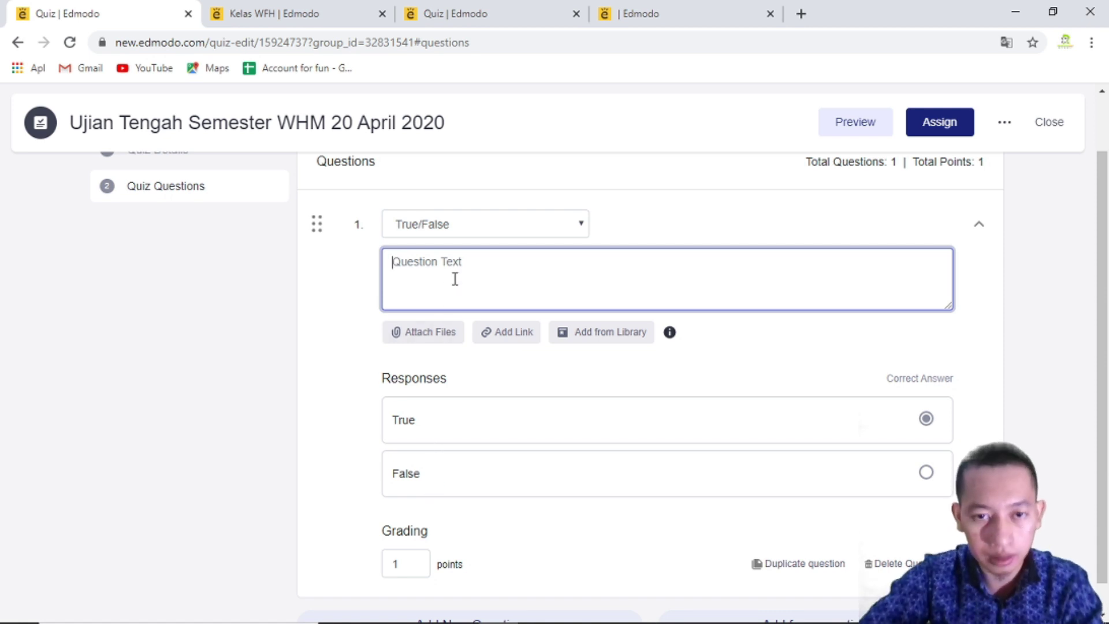
pyautogui.write('Yang dilakukan pada saat dirumah adalah')
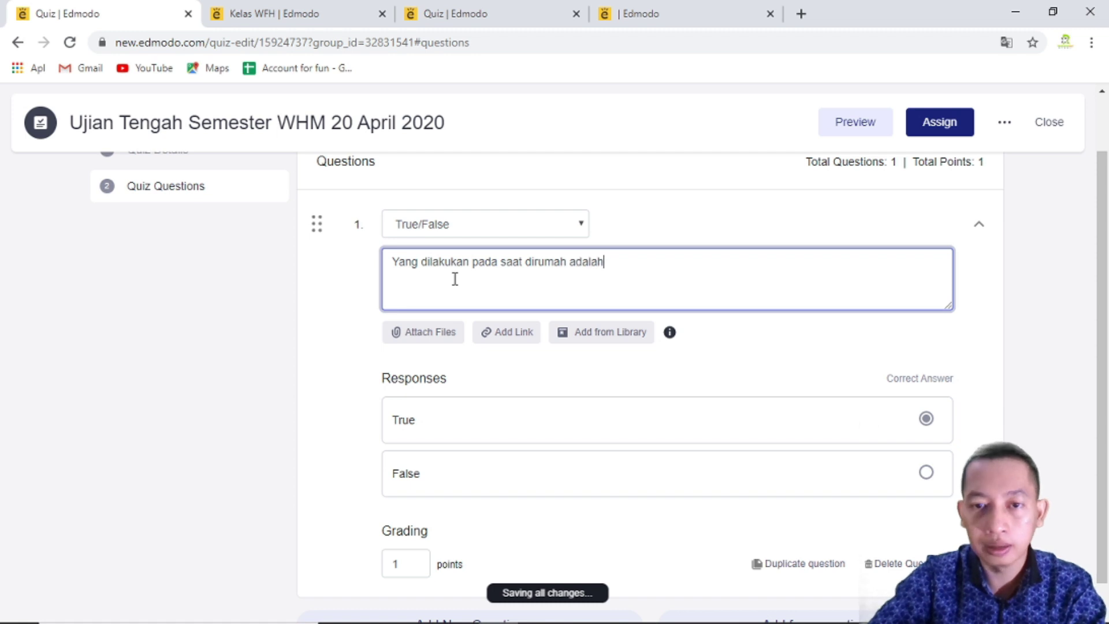
pyautogui.write(' te')
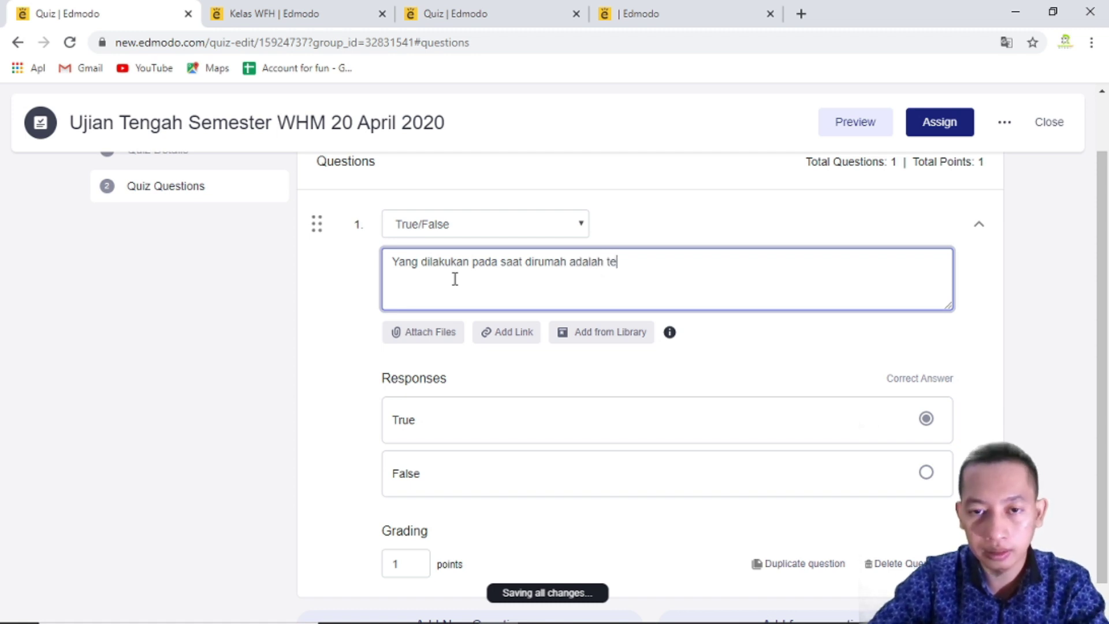
pyautogui.write('rus berkarya.')
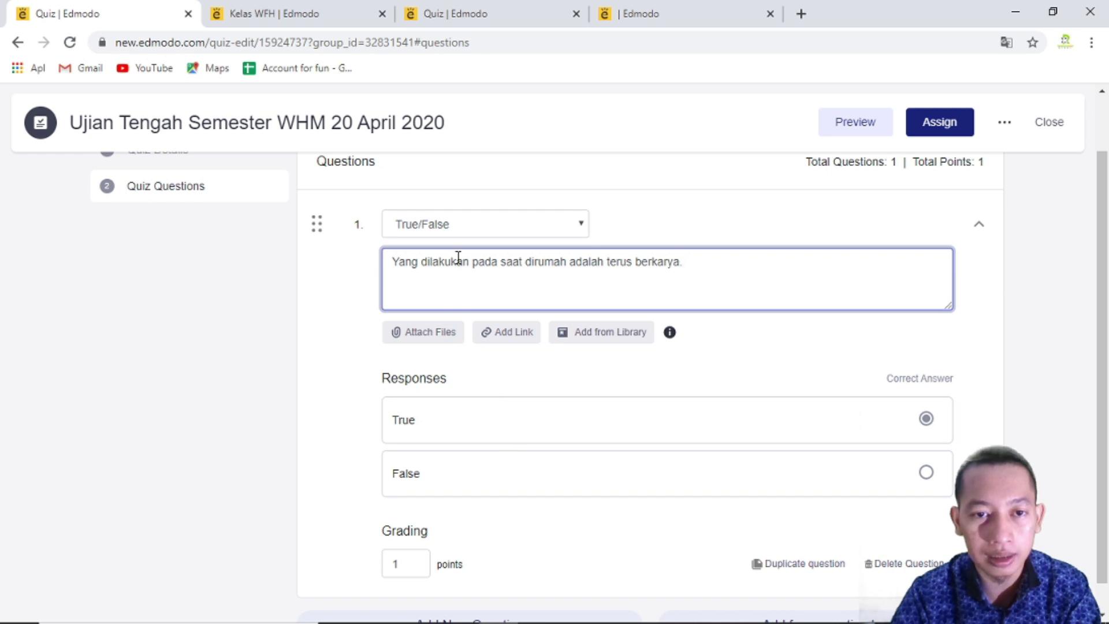
# Add a second question to the quiz and make it a Multiple Choice question
pyautogui.scroll(-1, 321, 380)
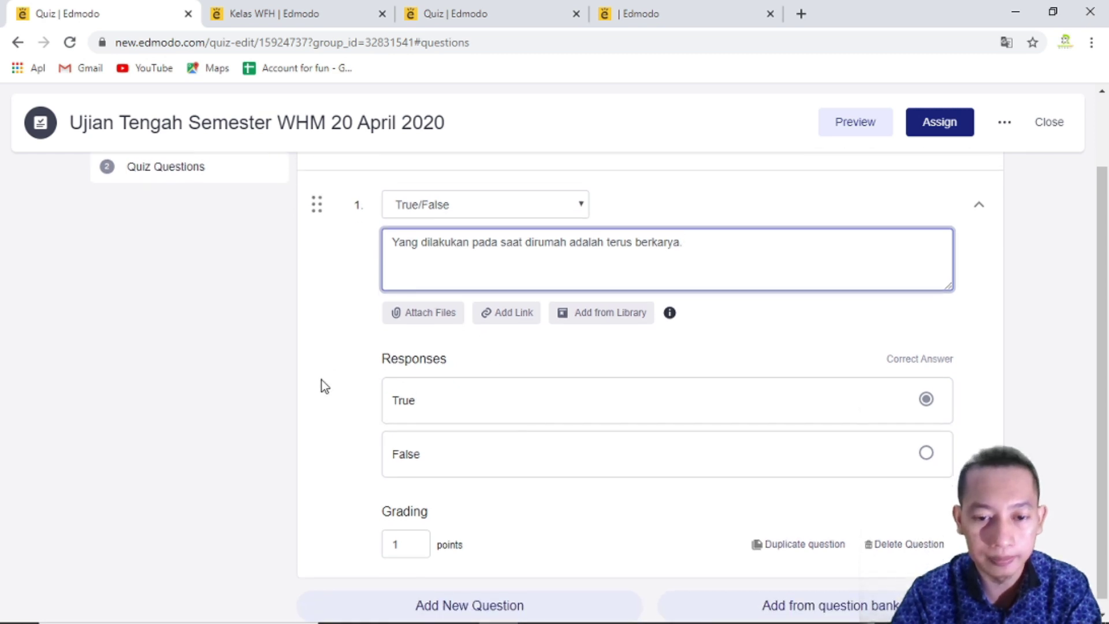
pyautogui.click(426, 595)
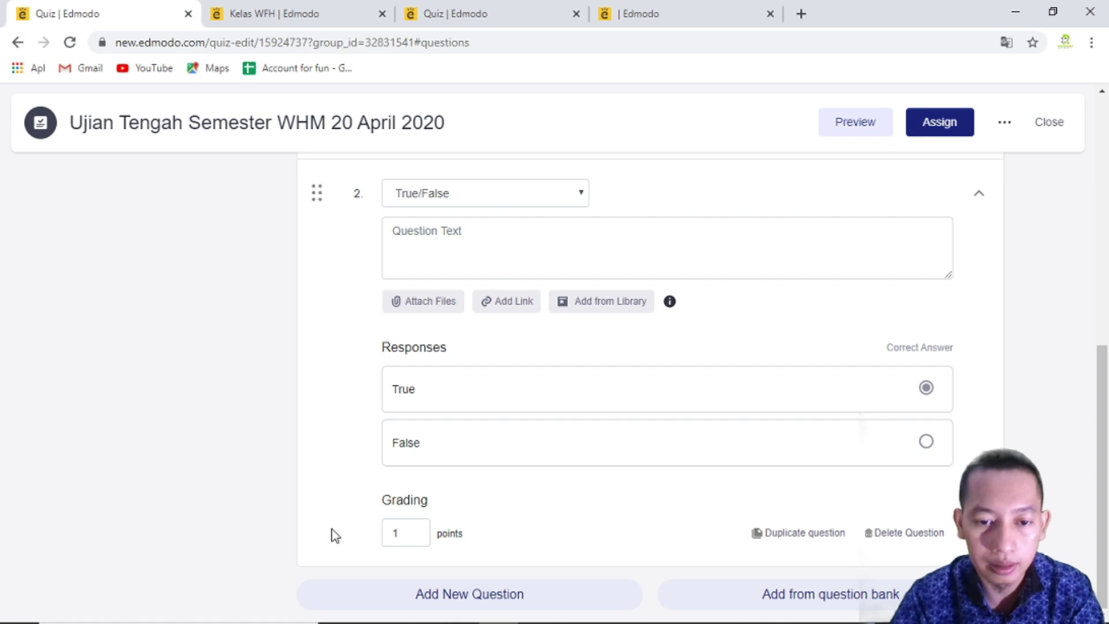
pyautogui.click(417, 597)
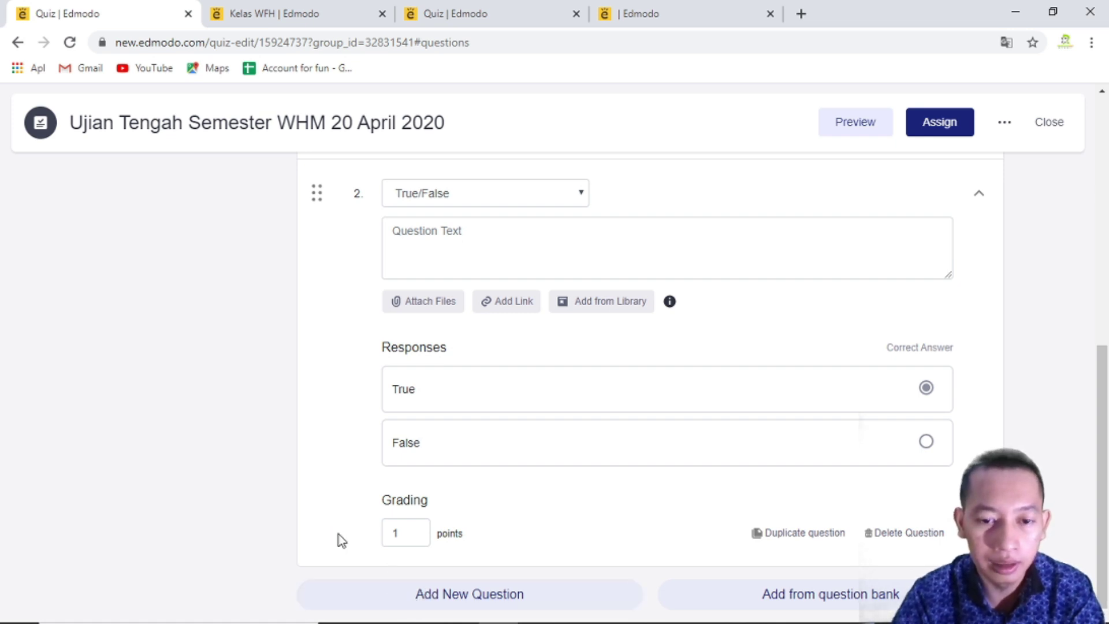
pyautogui.scroll(1, 338, 535)
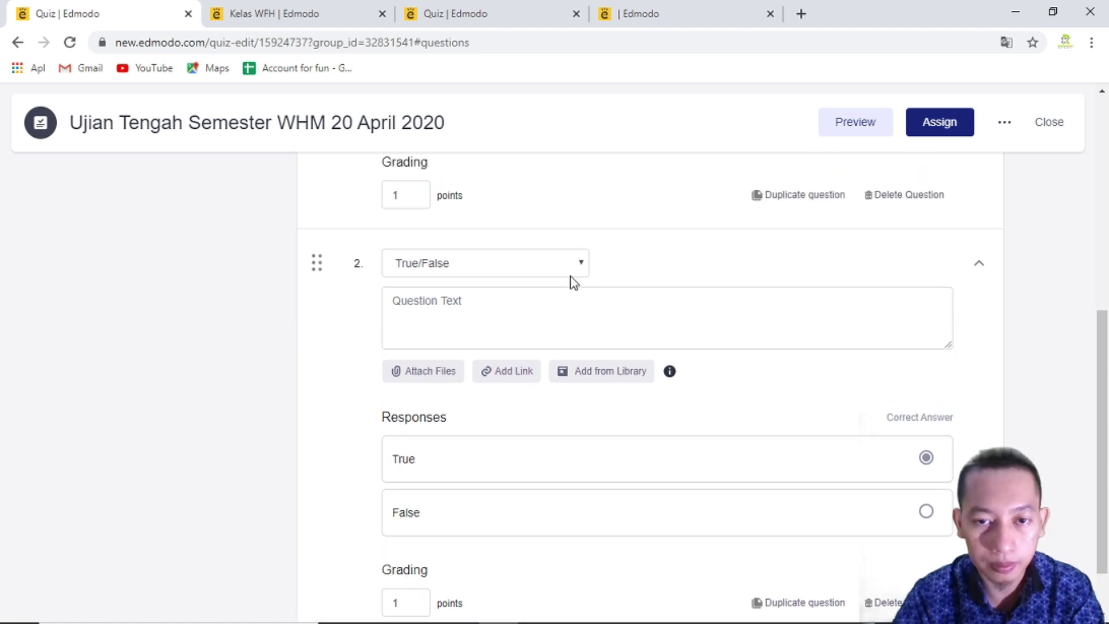
pyautogui.click(573, 278)
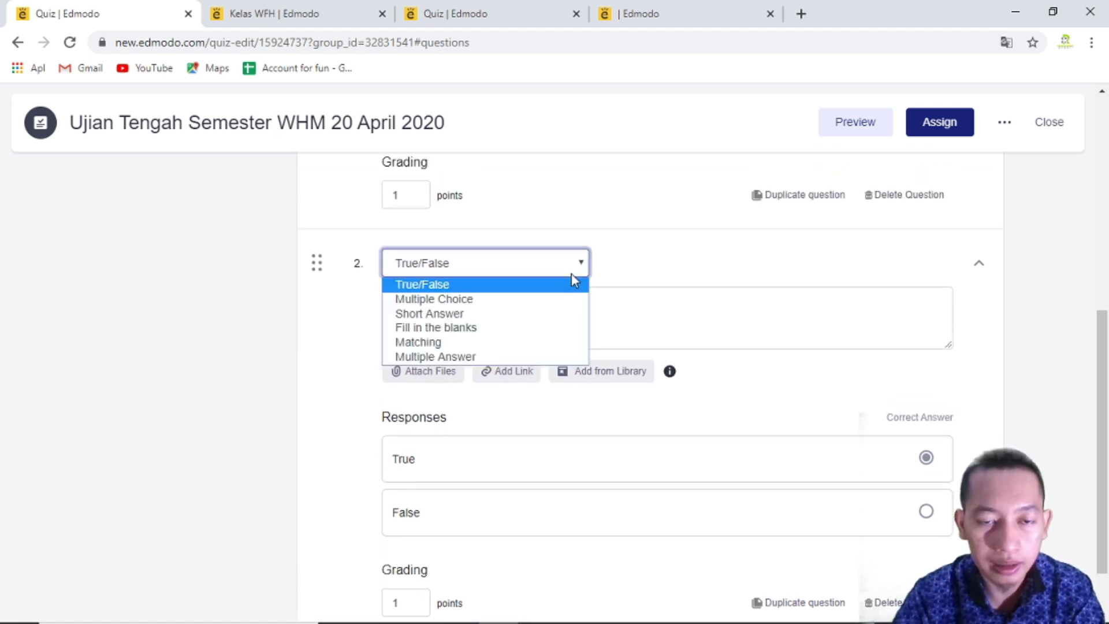
pyautogui.click(564, 298)
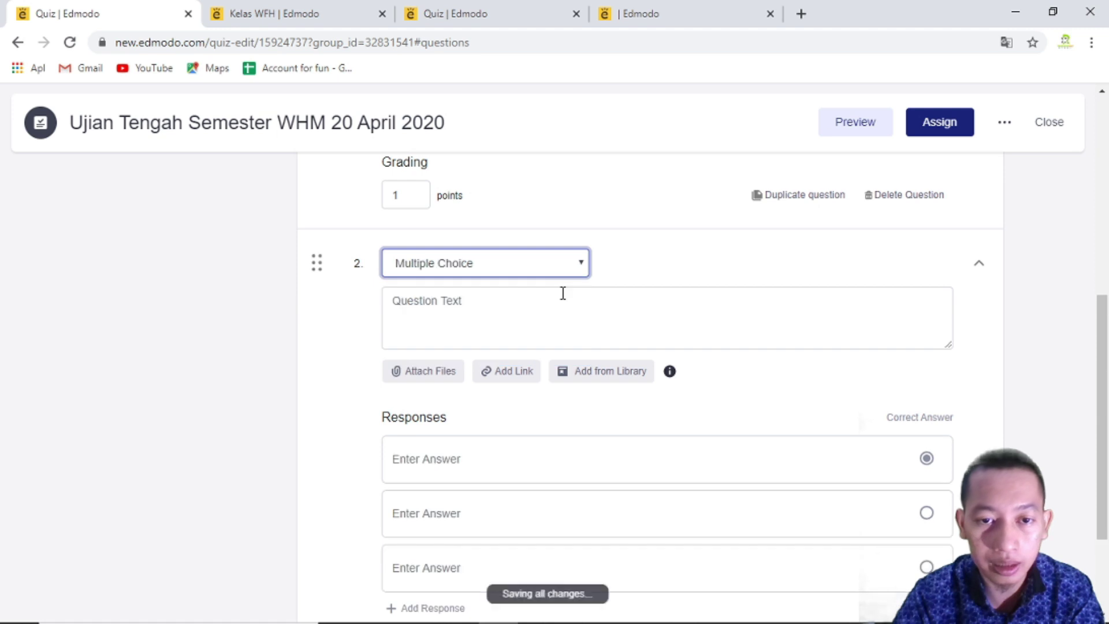
# Enter "Yang harus dilakukan saat dirumah" as the text of question 2
pyautogui.click(534, 317)
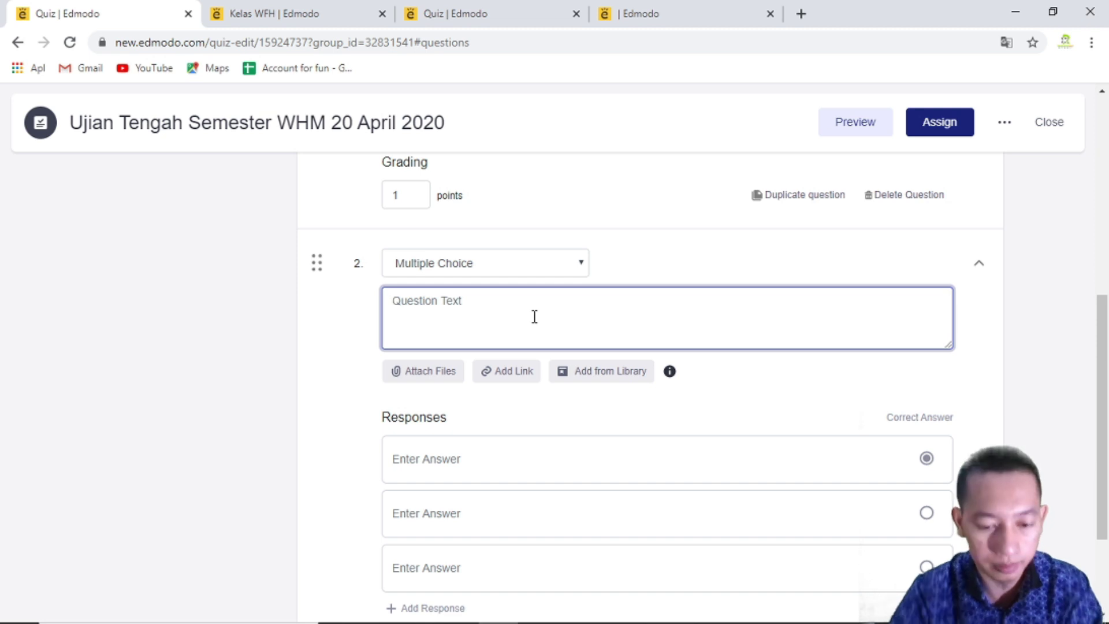
pyautogui.write('Yang')
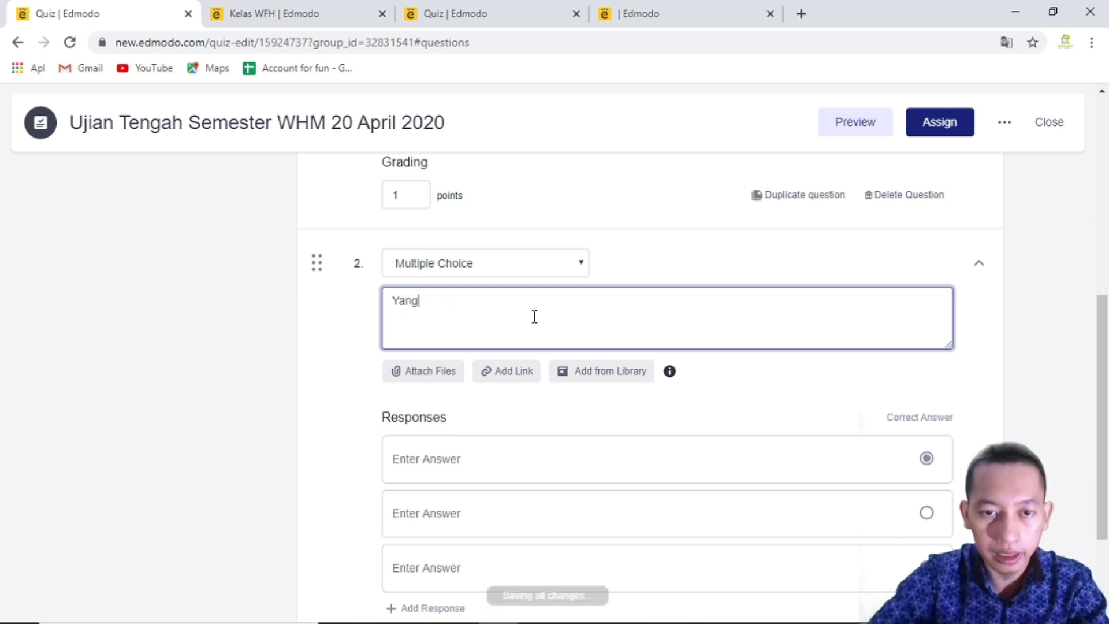
pyautogui.write(' haru')
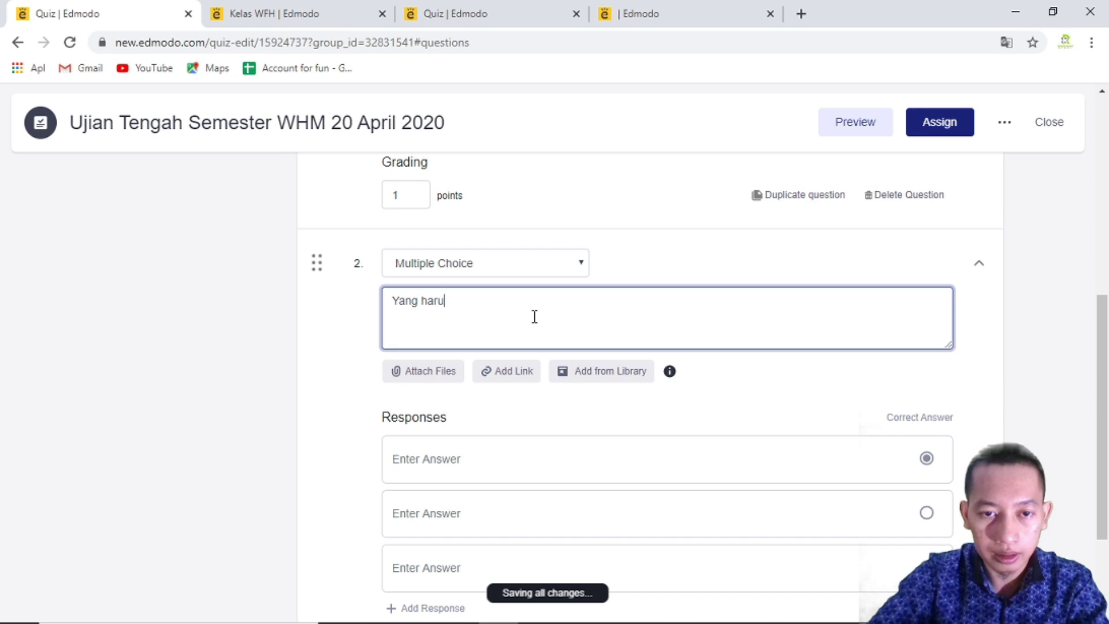
pyautogui.write('s dilakukan sa')
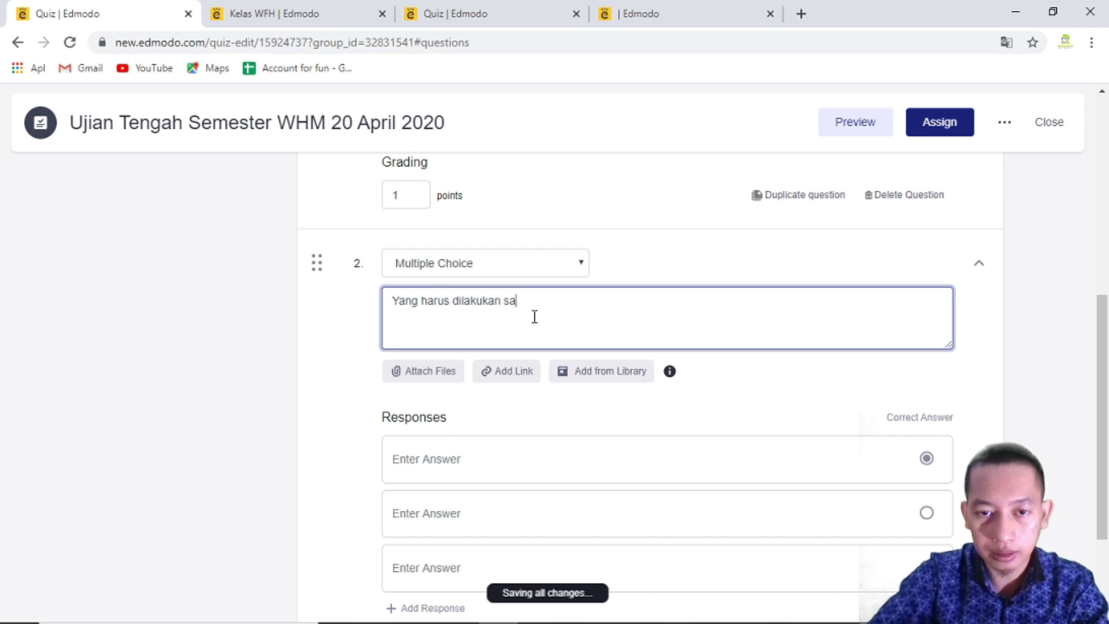
pyautogui.write('at dirumah')
pyautogui.press('Tab')
pyautogui.press('Tab')
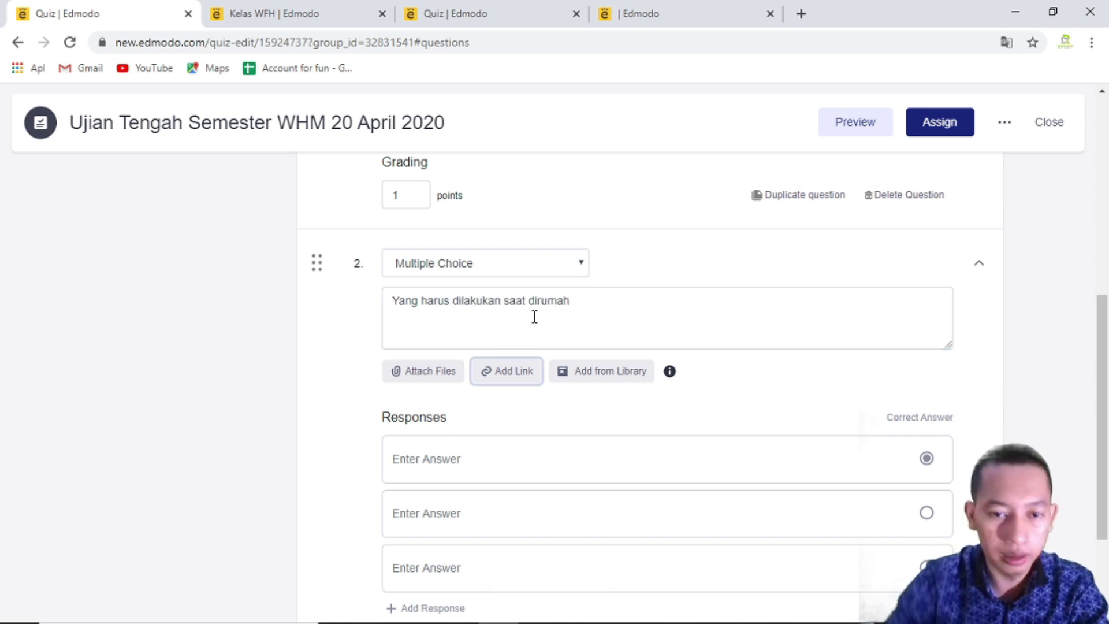
# Fill question 2's three responses with "Terus Berkarya", "Hanya Tiduran" and "Makan tidur"
pyautogui.click(435, 446)
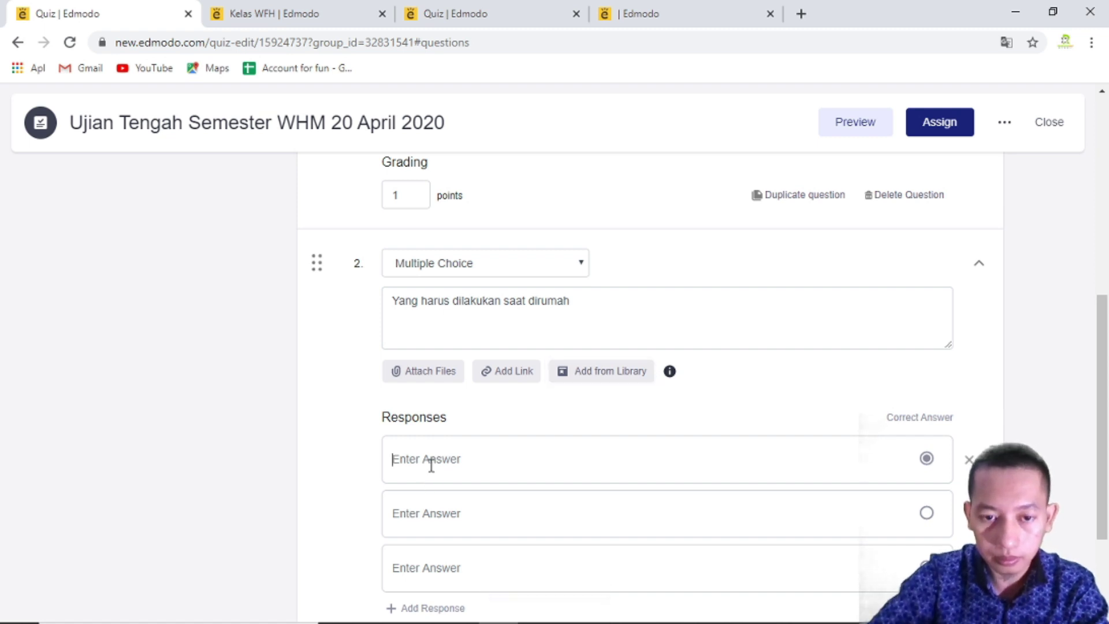
pyautogui.write('Terus ')
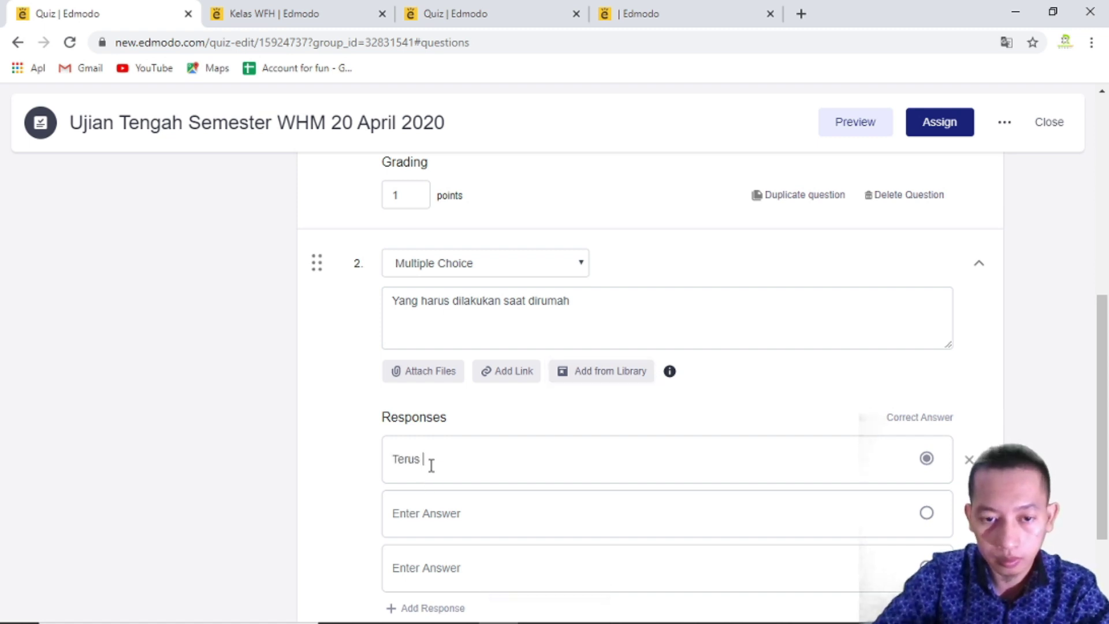
pyautogui.write('Berkarya')
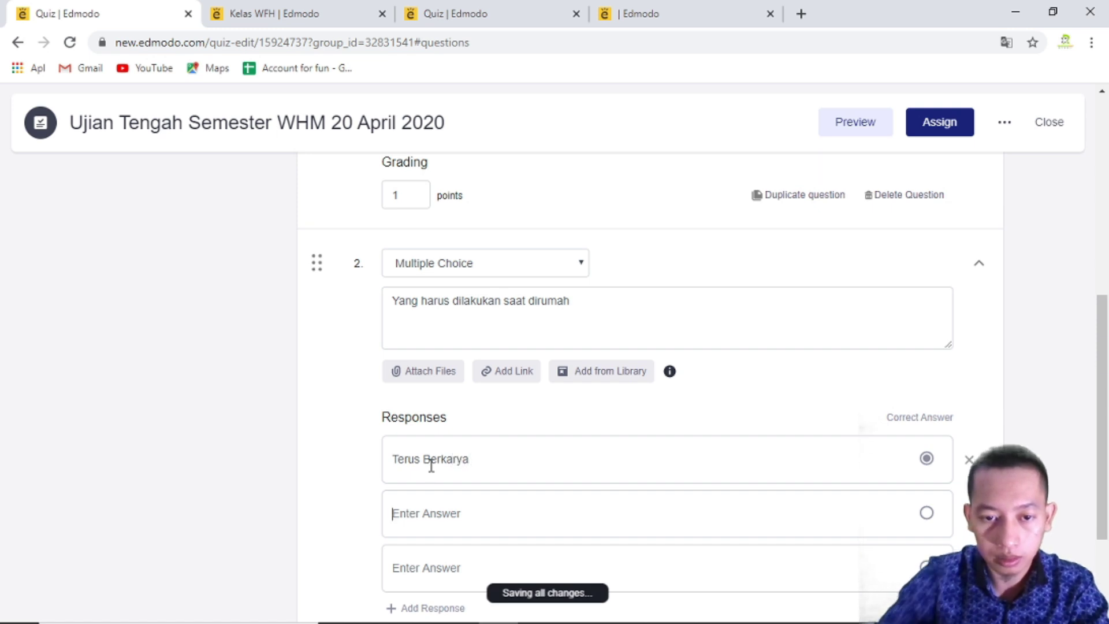
pyautogui.write('Hanya Tiduran')
pyautogui.scroll(-1, 431, 465)
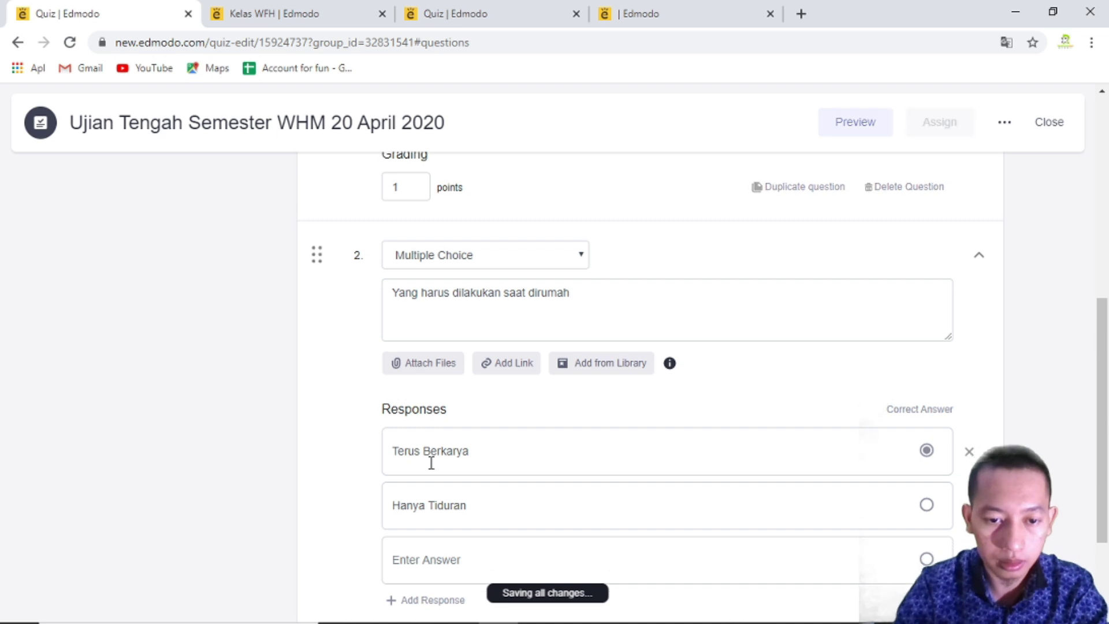
pyautogui.write('Makan tidur')
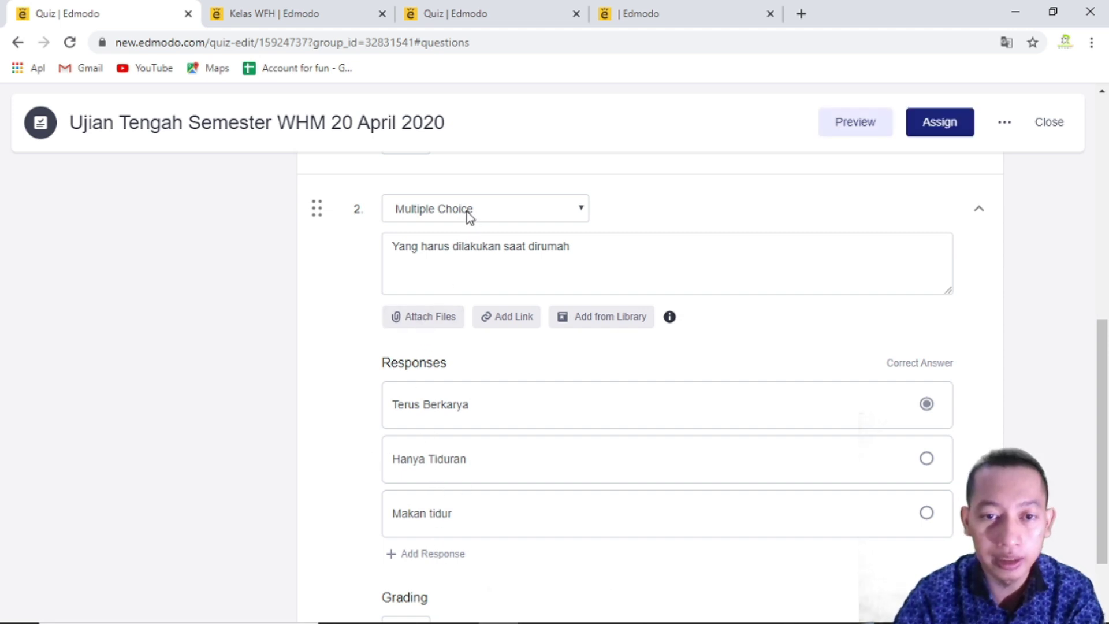
# Add two more responses to question 2, "makan saja" and "tidur saja"
pyautogui.scroll(-1, 454, 426)
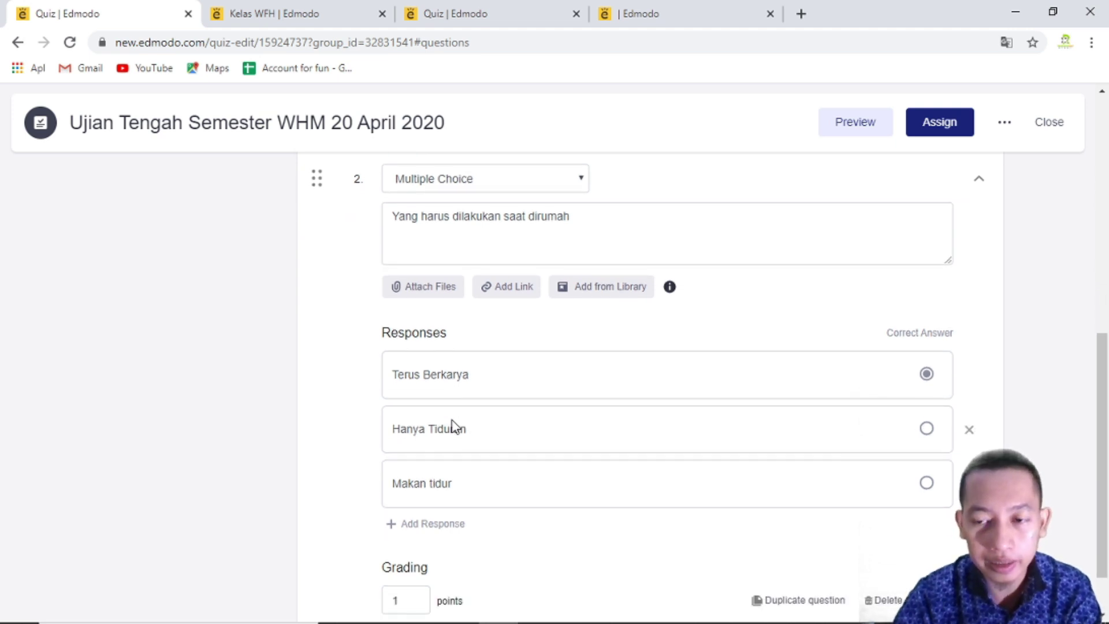
pyautogui.scroll(-1, 454, 427)
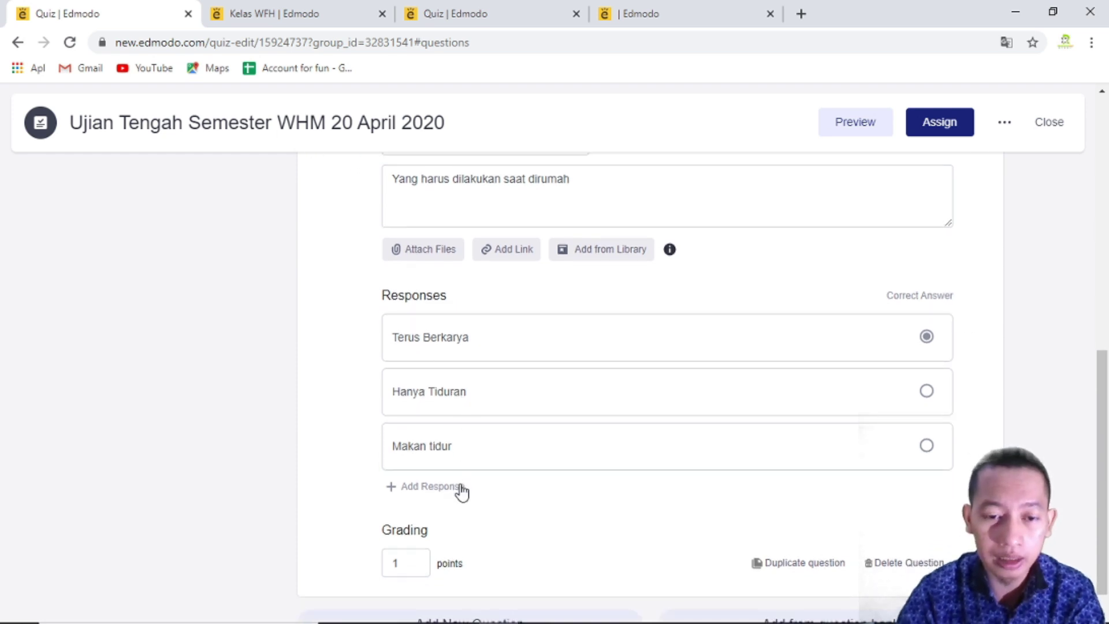
pyautogui.click(461, 491)
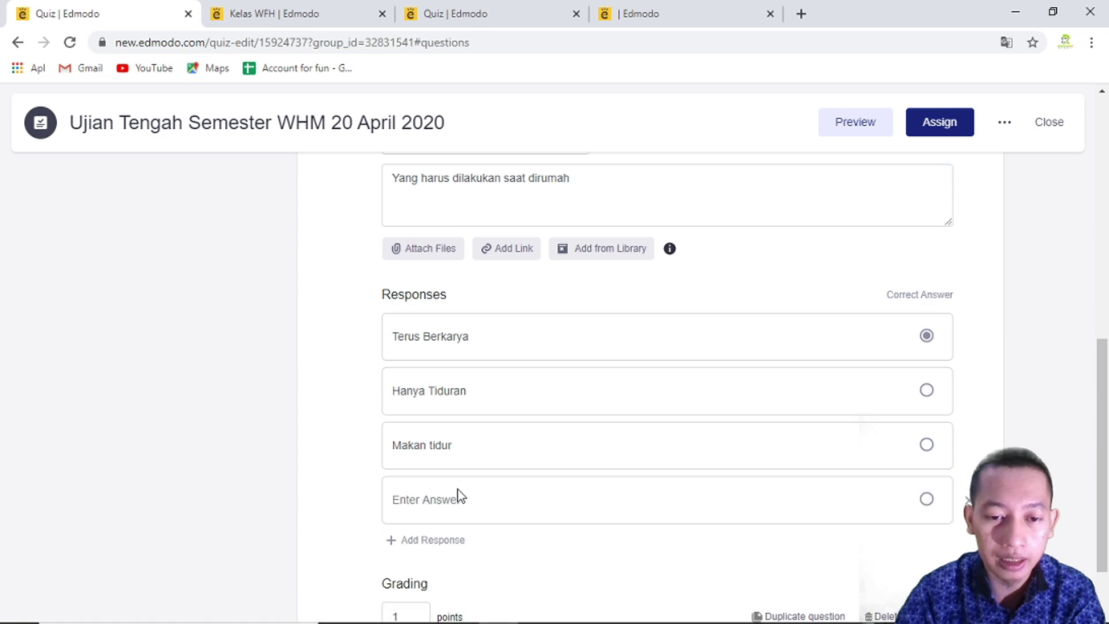
pyautogui.click(441, 543)
pyautogui.scroll(-1, 439, 539)
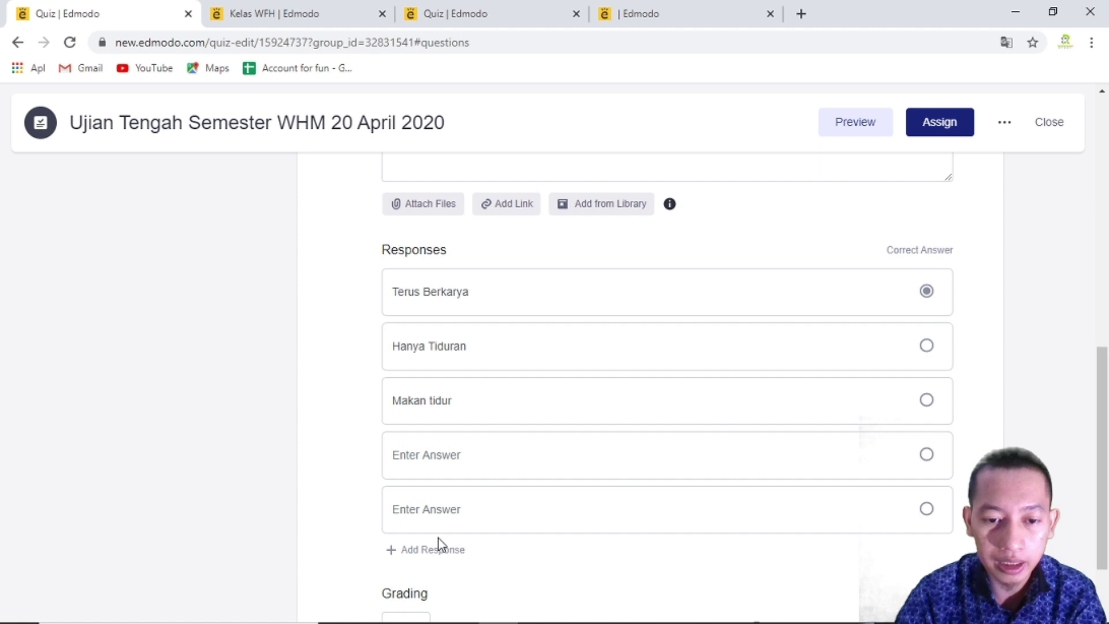
pyautogui.click(450, 448)
pyautogui.write('makan saja')
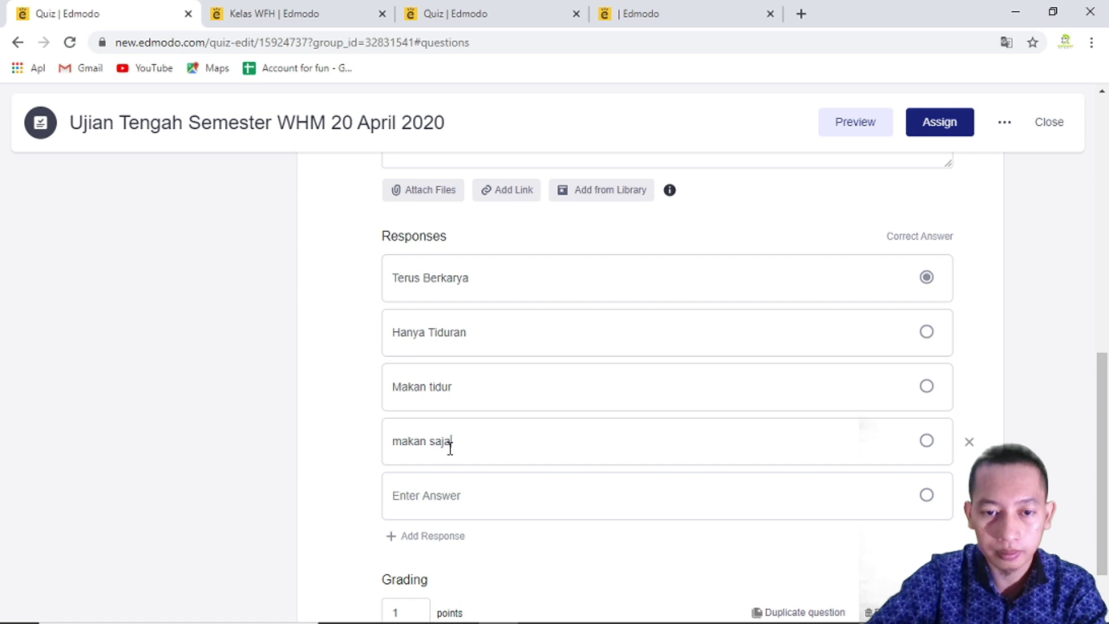
pyautogui.press('Tab')
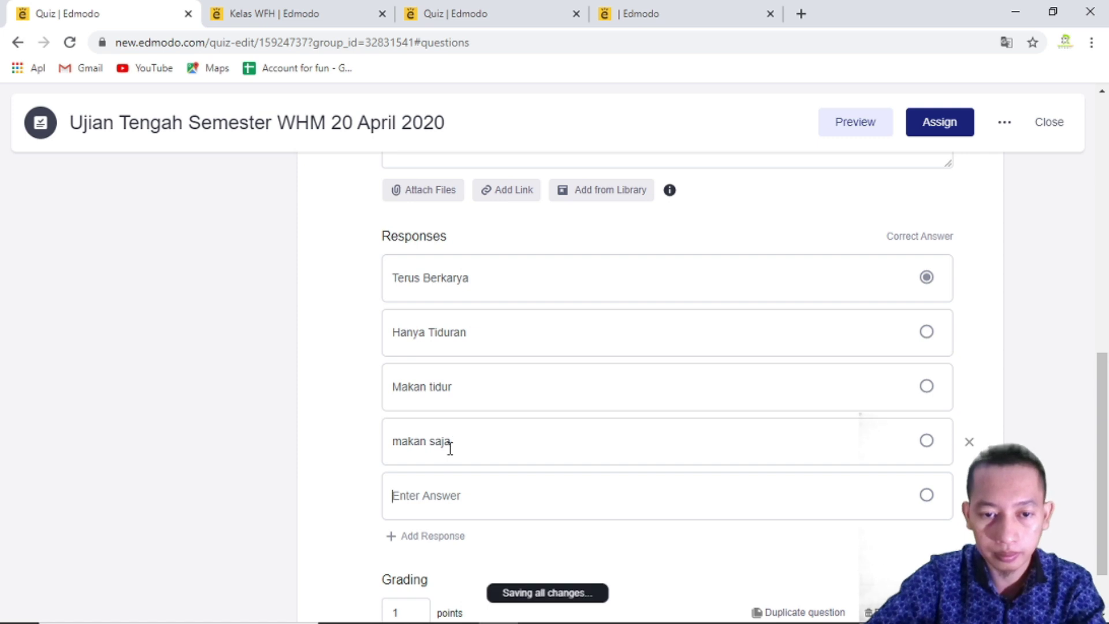
pyautogui.write('tidur saja')
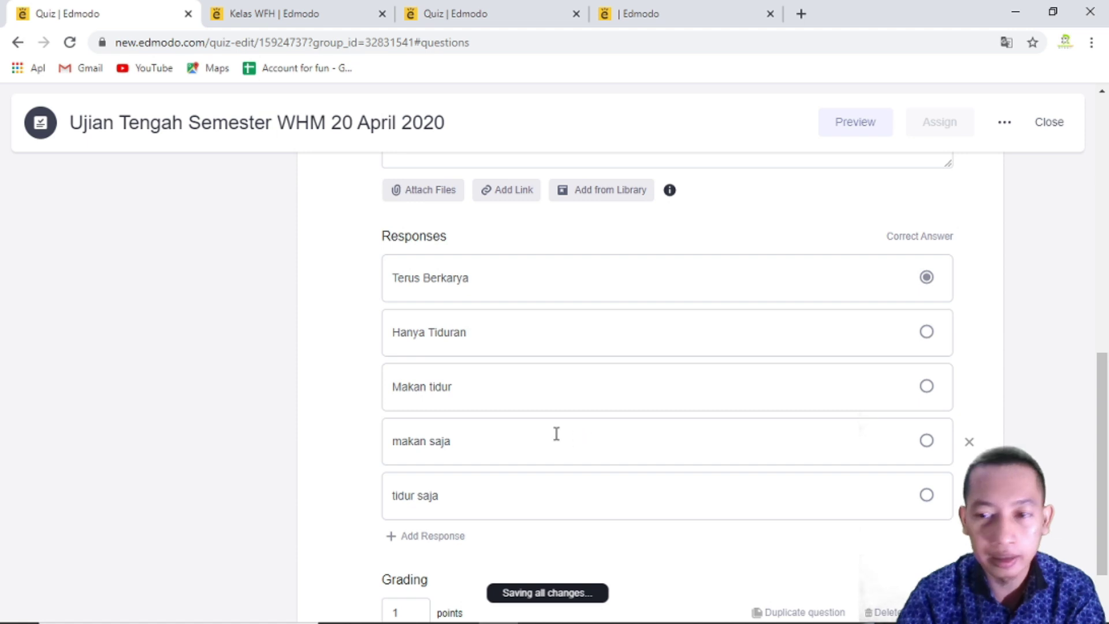
# Remove the "Terus Berkarya" response from question 2
pyautogui.scroll(1, 556, 434)
pyautogui.scroll(2, 556, 433)
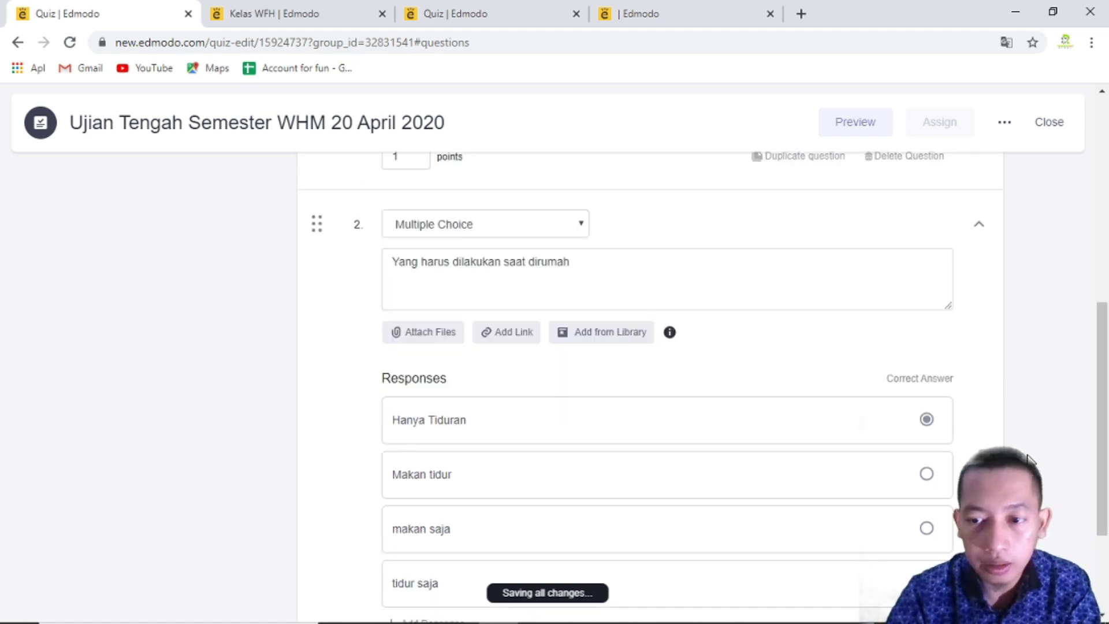
pyautogui.scroll(-3, 940, 484)
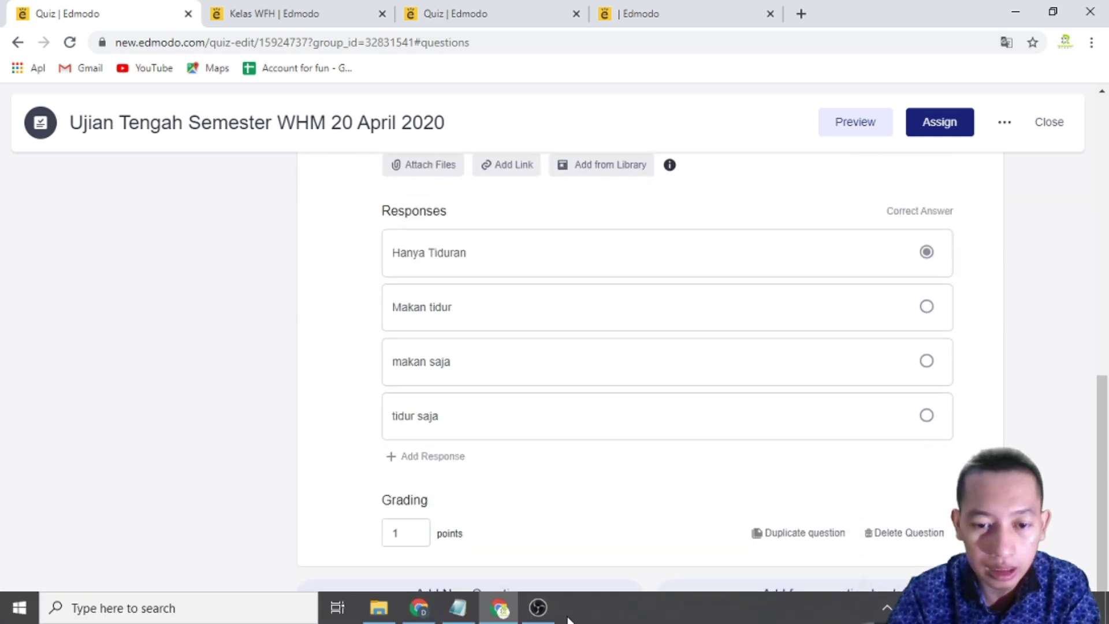
# Add a third question to the quiz and make it a Short Answer question
pyautogui.click(536, 595)
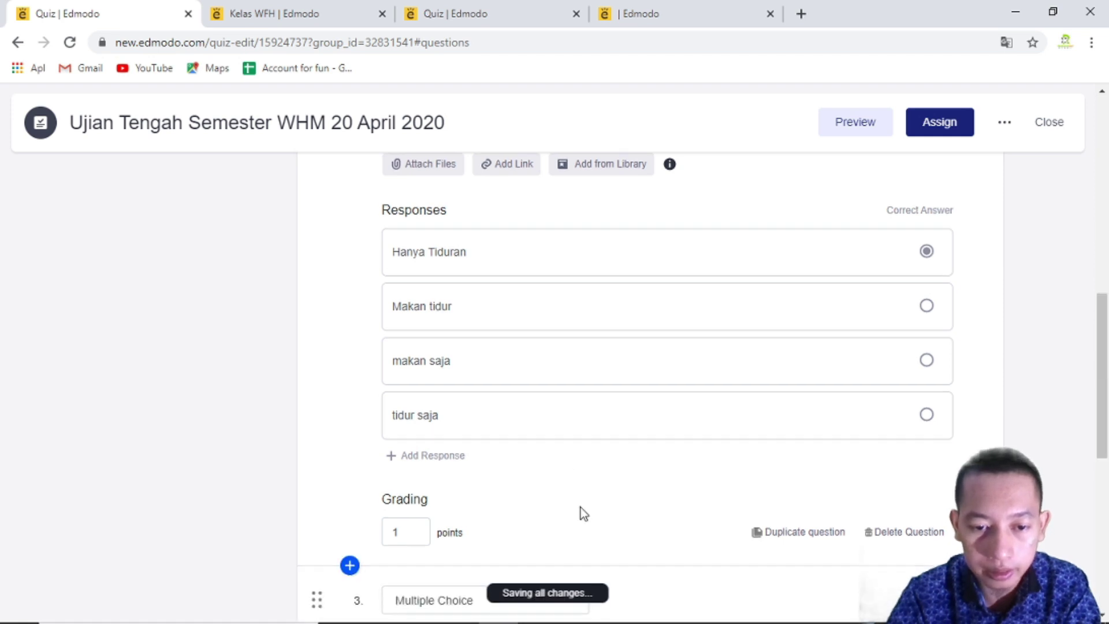
pyautogui.scroll(-4, 581, 509)
pyautogui.scroll(-2, 581, 513)
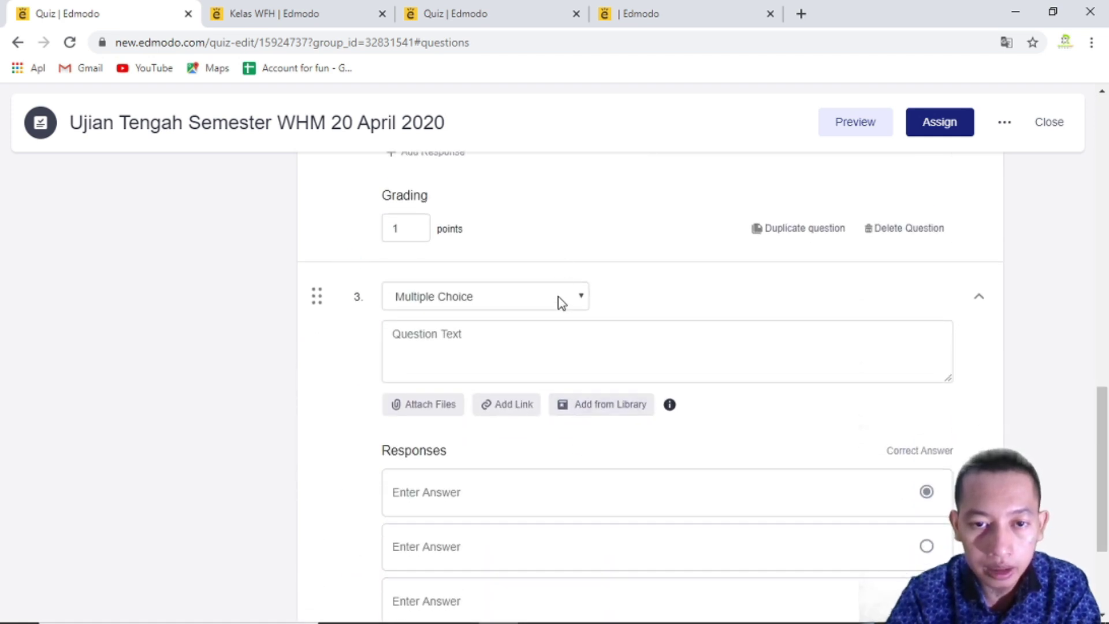
pyautogui.click(560, 300)
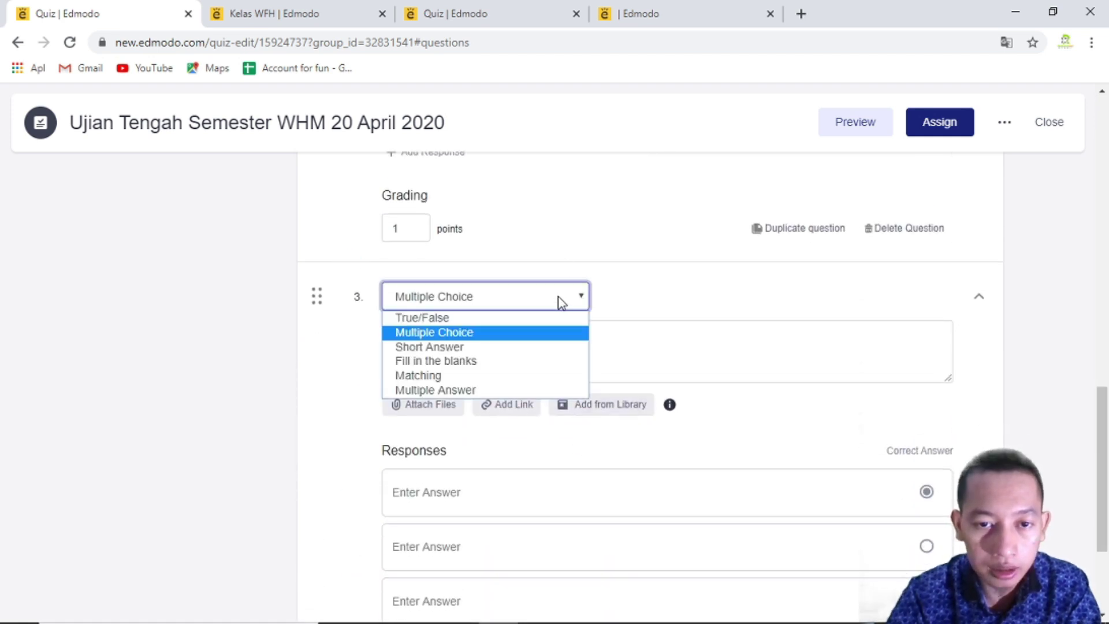
pyautogui.click(532, 346)
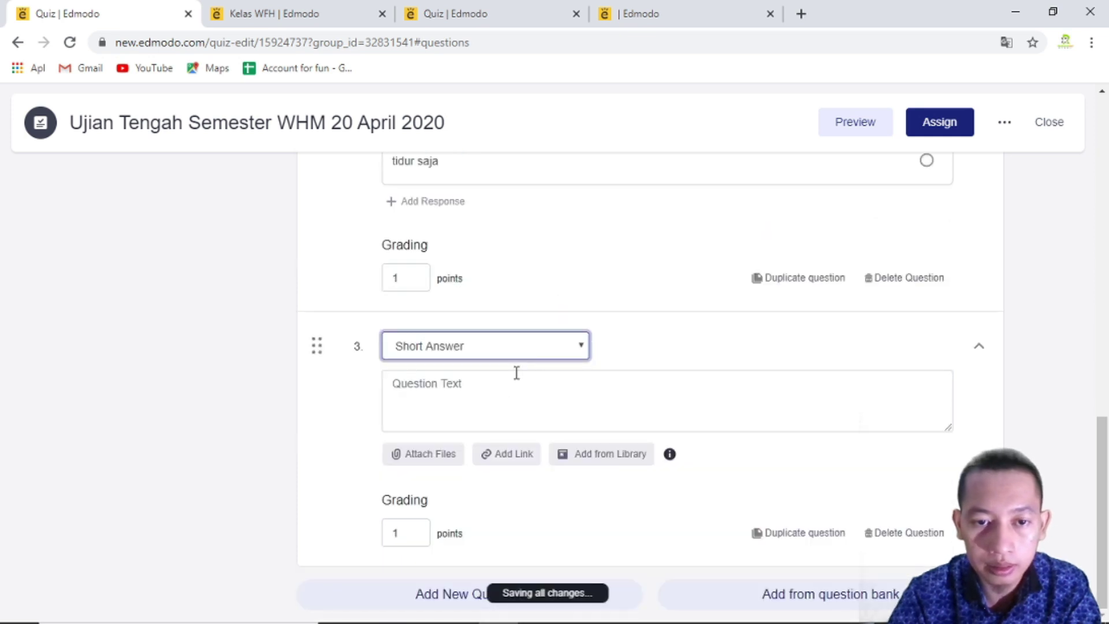
# Enter "Apa yang harus dilakukan saat dirumah" as the text of question 3
pyautogui.click(500, 393)
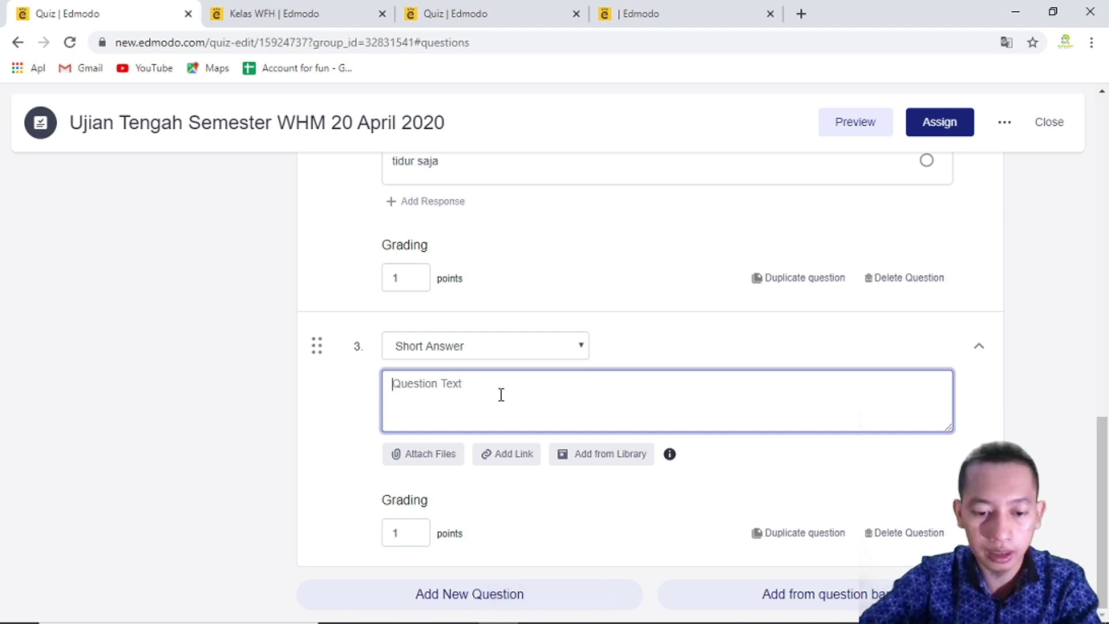
pyautogui.write('Apa')
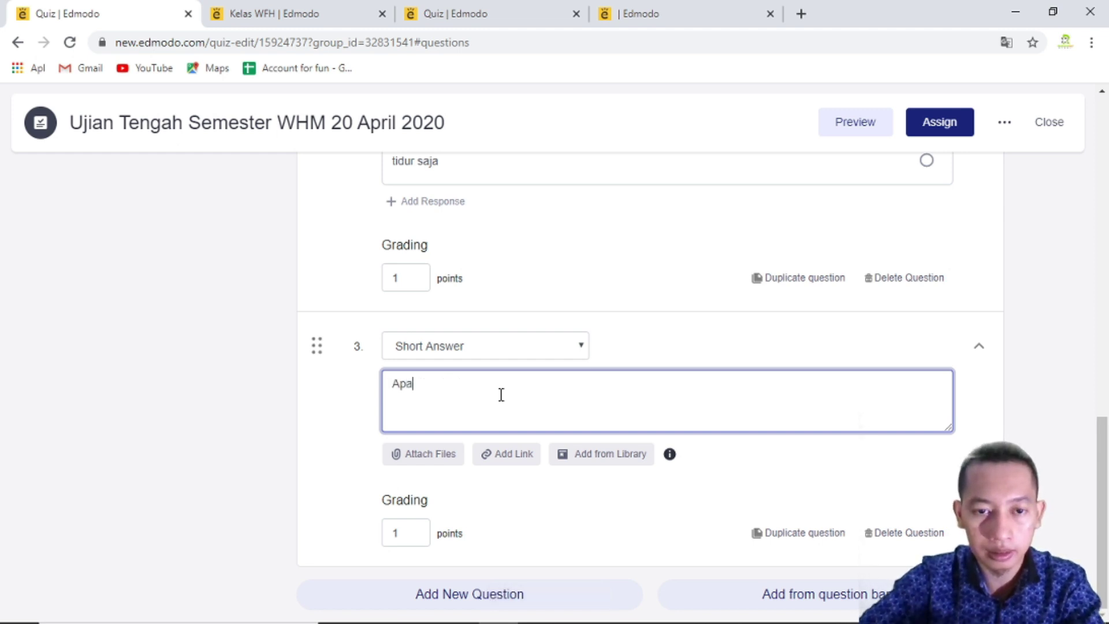
pyautogui.write(' yang harus dila')
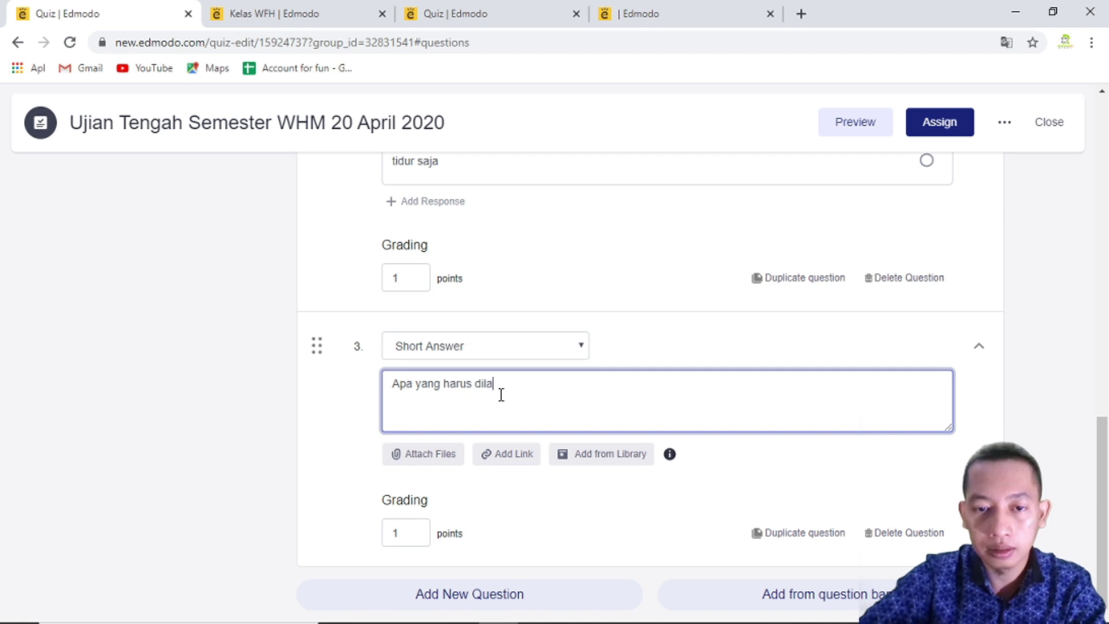
pyautogui.write('kukan saat dirumah')
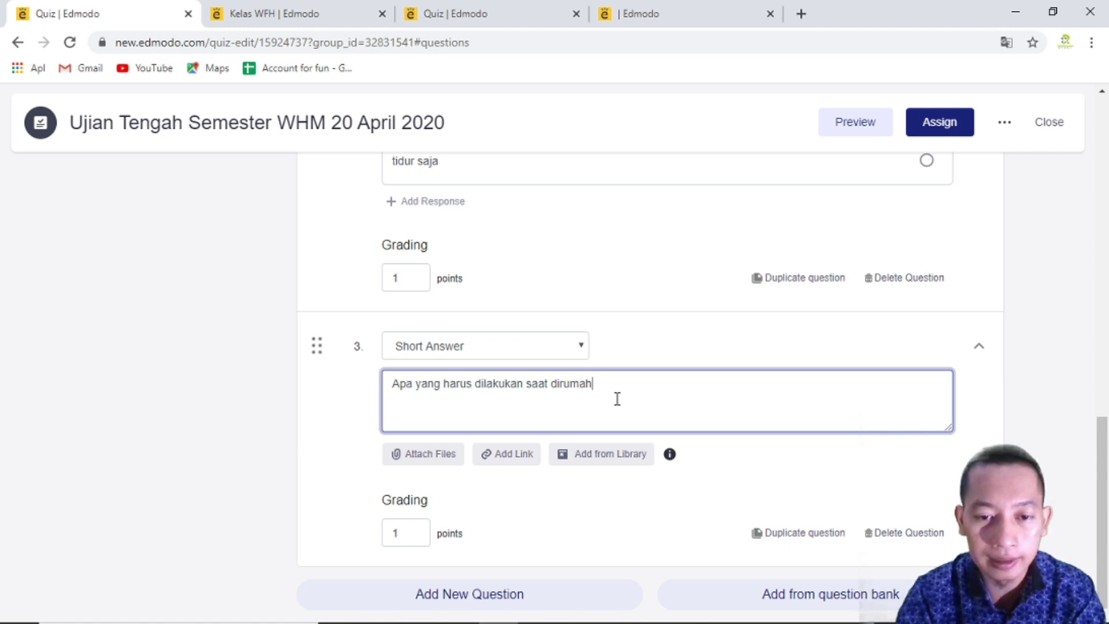
pyautogui.click(584, 503)
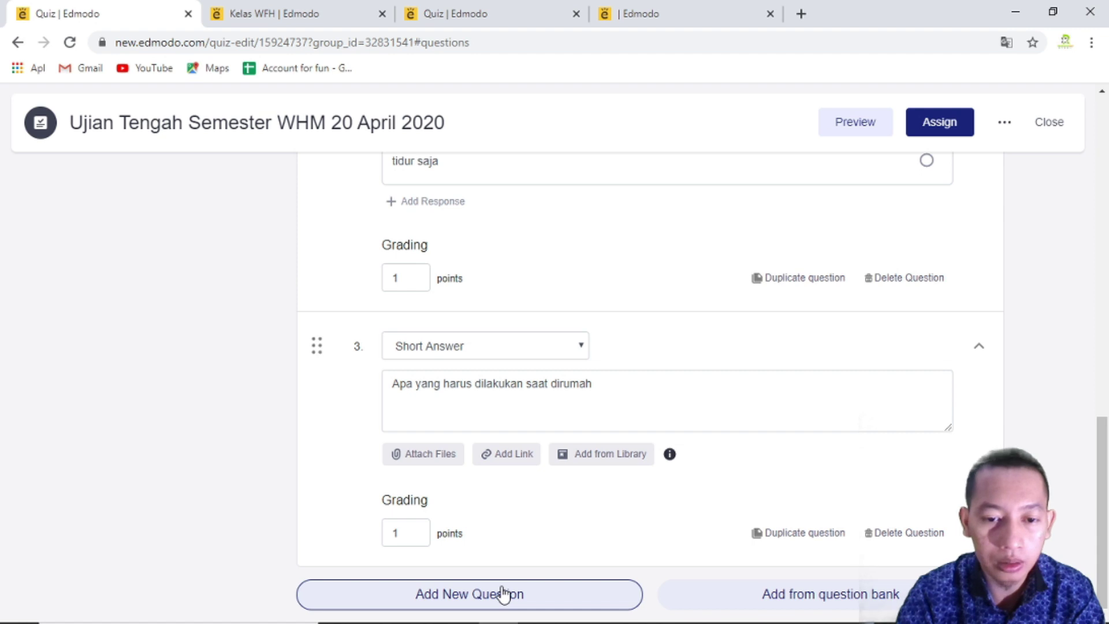
# Add a fourth question to the quiz and make it a Fill in the blanks question
pyautogui.click(537, 595)
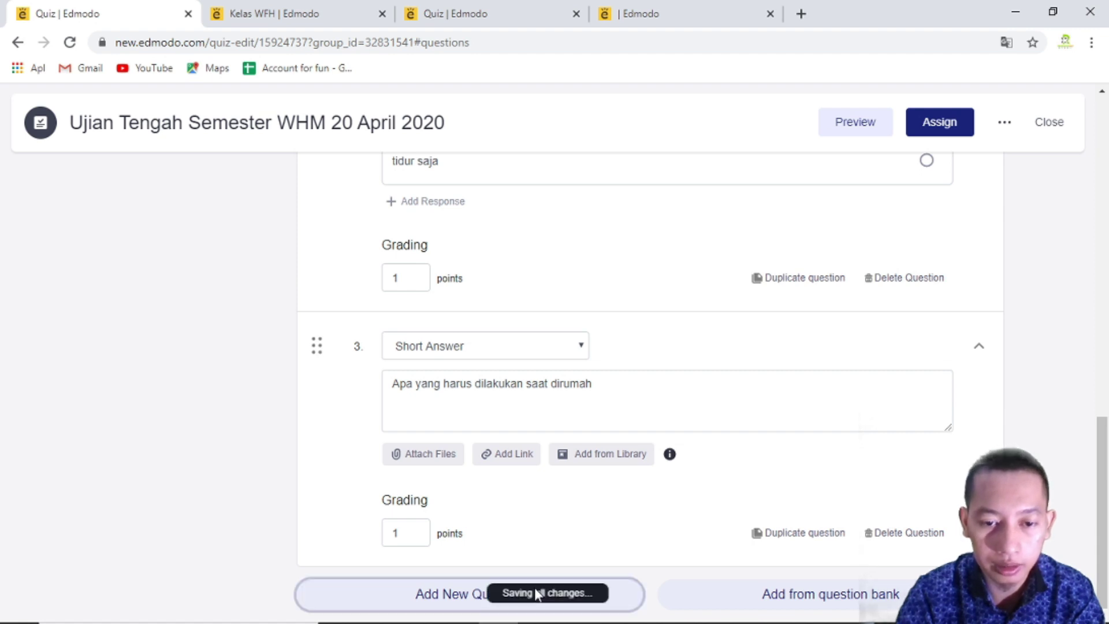
pyautogui.scroll(-2, 535, 588)
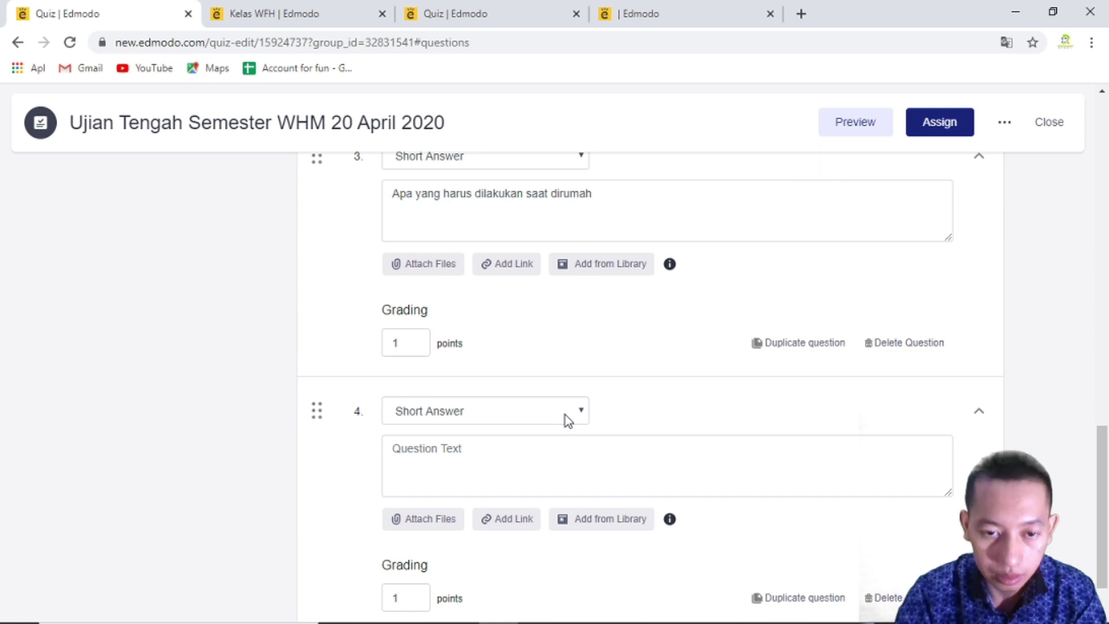
pyautogui.click(565, 415)
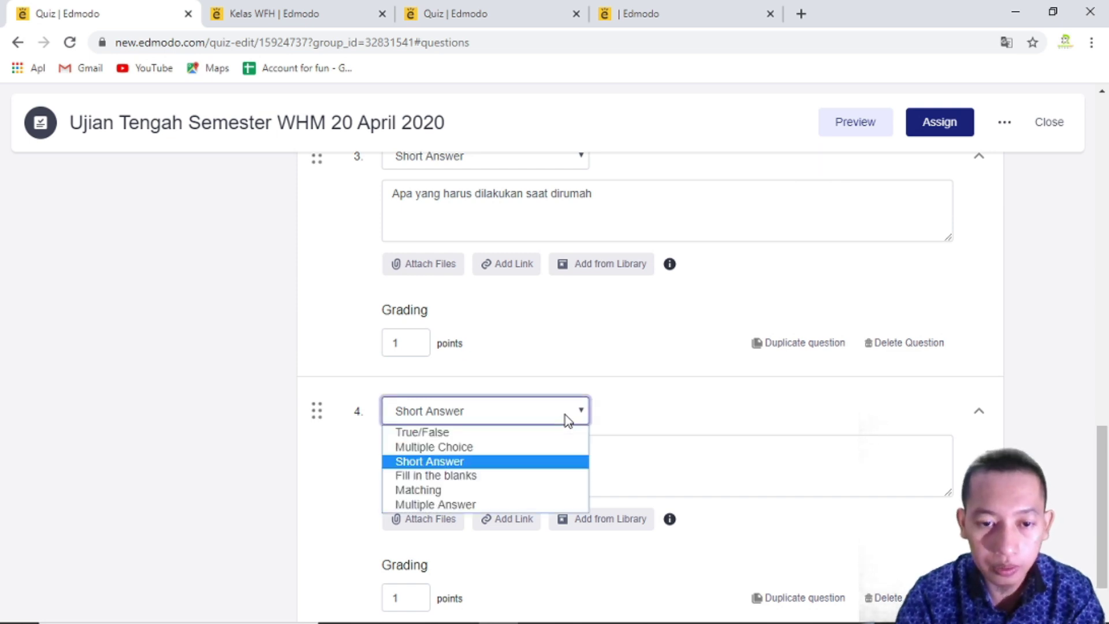
pyautogui.click(527, 478)
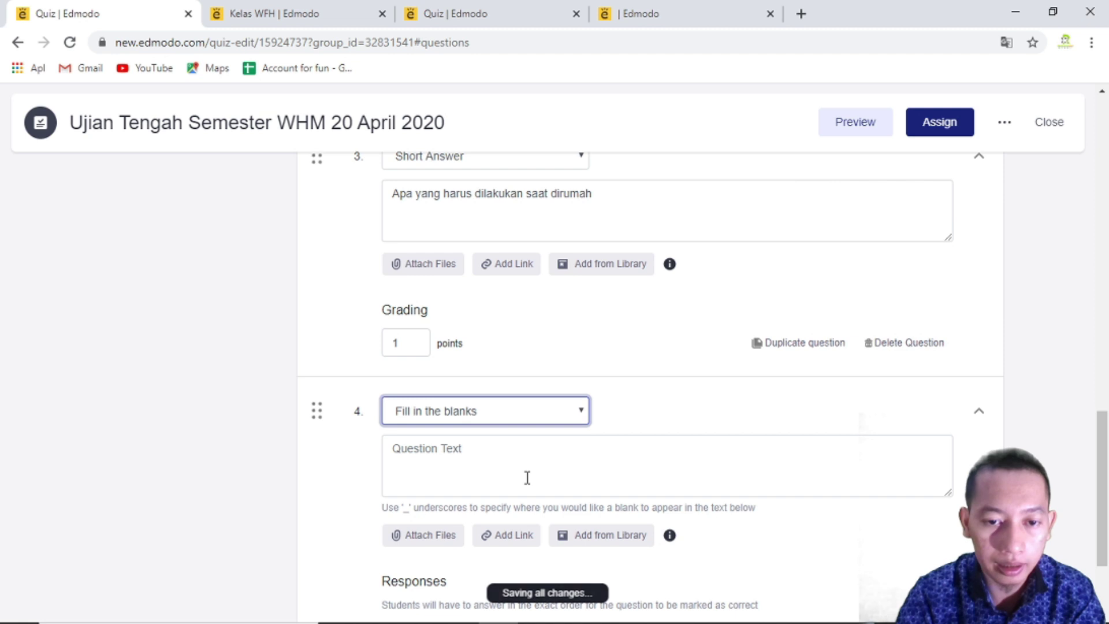
# Enter "Yang harus dilakukan saat dirumah _ dan _" as the text of question 4, with underscores marking two blanks
pyautogui.scroll(-1, 528, 478)
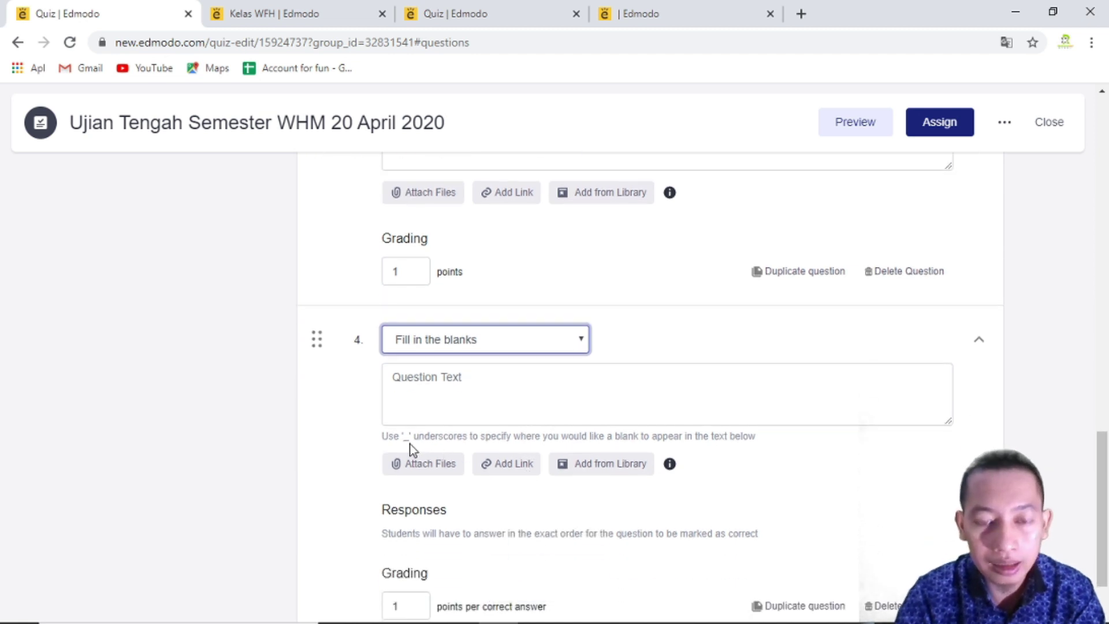
pyautogui.click(470, 374)
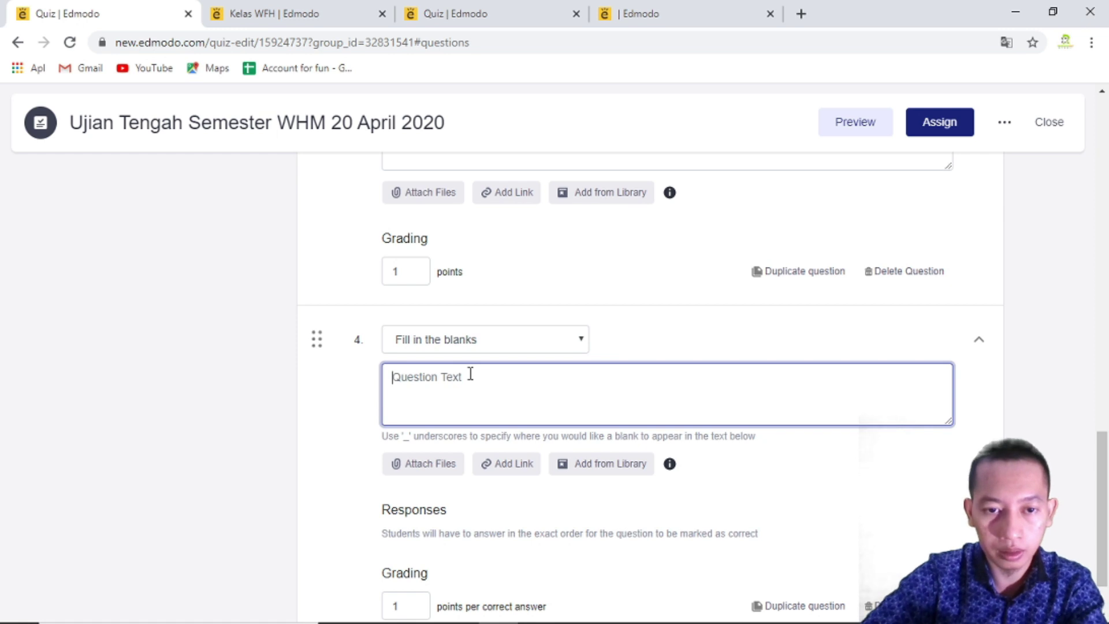
pyautogui.write('Yan')
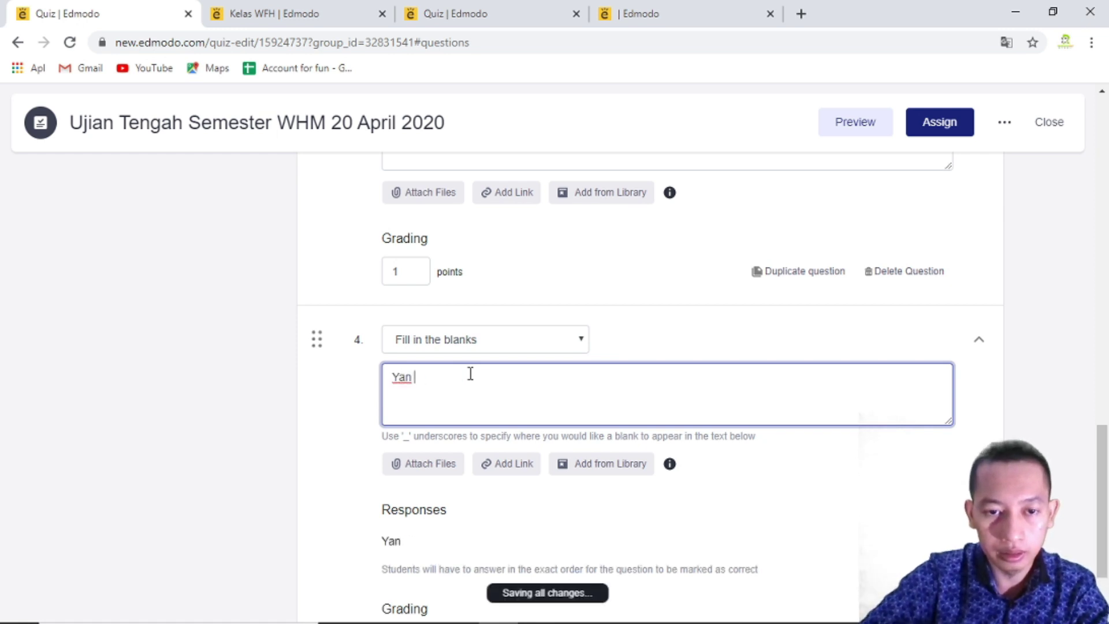
pyautogui.press('BackSpace')
pyautogui.write('g H')
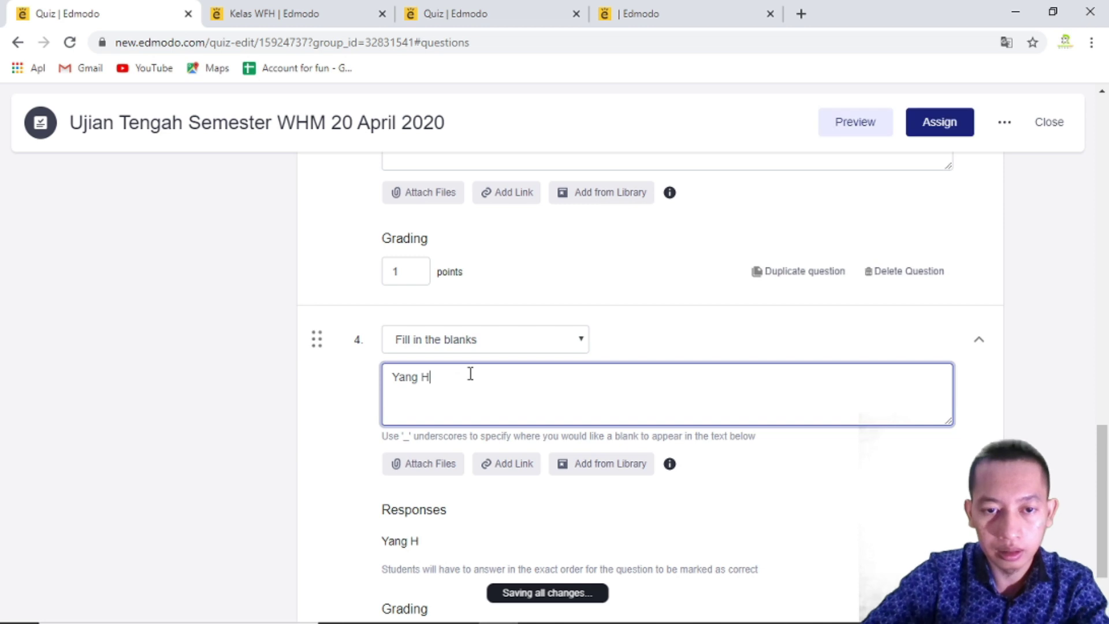
pyautogui.press('BackSpace')
pyautogui.write('harus ')
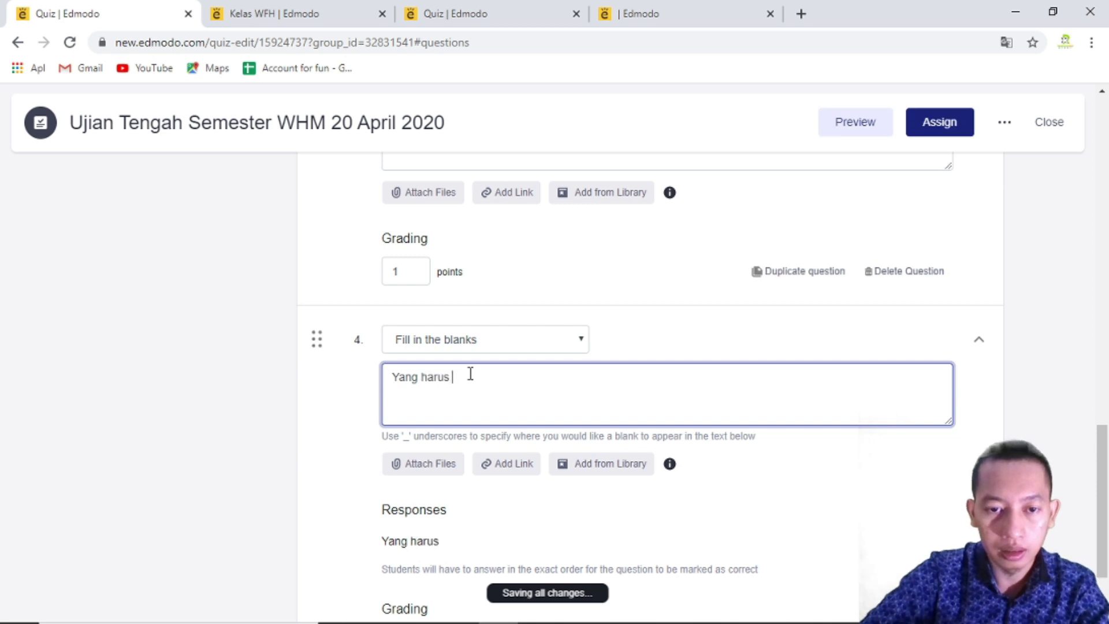
pyautogui.write('dilakukan saa')
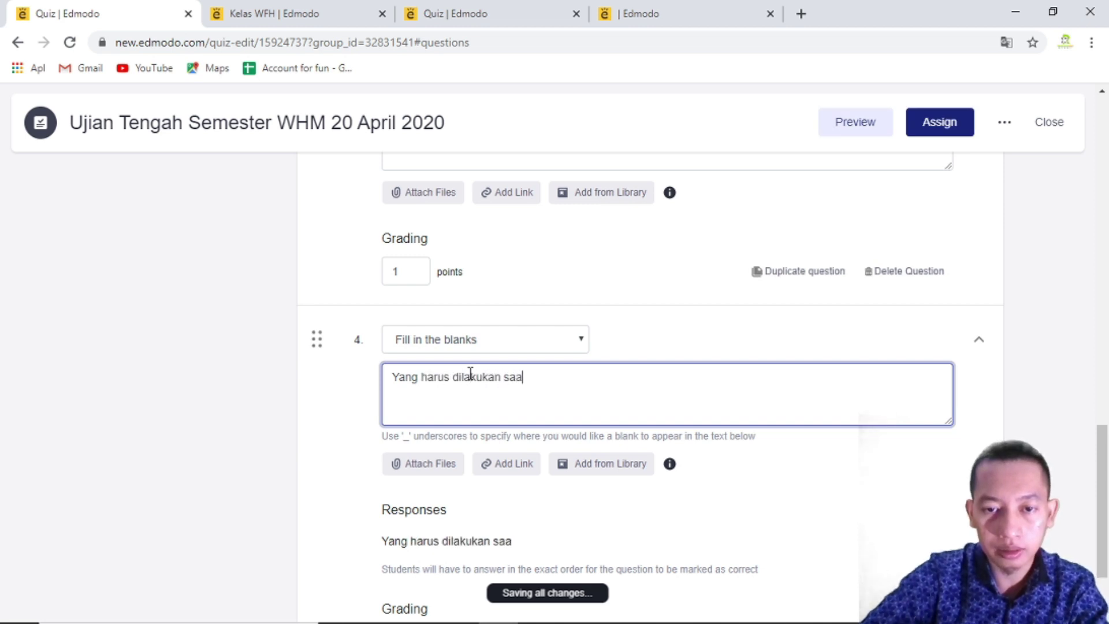
pyautogui.write('t dirumah')
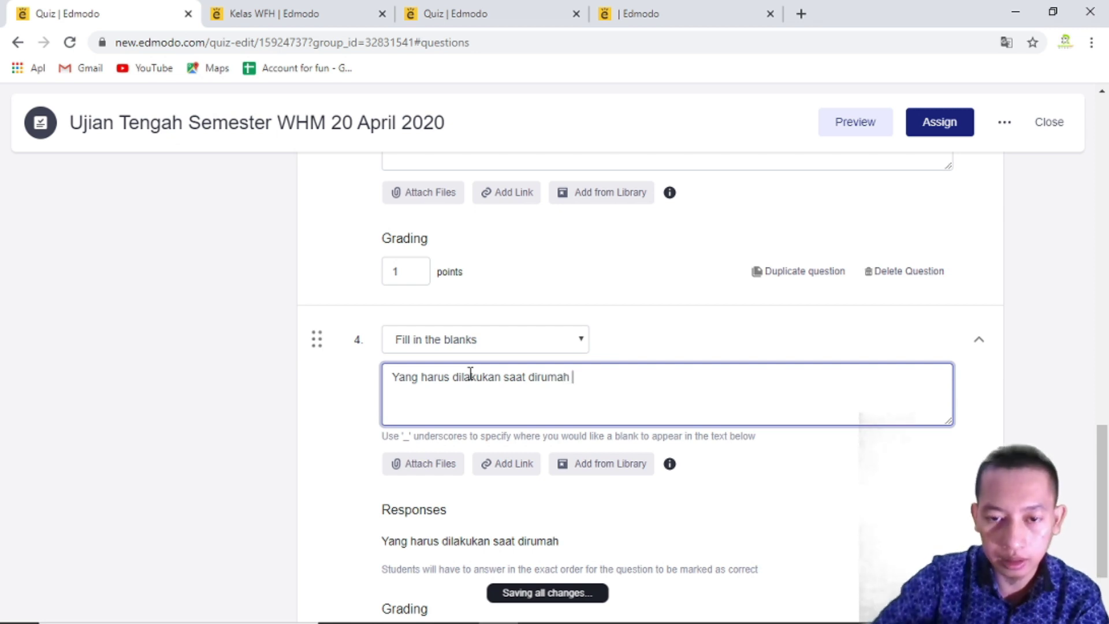
pyautogui.write(' _')
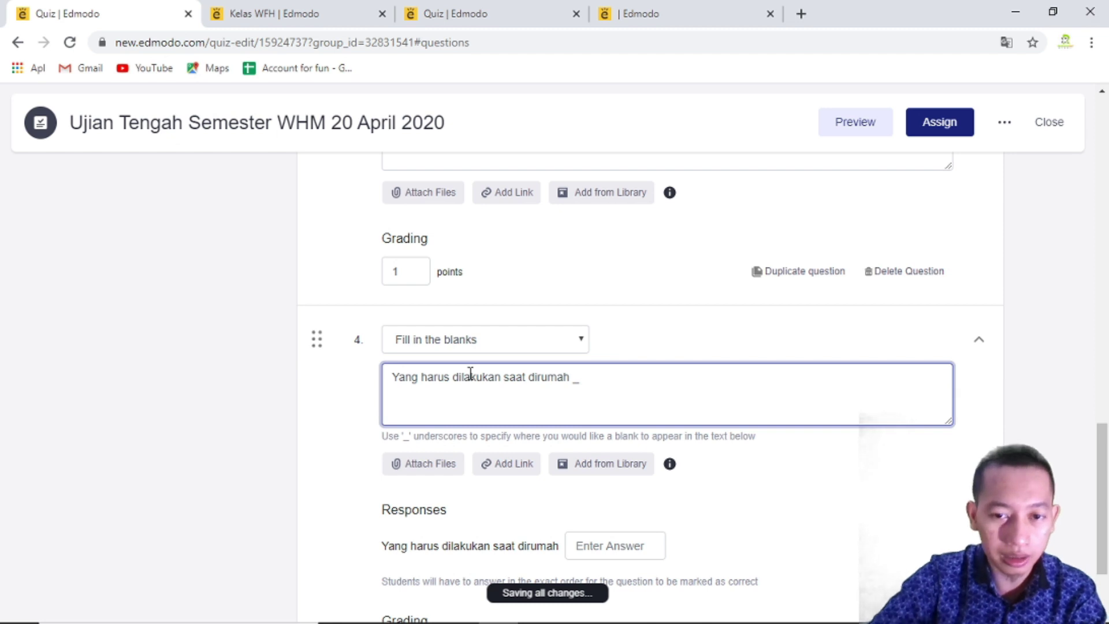
pyautogui.write(' da')
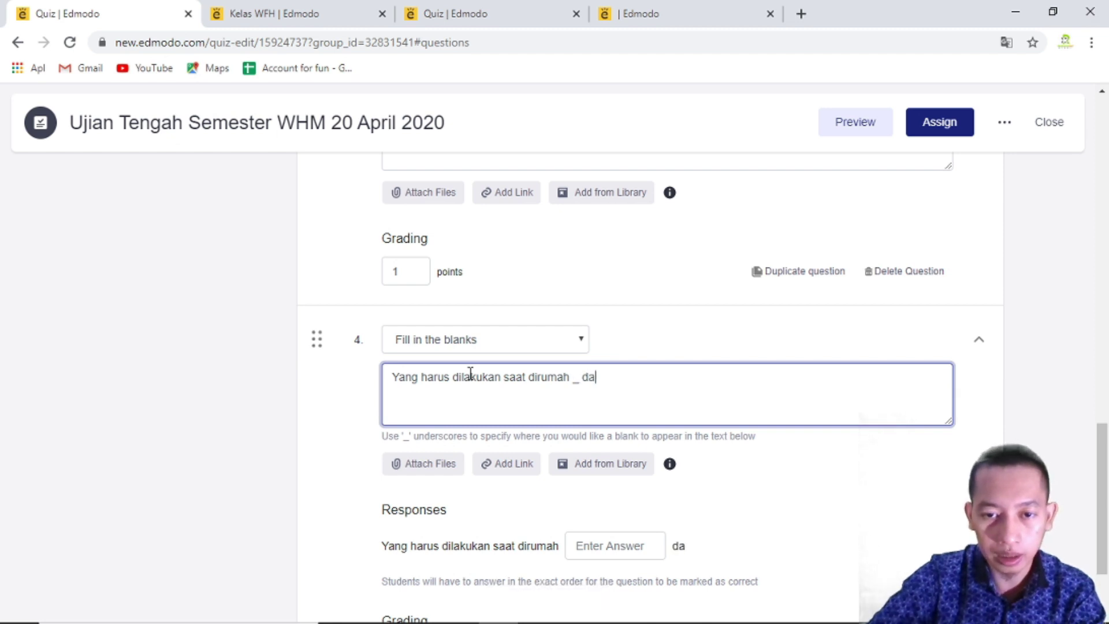
pyautogui.write('n _')
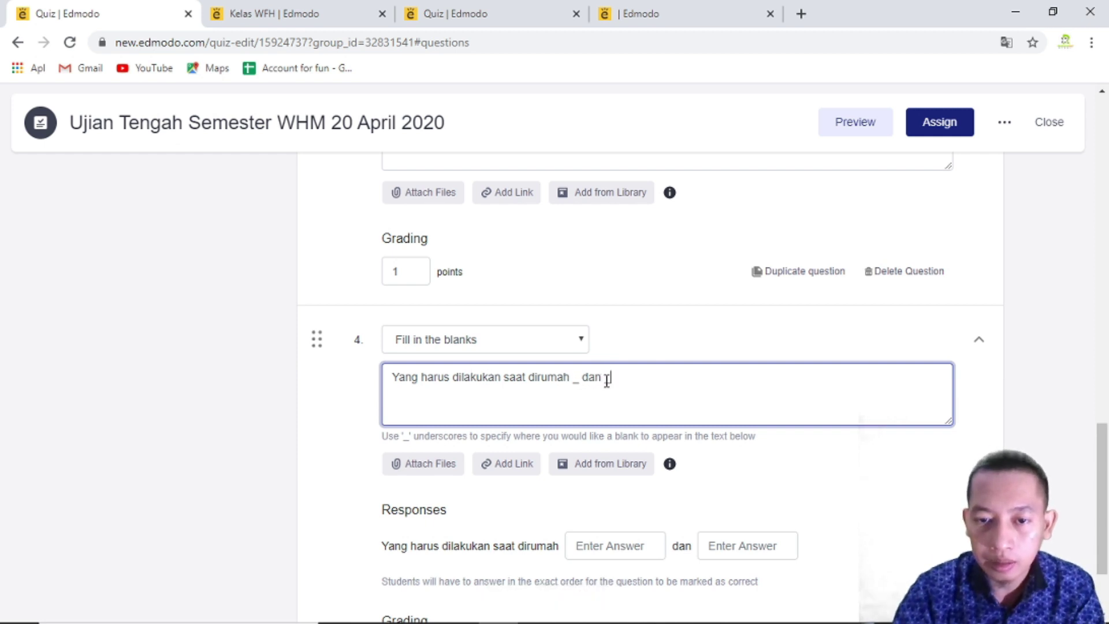
# Fill in the answers for question 4's blanks as "berkarya" and "bekerja", in that order
pyautogui.scroll(-1, 611, 389)
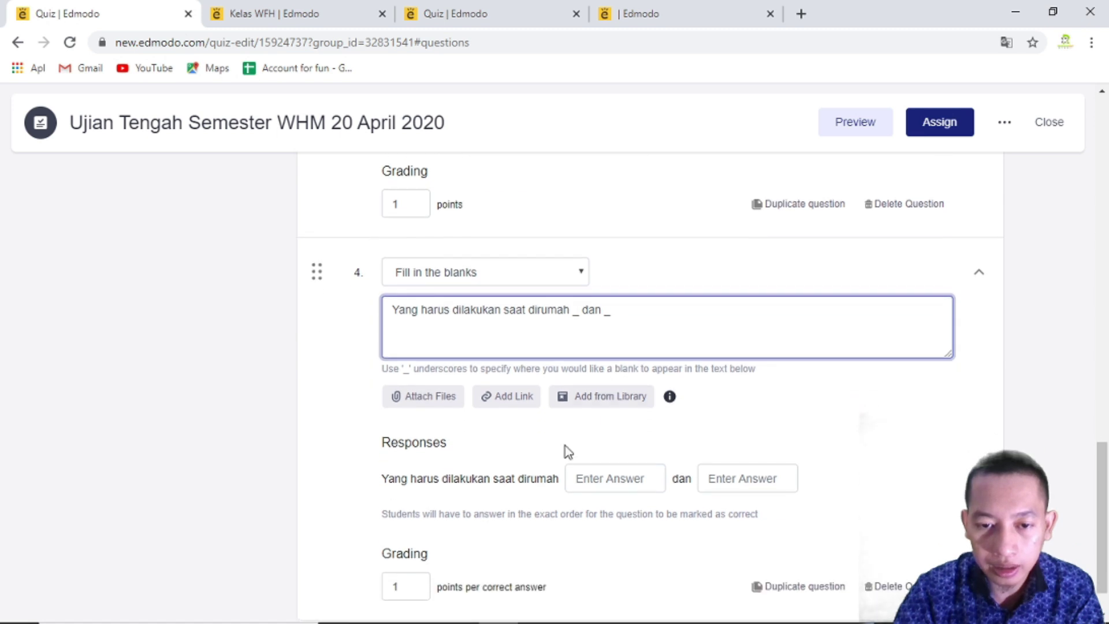
pyautogui.click(589, 481)
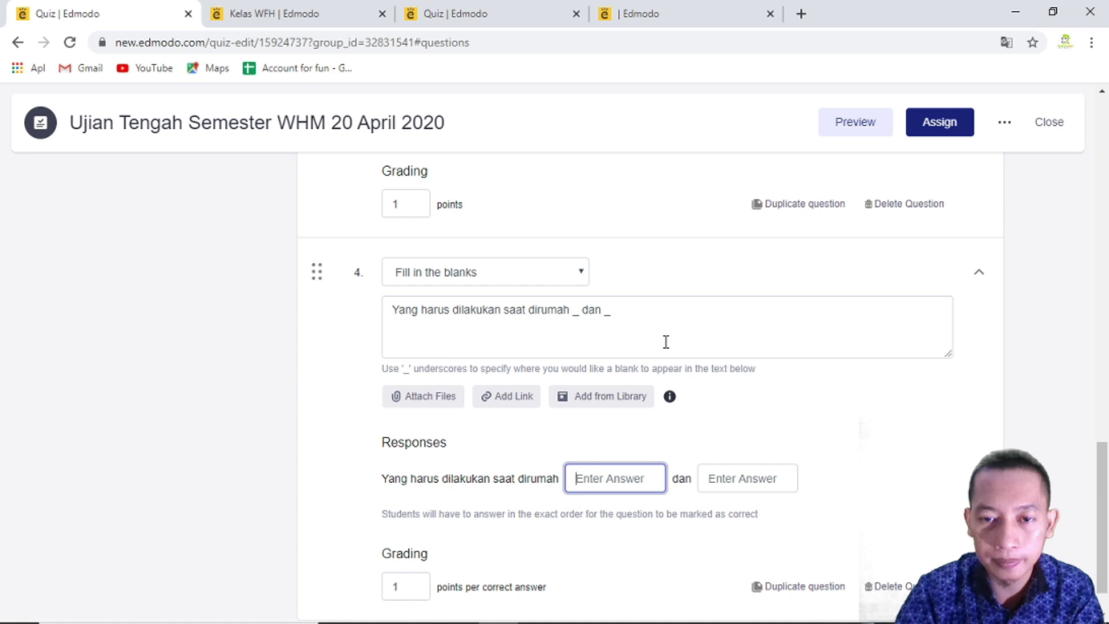
pyautogui.write('ber')
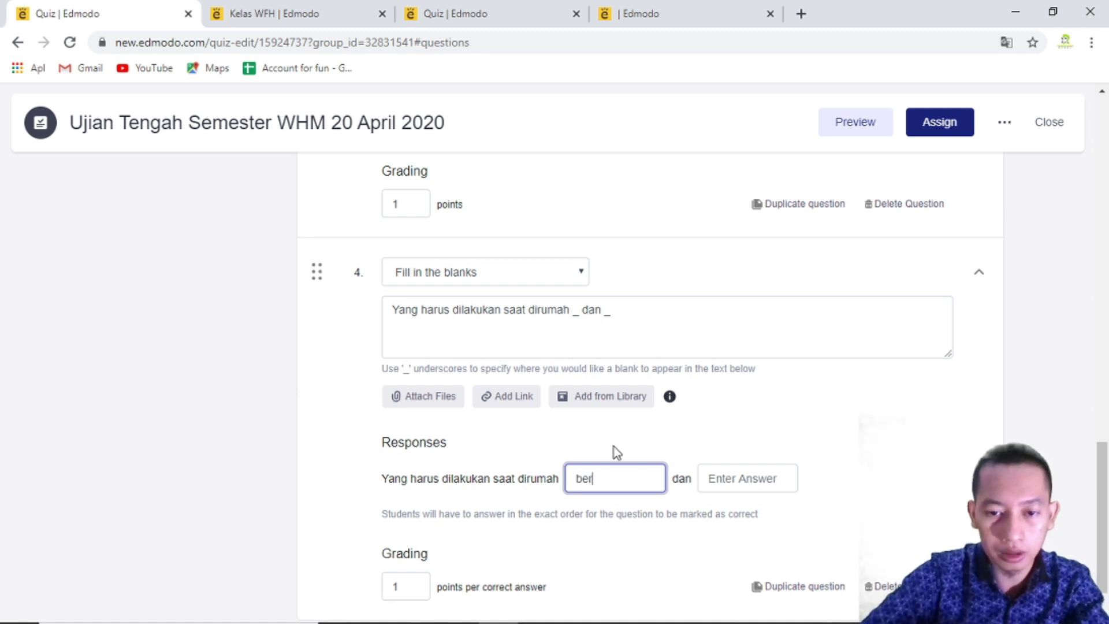
pyautogui.write('karya')
pyautogui.click(737, 483)
pyautogui.write('bekerja')
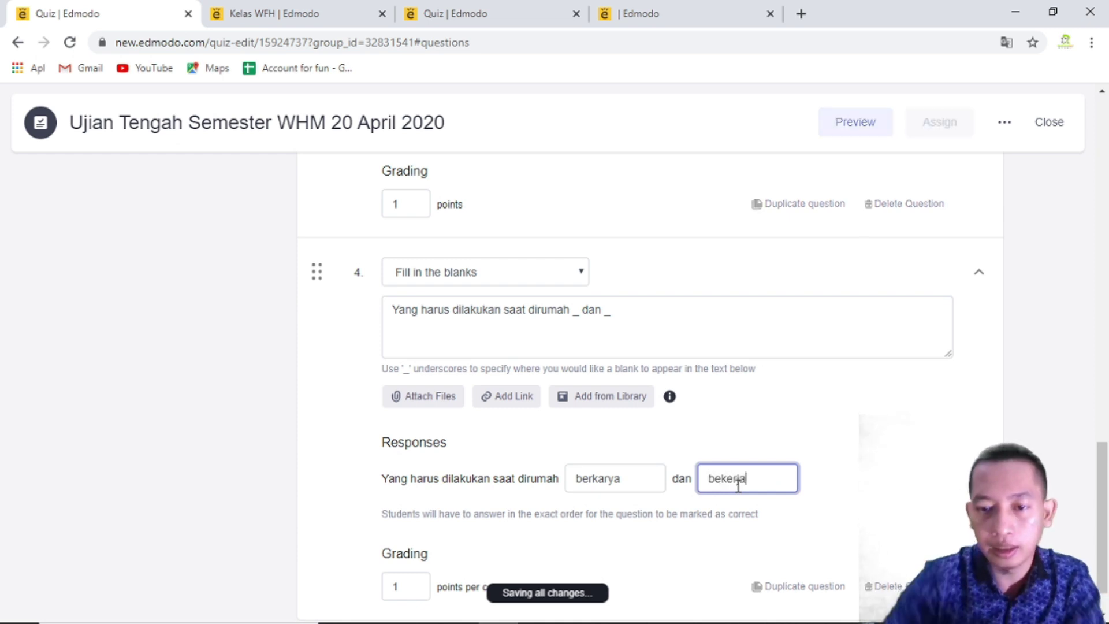
pyautogui.click(887, 497)
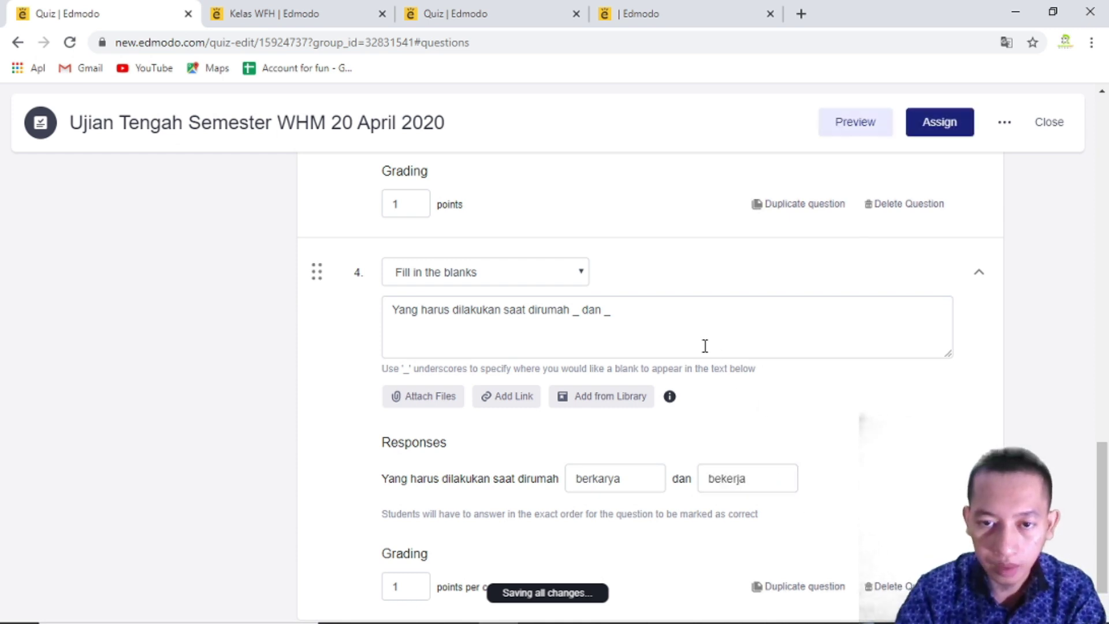
# Append "dan _" to the text of question 4 to create a third blank
pyautogui.click(684, 317)
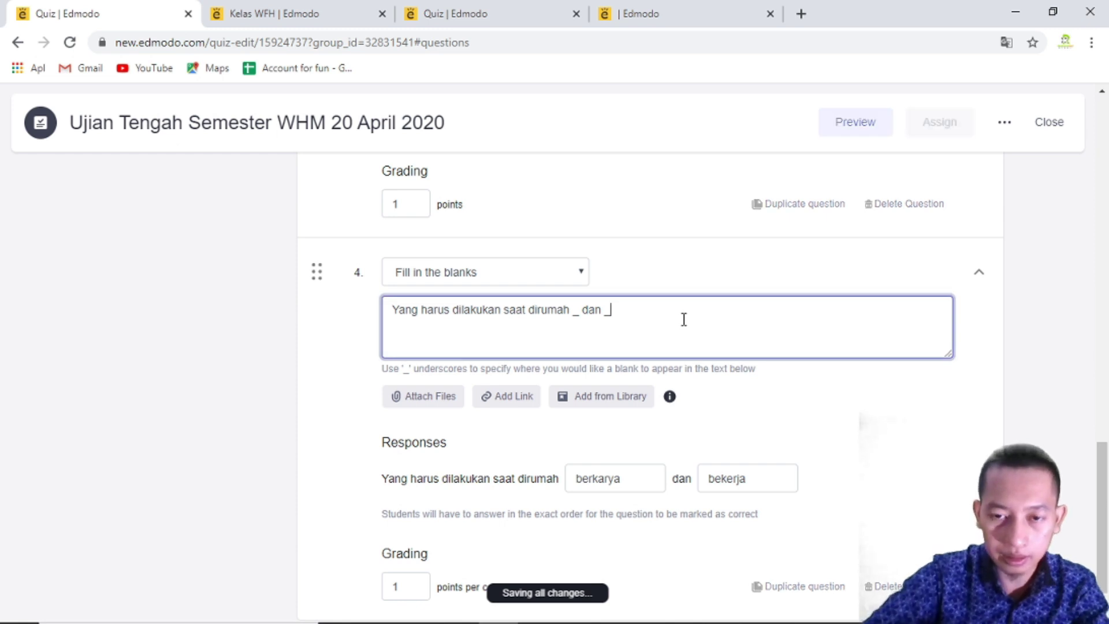
pyautogui.write('dan')
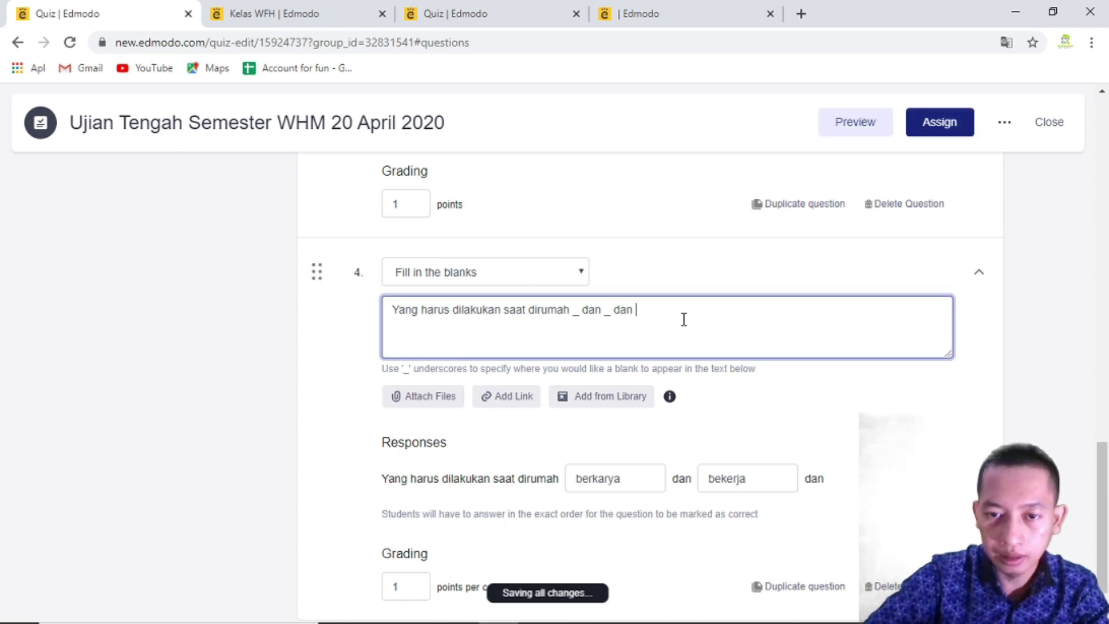
pyautogui.write(' _')
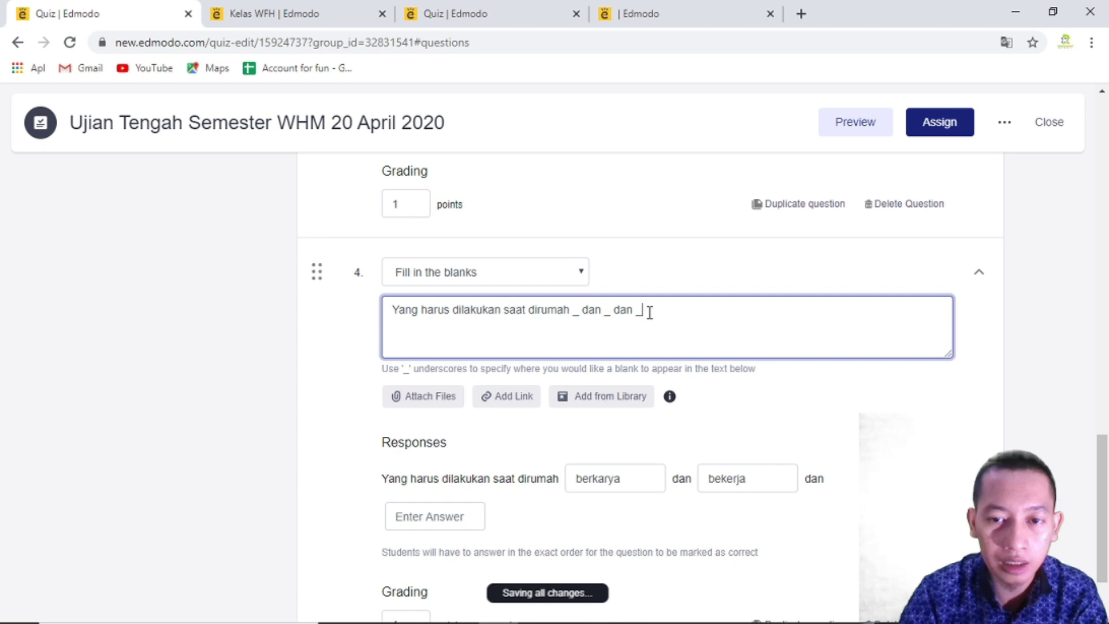
# Remove the third blank and its preceding "dan" from the end of question 4's text
pyautogui.moveTo(650, 312); pyautogui.dragTo(638, 314)
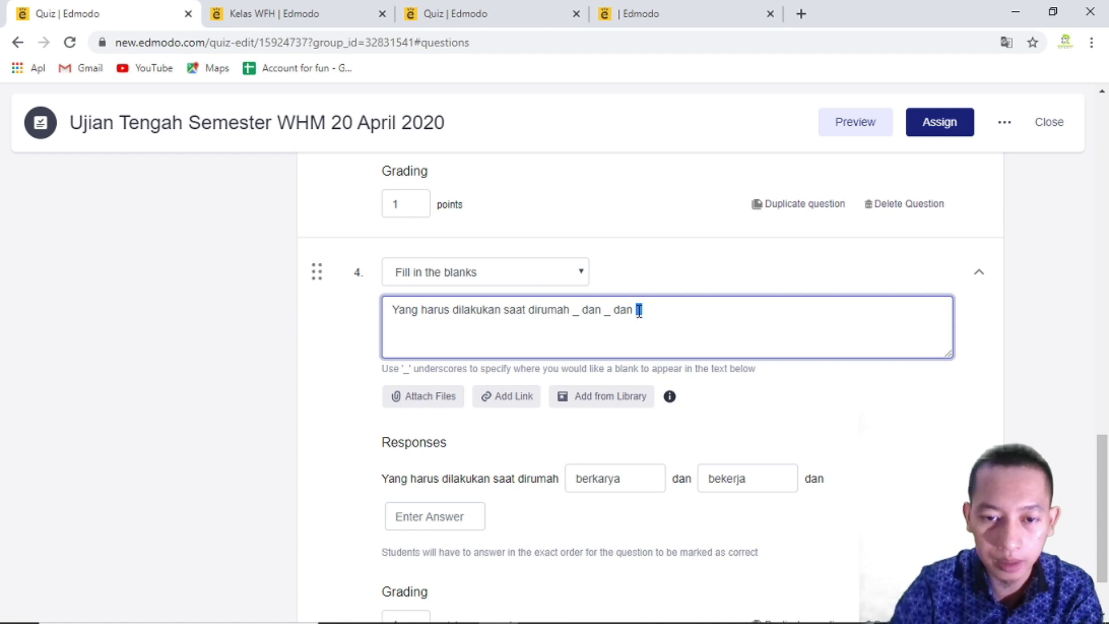
pyautogui.scroll(-2, 639, 312)
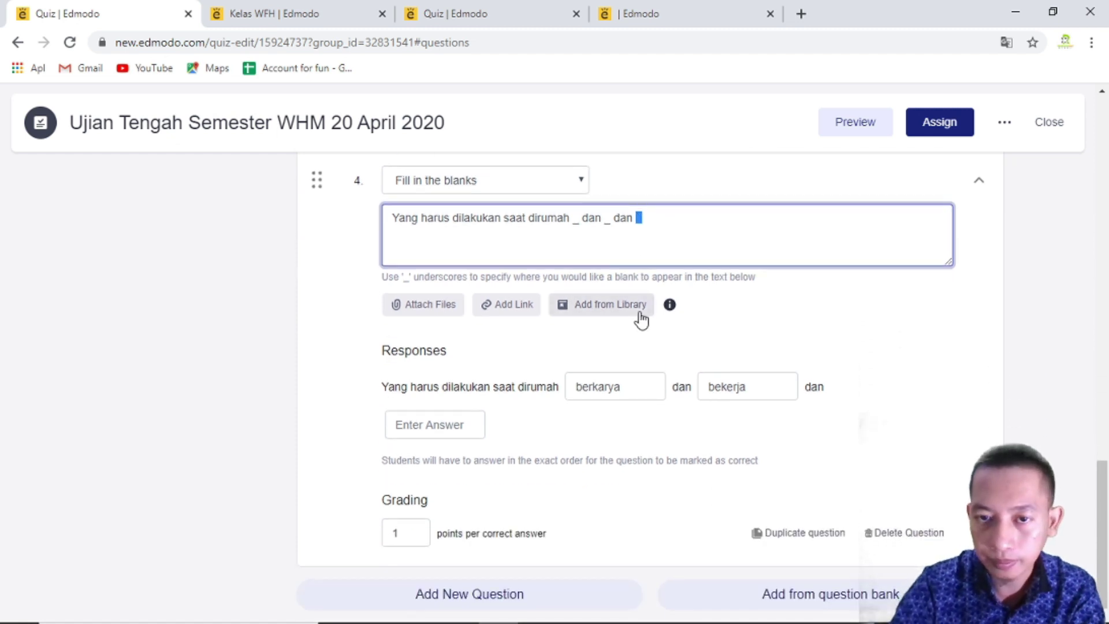
pyautogui.scroll(1, 640, 318)
pyautogui.press('BackSpace')
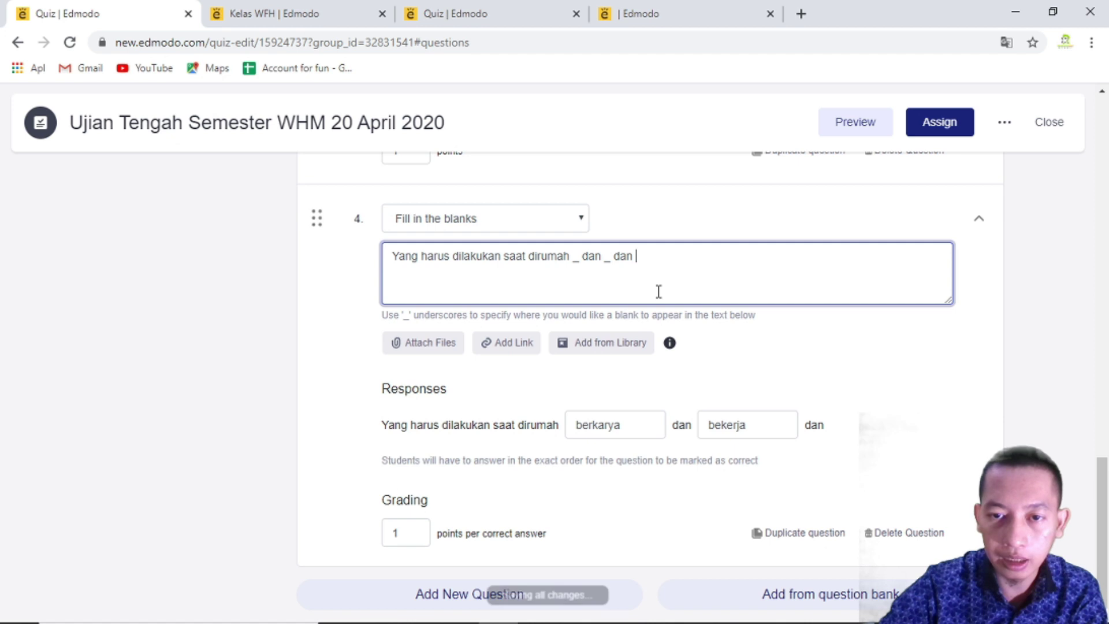
pyautogui.press('BackSpace')
pyautogui.press('BackSpace')
pyautogui.press('BackSpace')
pyautogui.press('BackSpace')
pyautogui.press('BackSpace')
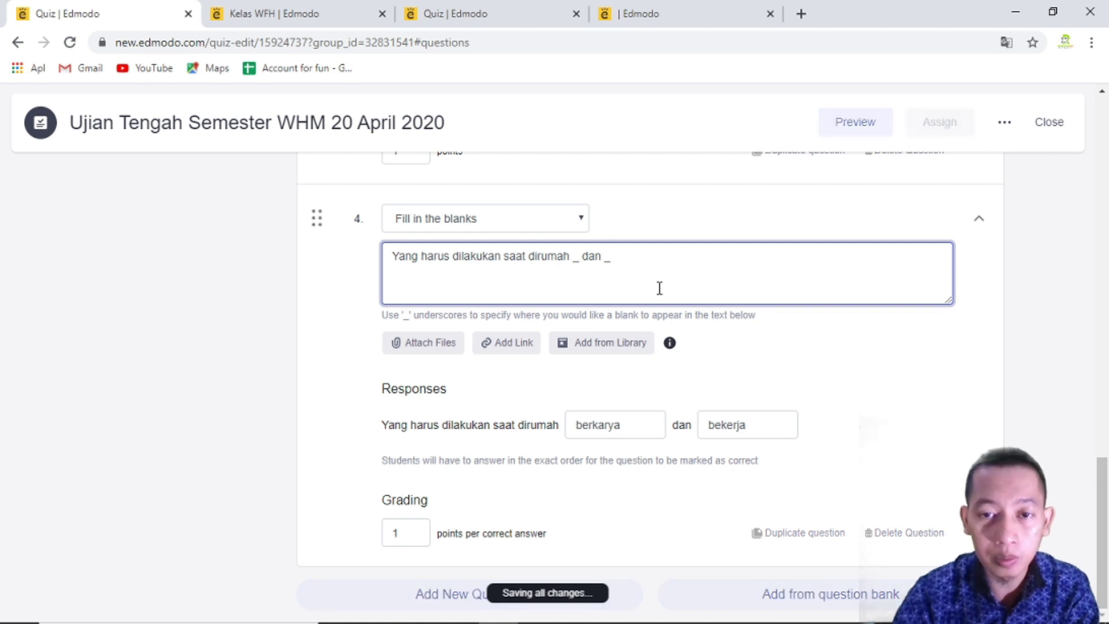
pyautogui.doubleClick(576, 262)
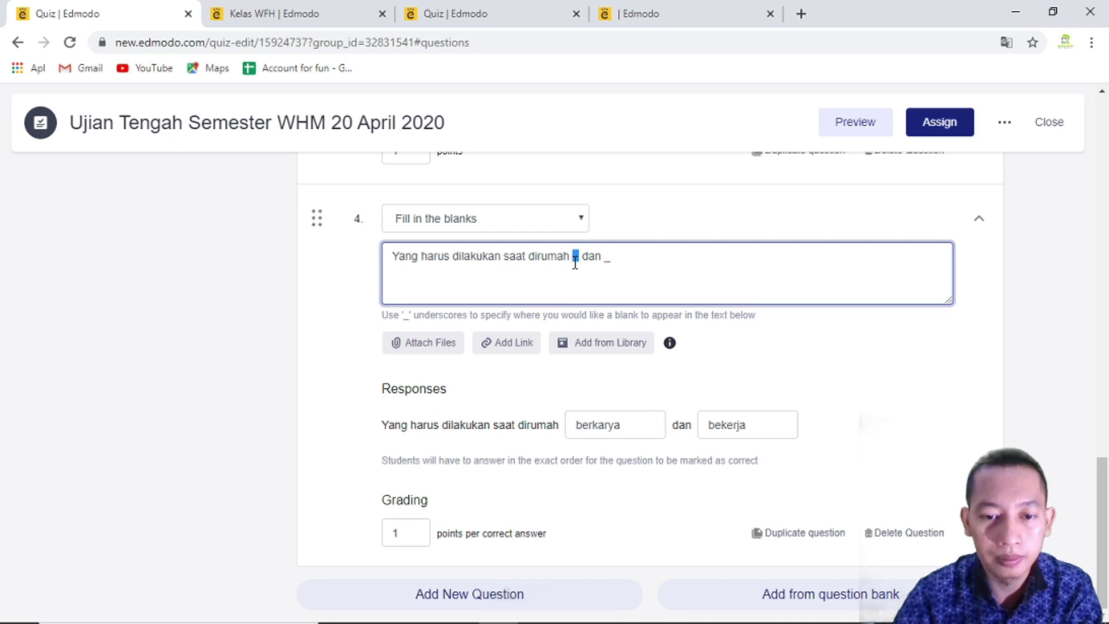
# Add a fifth question to the quiz and make it a Matching question
pyautogui.click(465, 595)
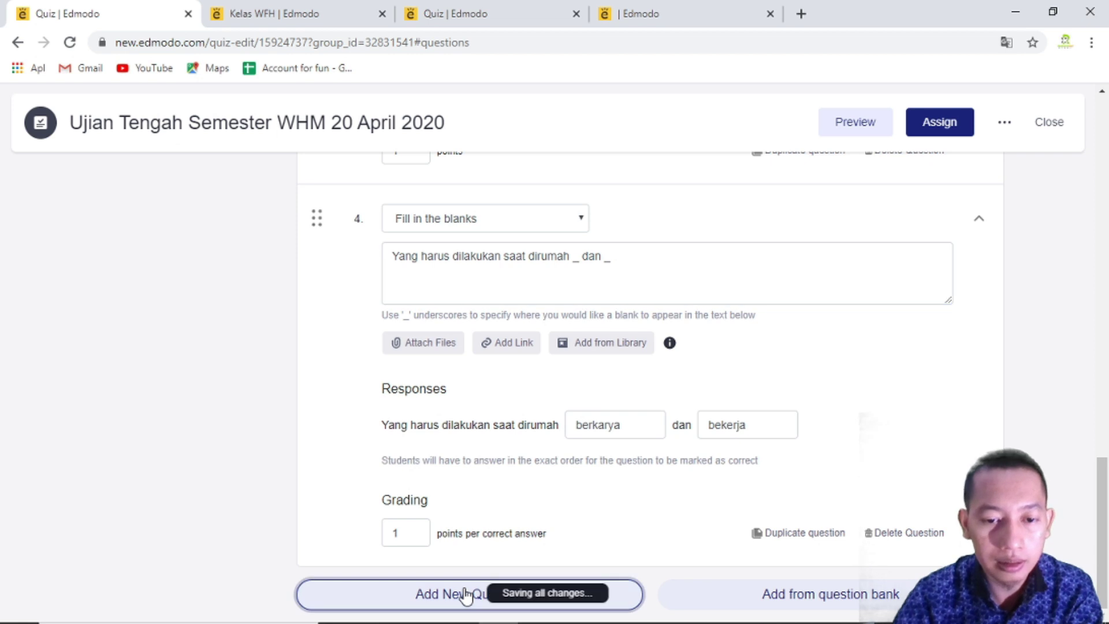
pyautogui.scroll(-5, 466, 595)
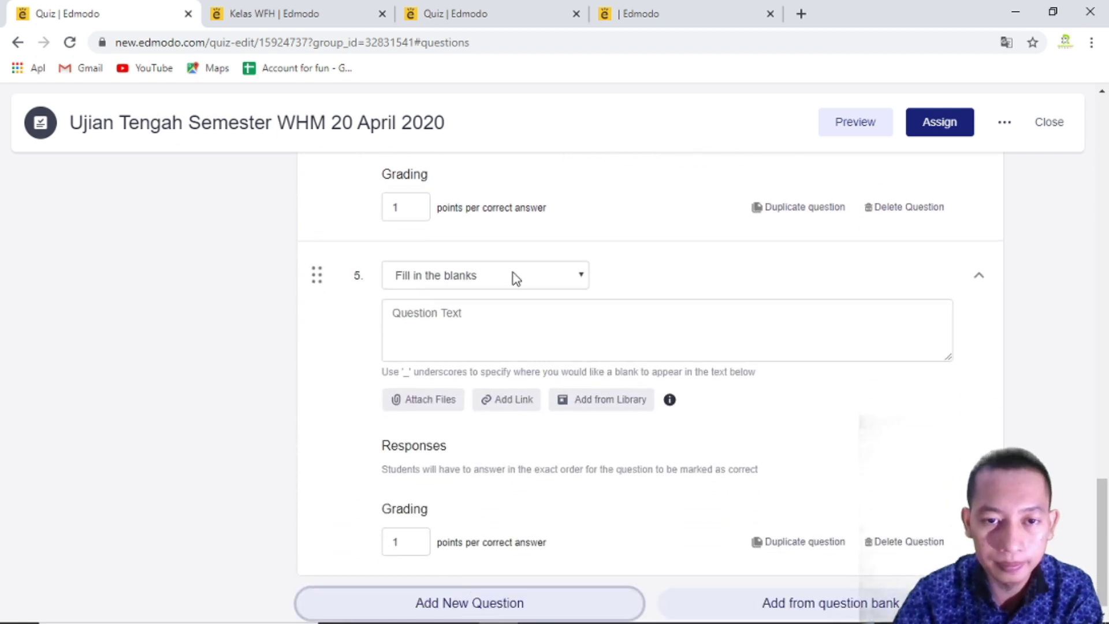
pyautogui.click(542, 278)
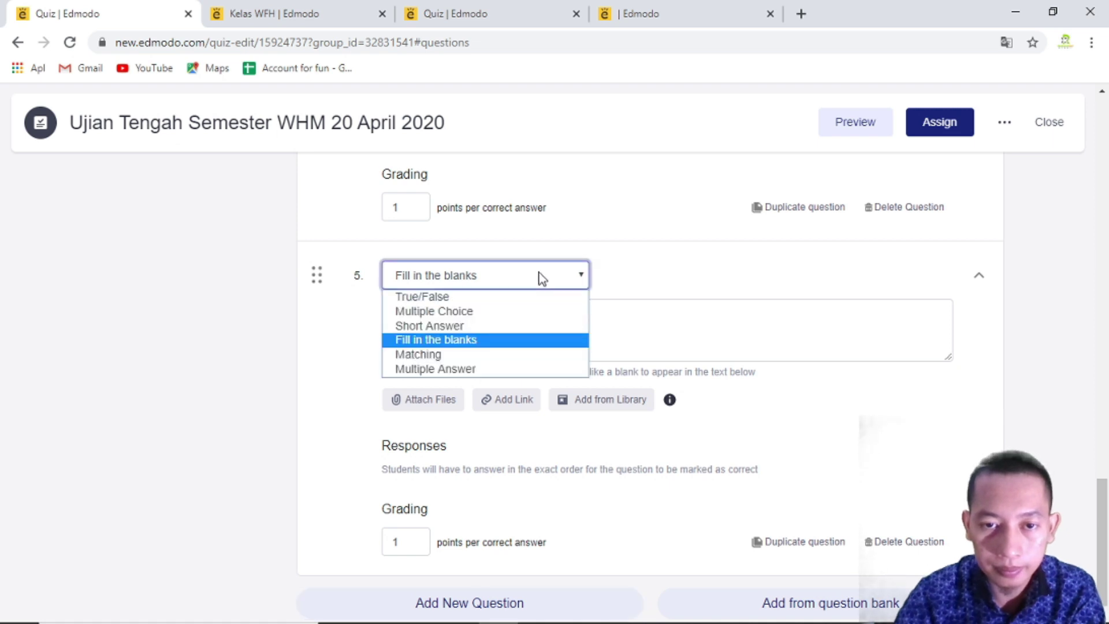
pyautogui.click(492, 355)
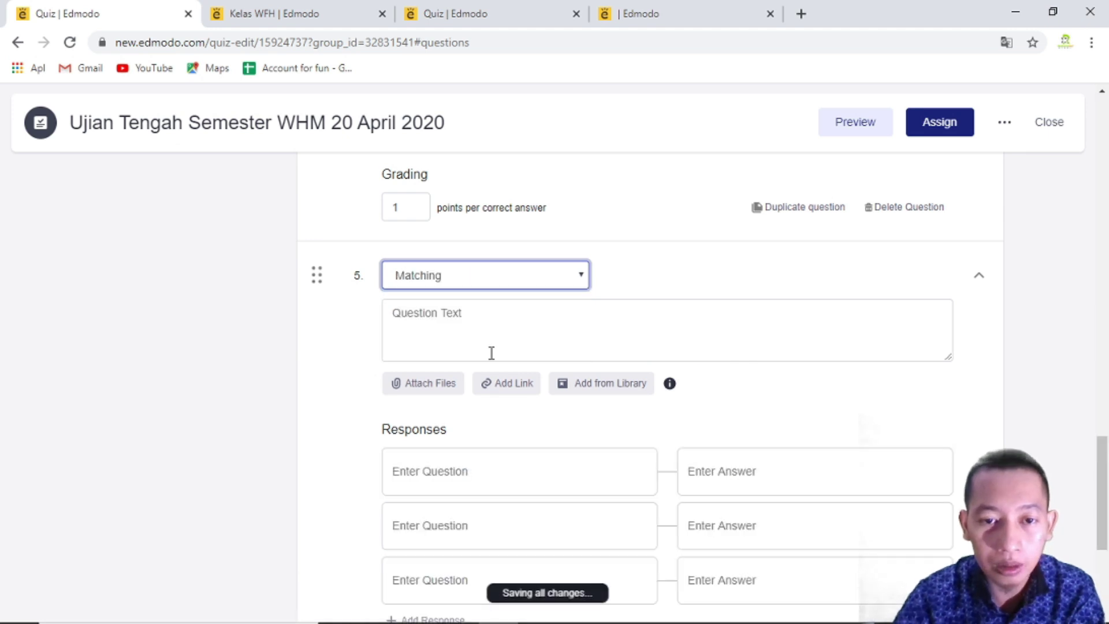
# Enter "Kegiatan pada saat dirumah" as the text of question 5
pyautogui.click(524, 340)
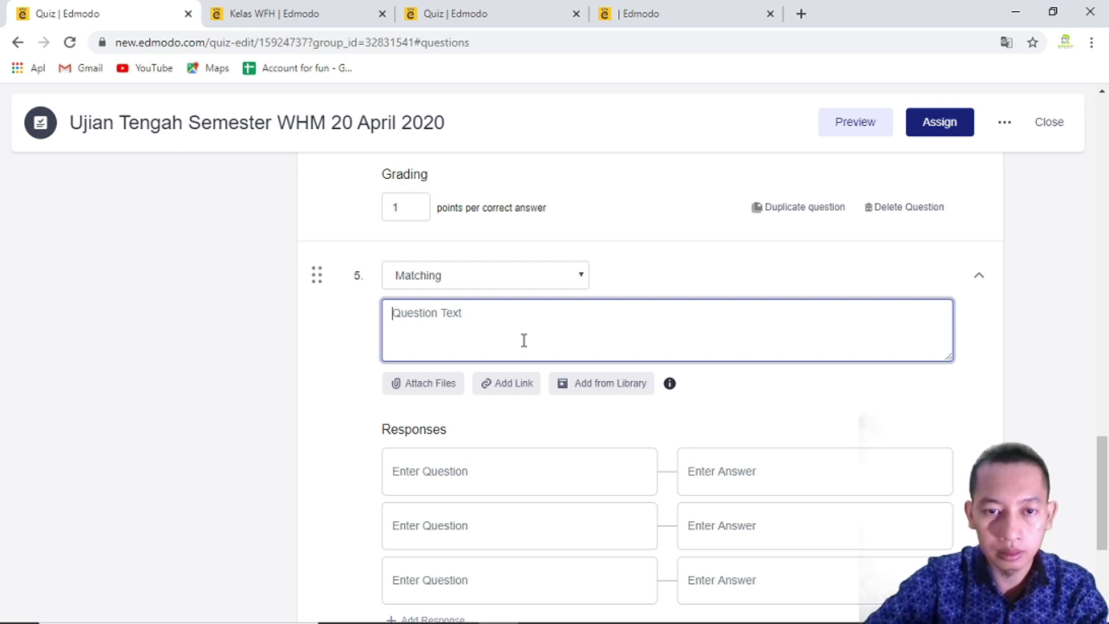
pyautogui.write('Kegiatan ')
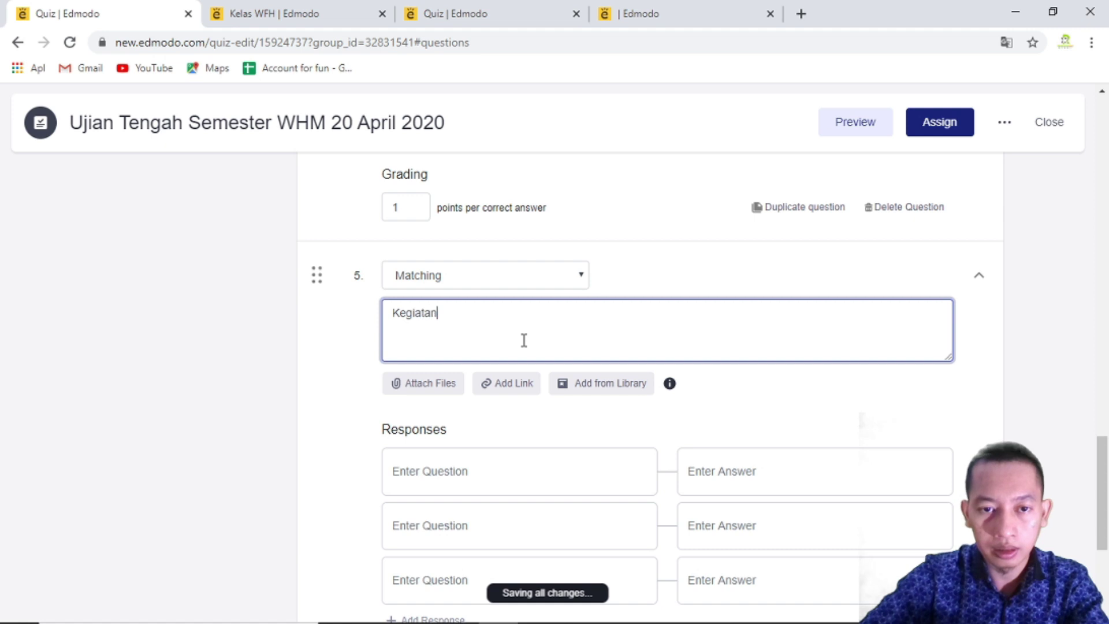
pyautogui.write('padaa s')
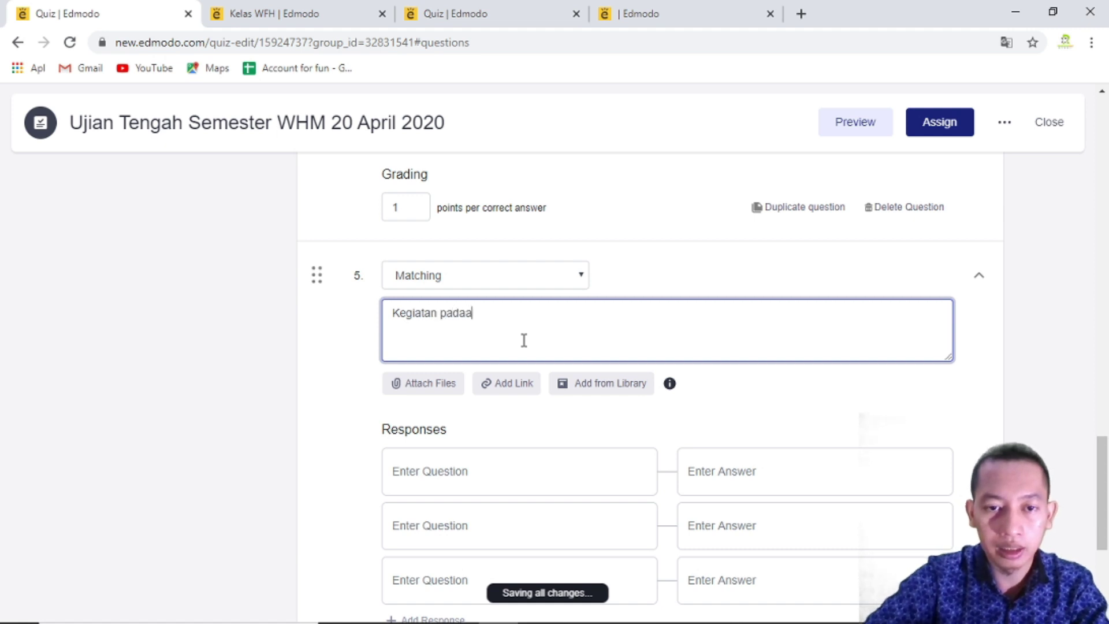
pyautogui.press('BackSpace')
pyautogui.press('BackSpace')
pyautogui.press('BackSpace')
pyautogui.write('saat dirumah')
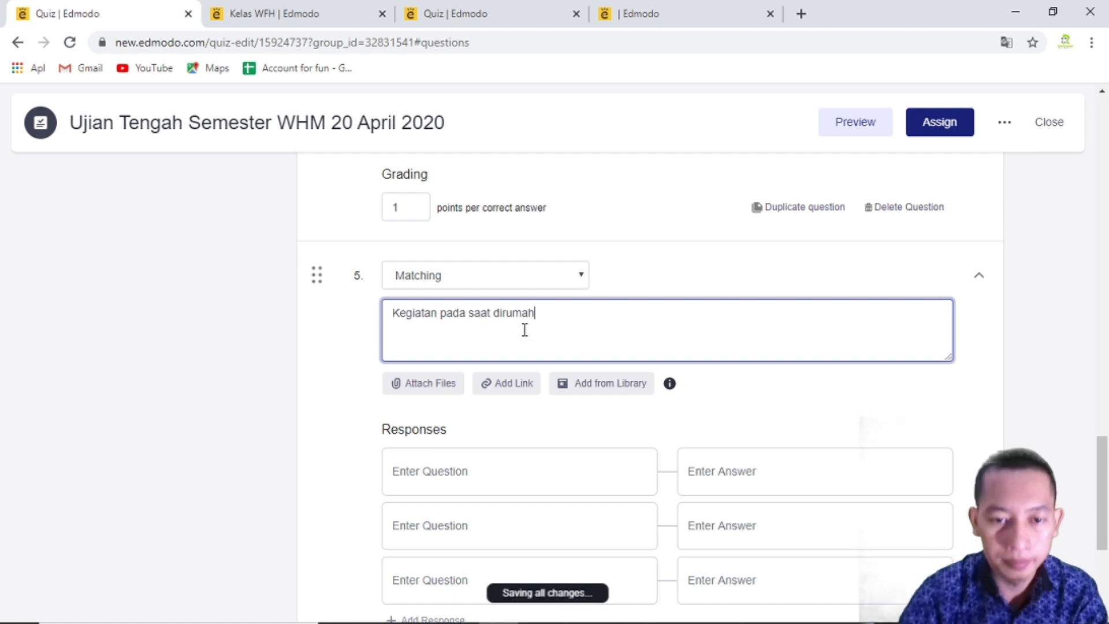
# Enter "Yang harus dilakukan saat dirumah" as the first matching prompt of question 5
pyautogui.scroll(-3, 525, 330)
pyautogui.click(524, 330)
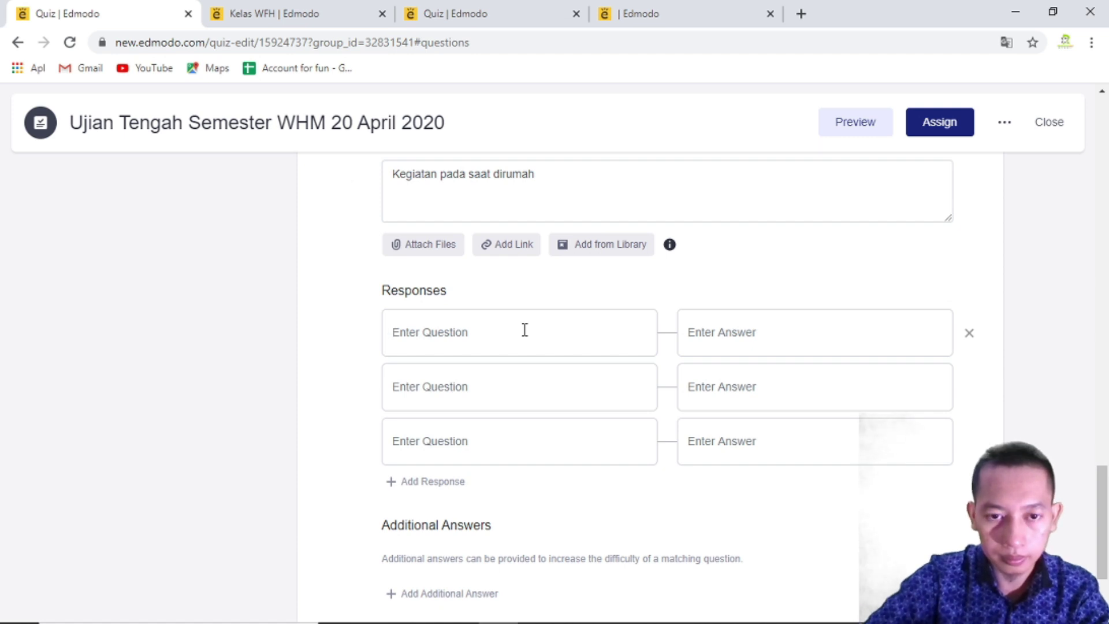
pyautogui.write('Yang ')
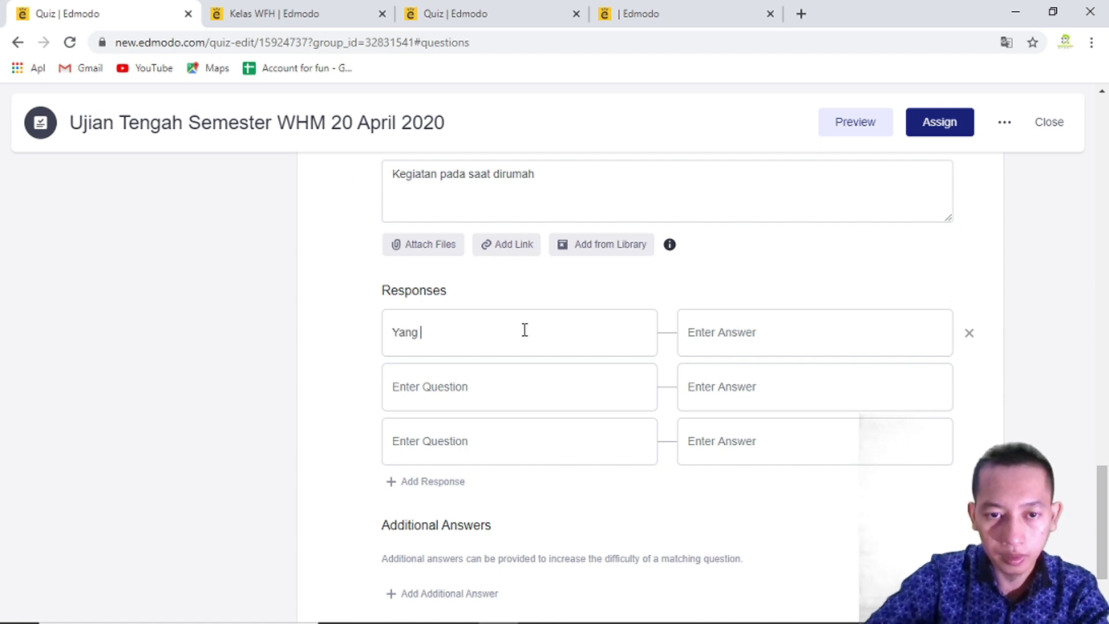
pyautogui.write('harus dilaku')
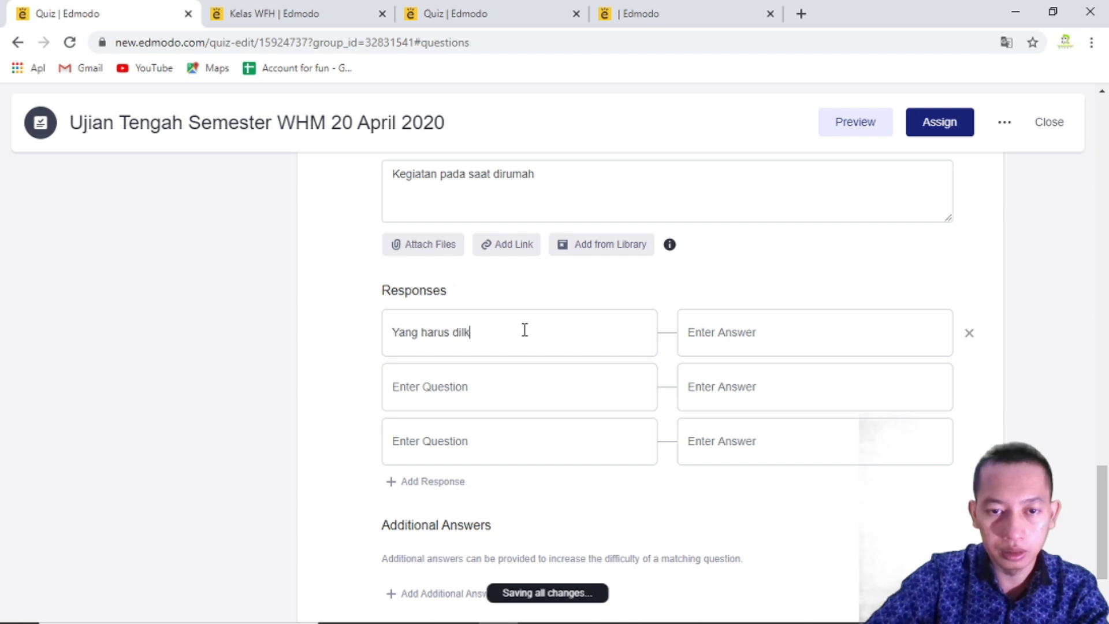
pyautogui.write('kan sa')
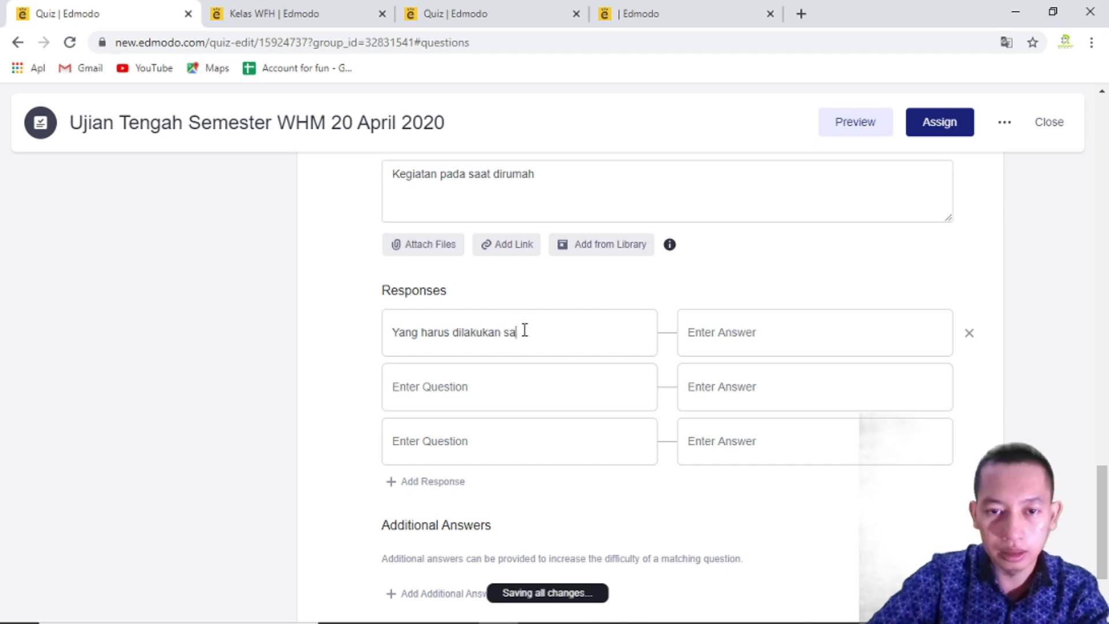
pyautogui.write('at dirumah')
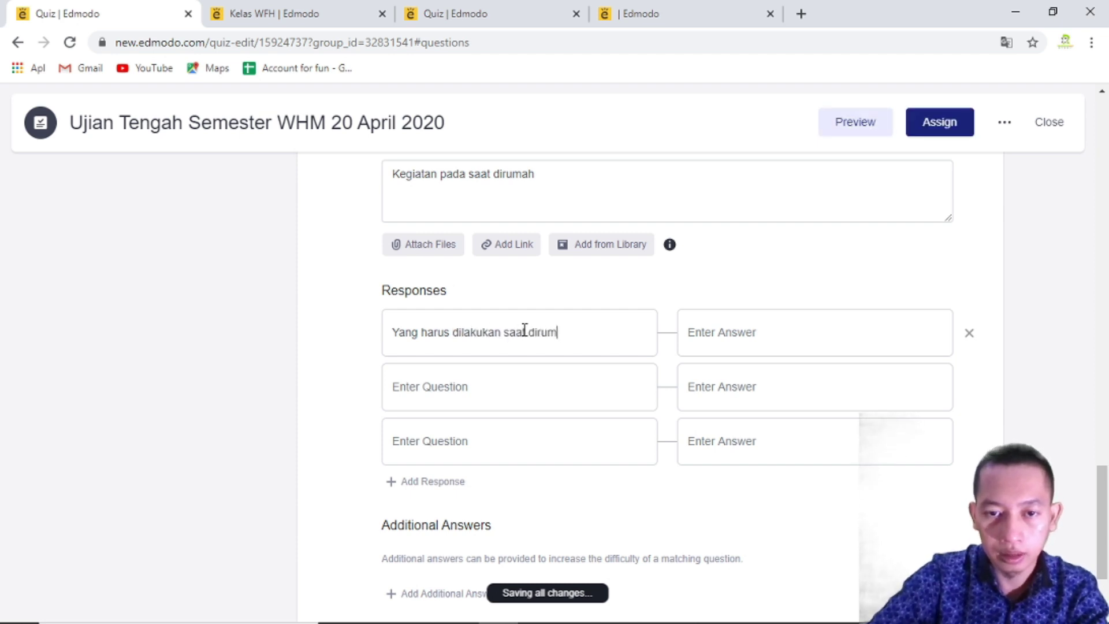
# Enter "Yang harus dipakai pada saat ke luar rumah" as the second matching prompt of question 5
pyautogui.click(486, 382)
pyautogui.write('Y')
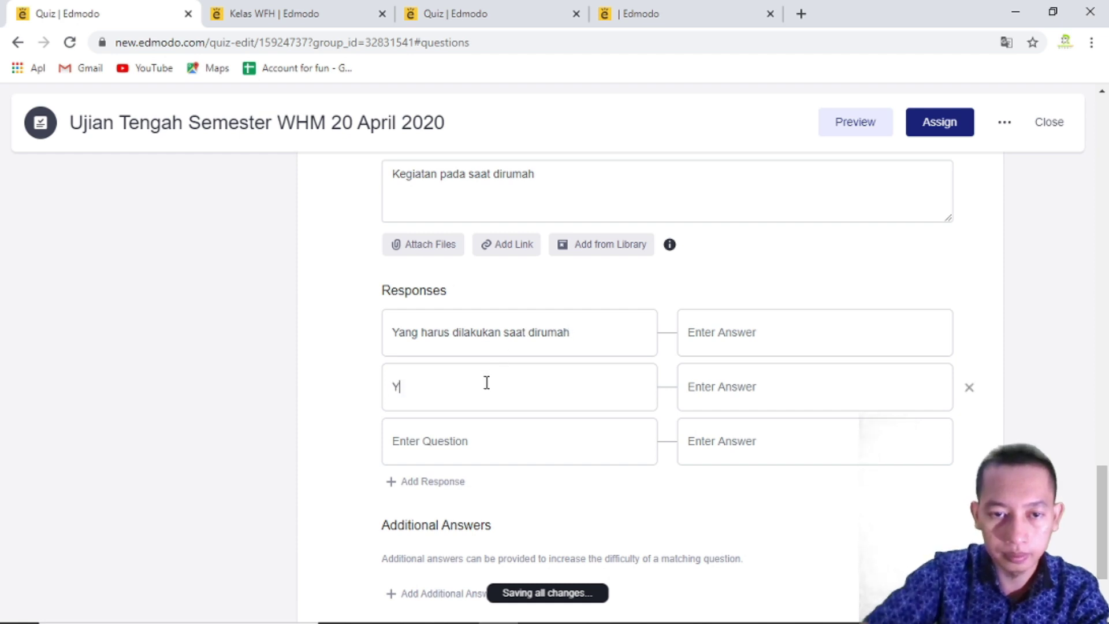
pyautogui.write('ang harus di')
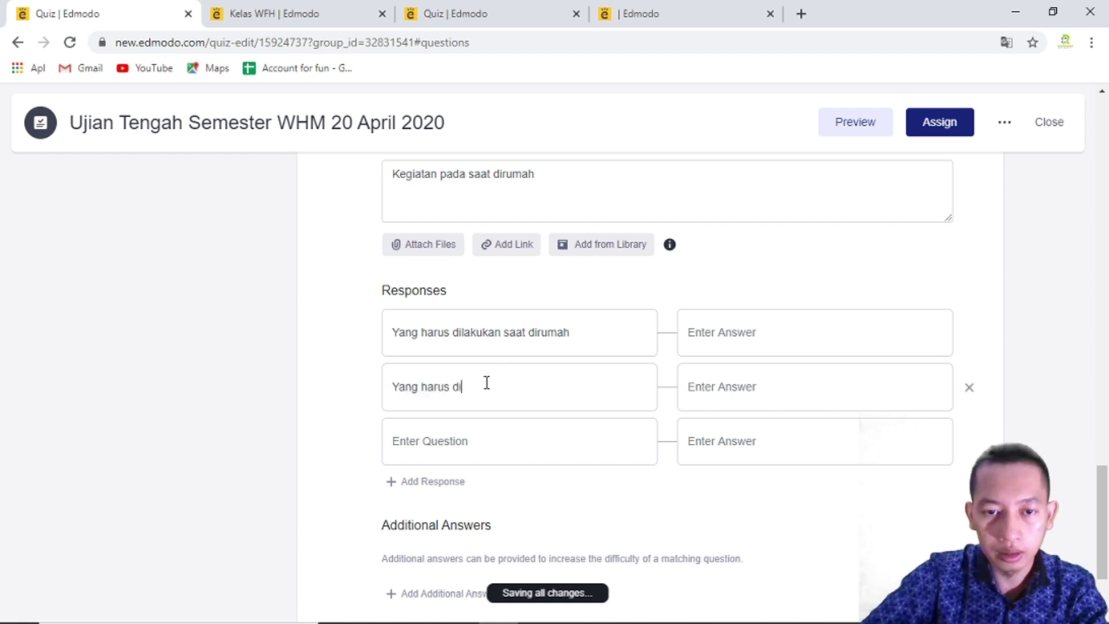
pyautogui.write('pakai')
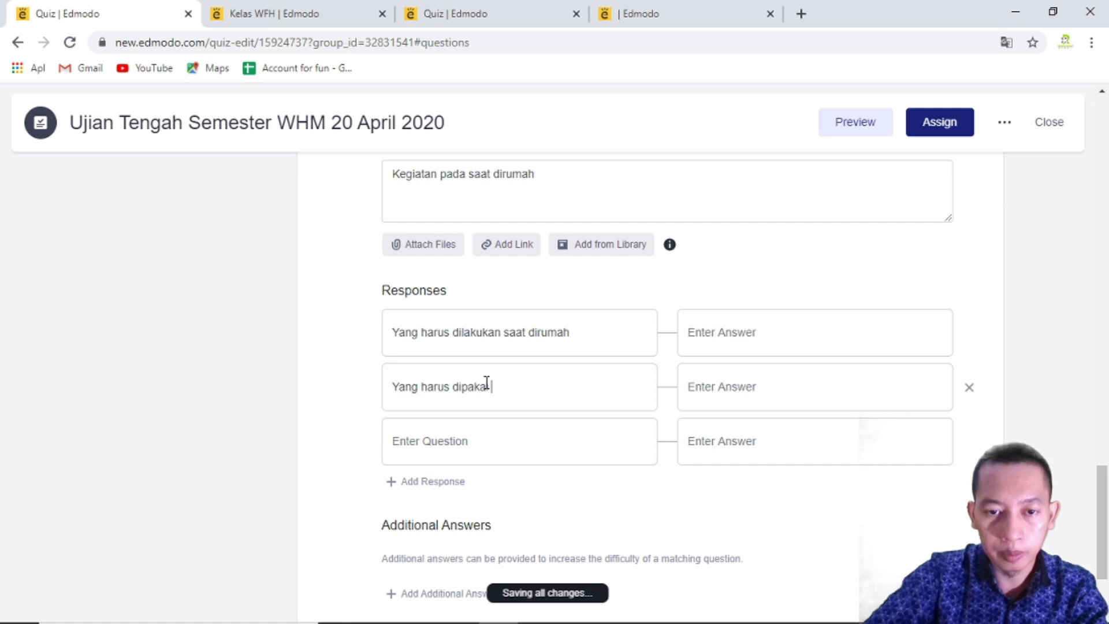
pyautogui.write(' pada saat ')
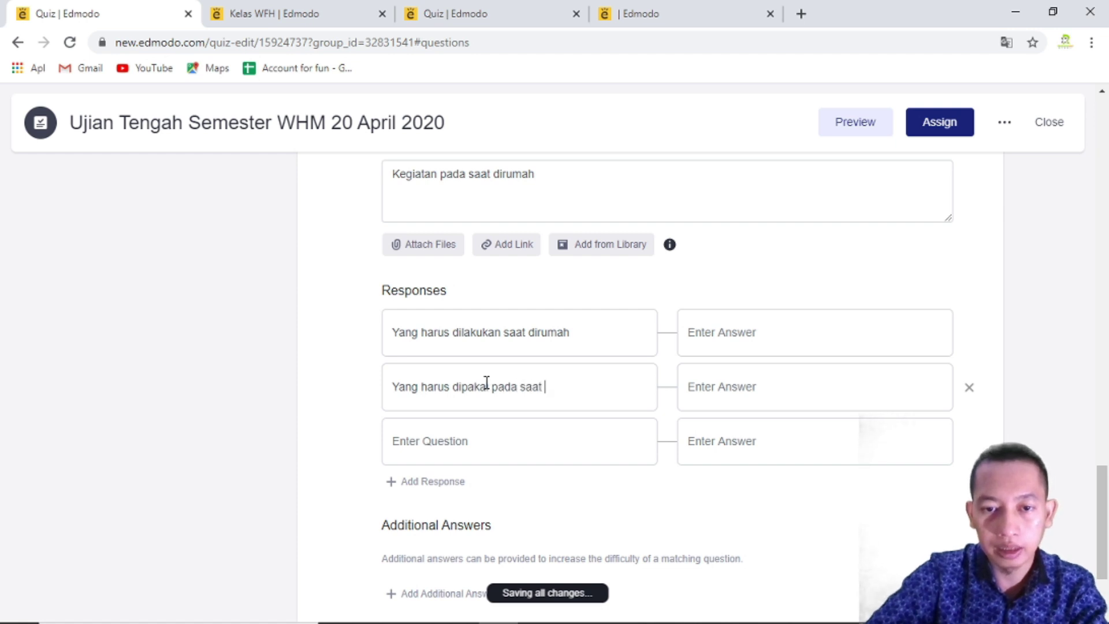
pyautogui.write('ke luar rumah')
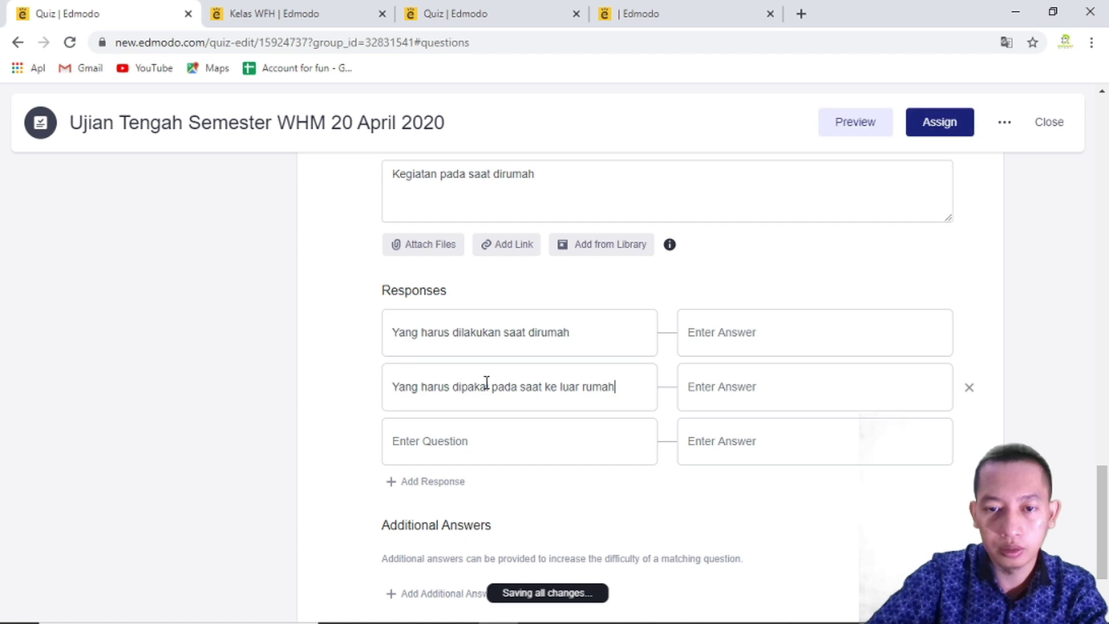
# Enter "Yang harus dilakukan pada saat masuk ke rumah" as the third matching prompt of question 5
pyautogui.press('Tab')
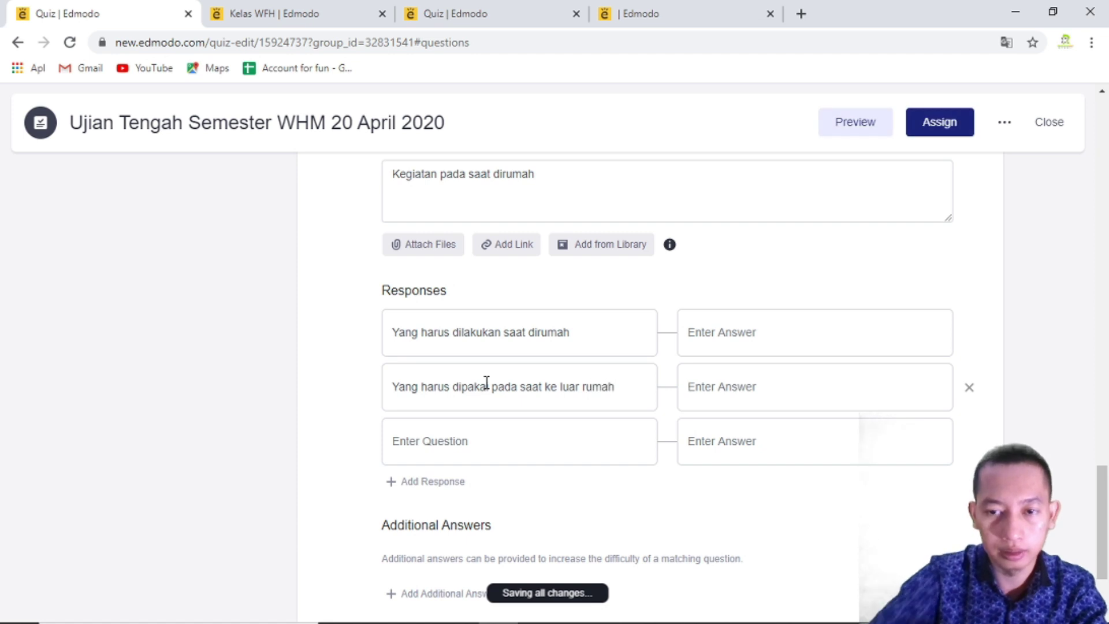
pyautogui.write('Yang harus')
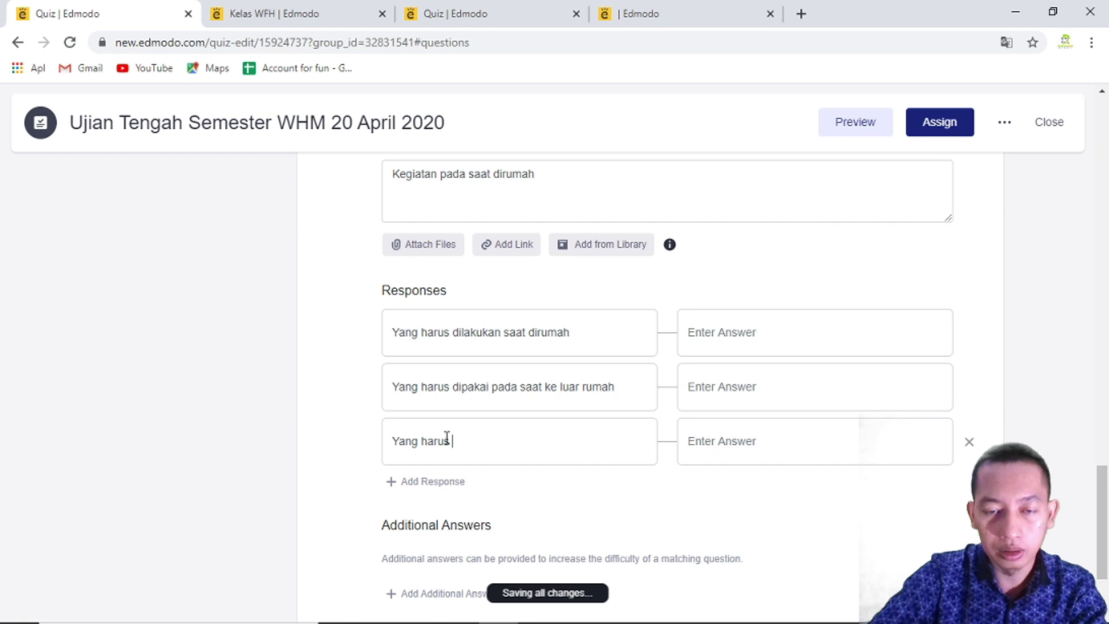
pyautogui.write(' dilakukan padaa')
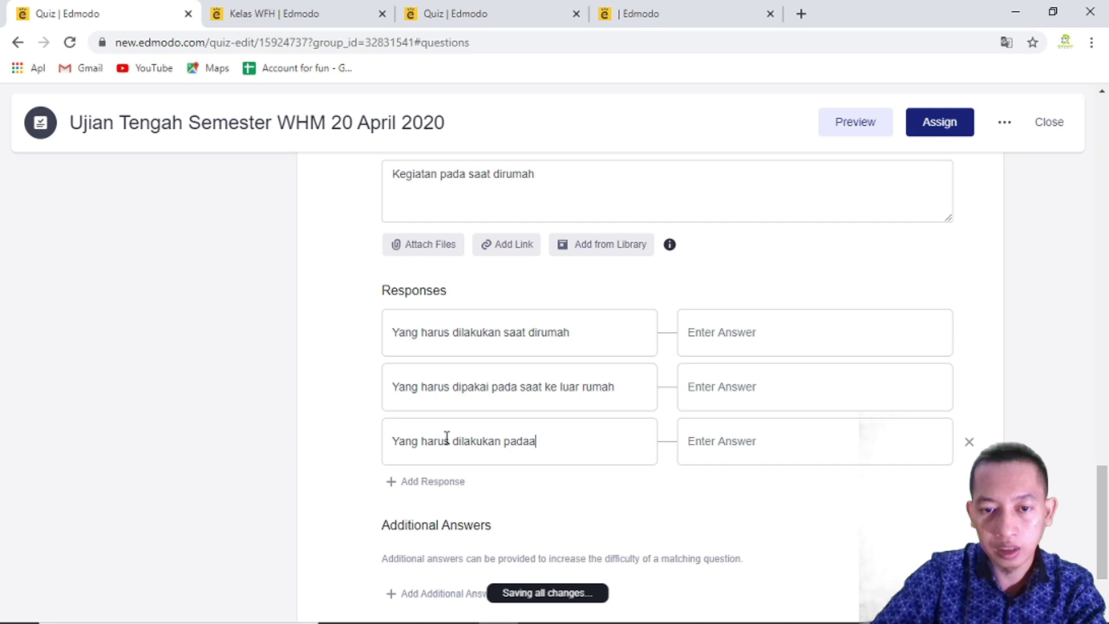
pyautogui.press('BackSpace')
pyautogui.write('saa')
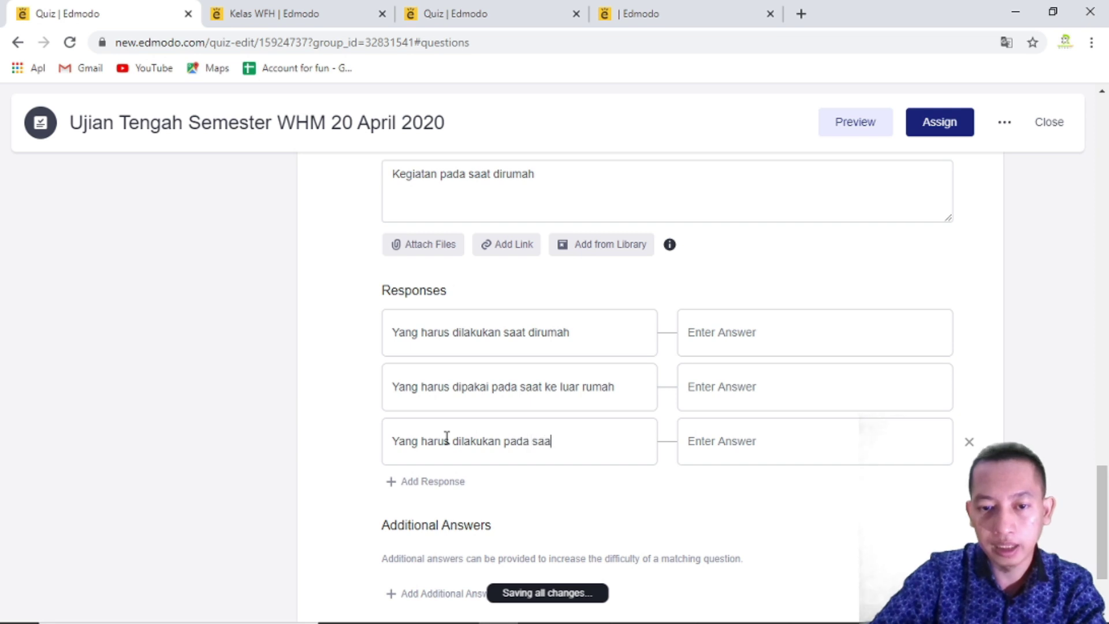
pyautogui.write('t masuk ker')
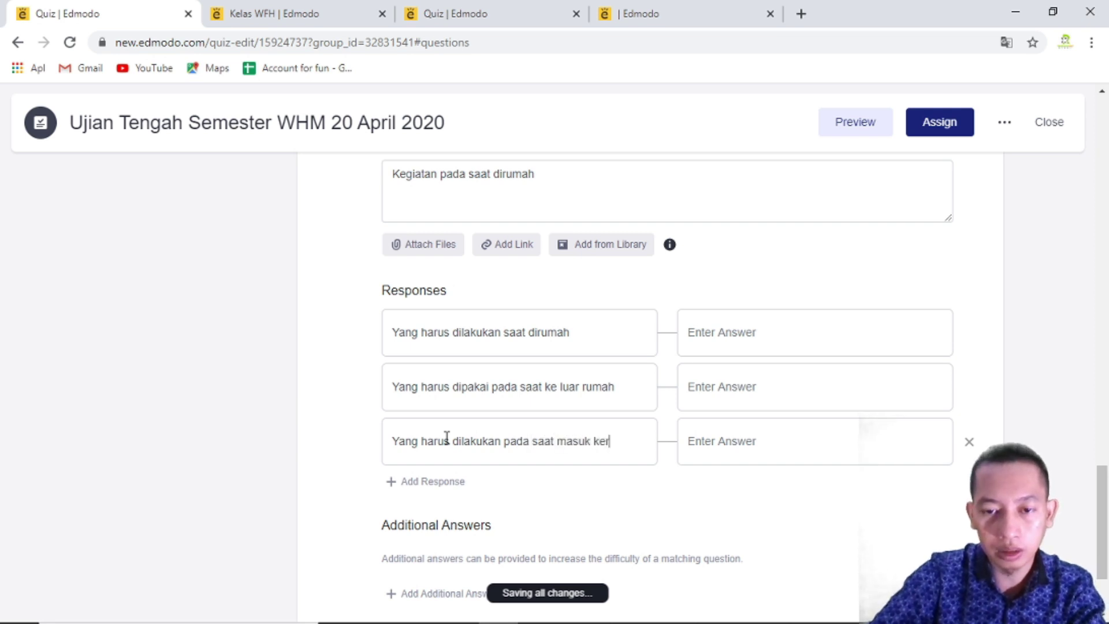
pyautogui.press('BackSpace')
pyautogui.write(' rumah')
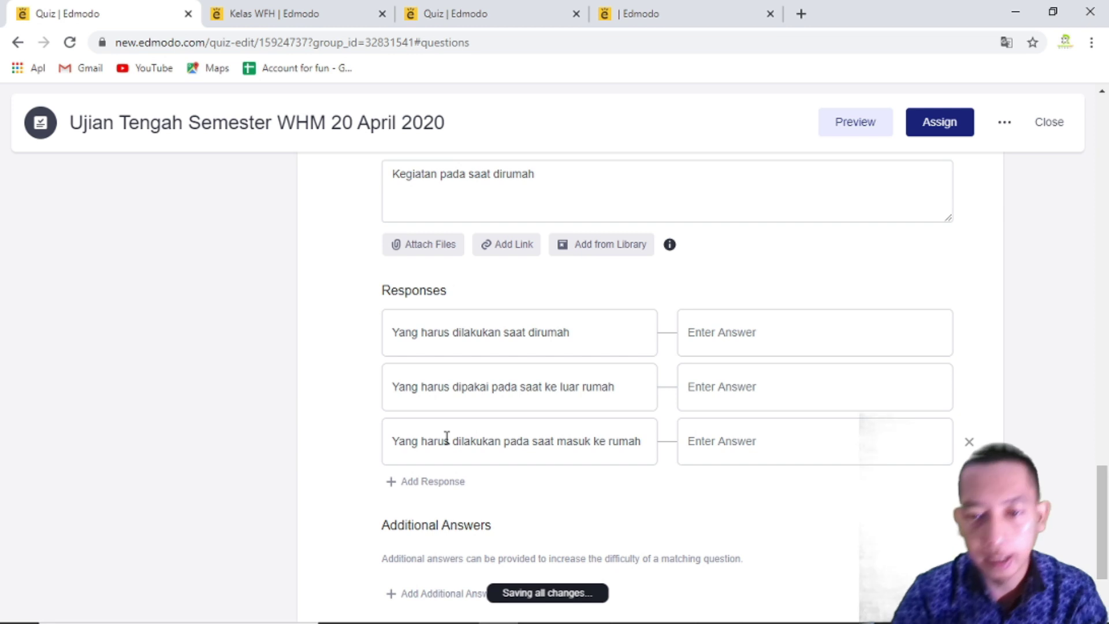
# Fill in the matching answers of question 5 in order with "berkarya", "masker" and "cuci tangan"
pyautogui.click(745, 332)
pyautogui.write('be')
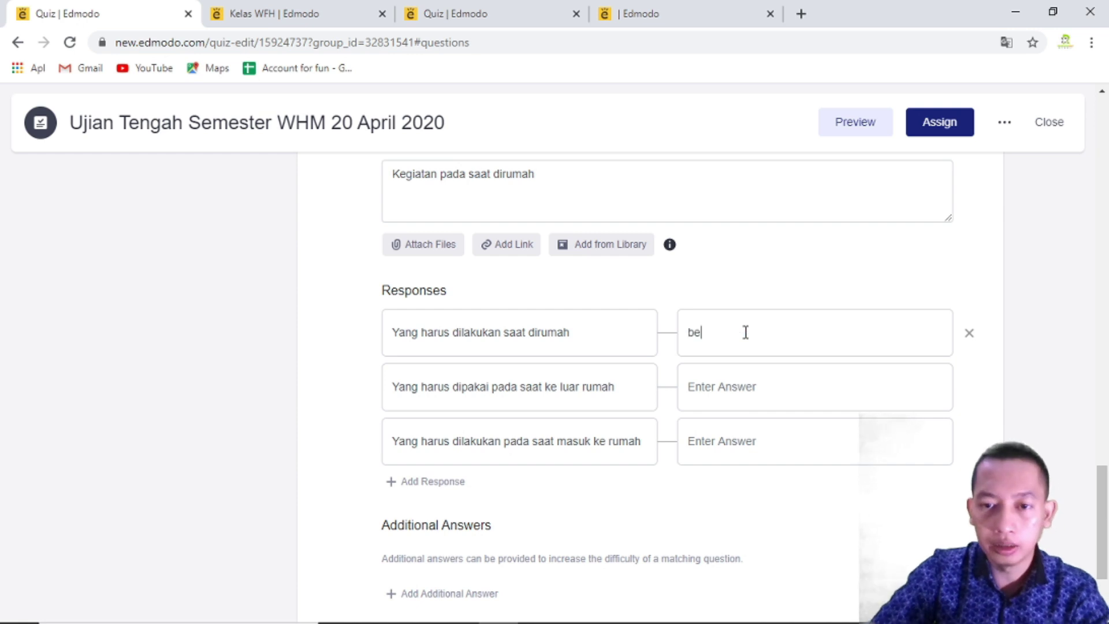
pyautogui.write('rkarya')
pyautogui.press('Tab')
pyautogui.click(709, 386)
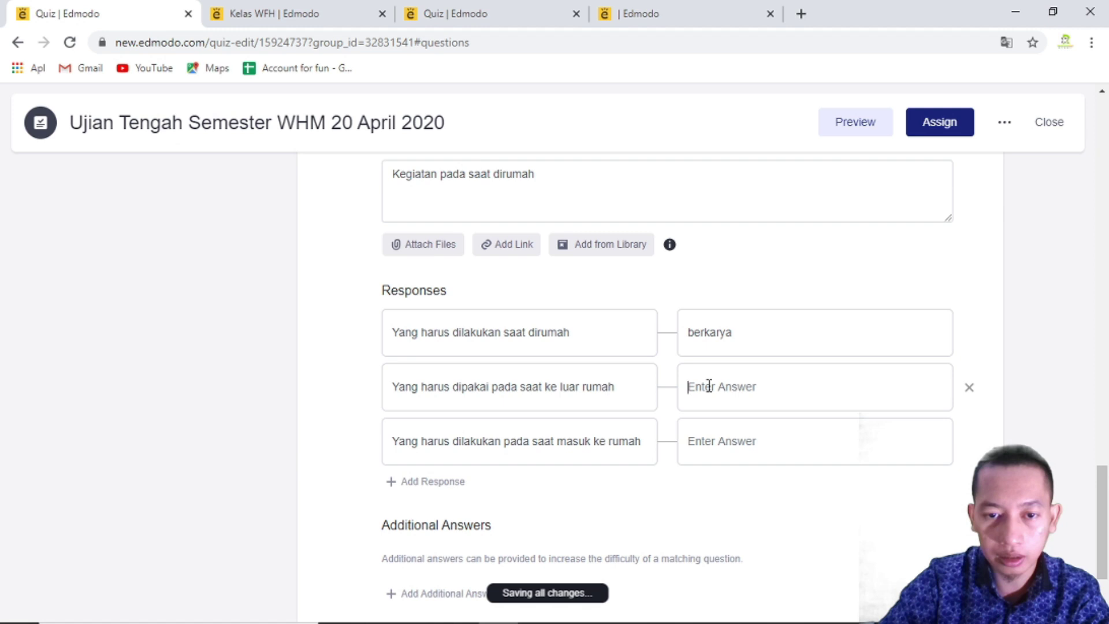
pyautogui.write('masker')
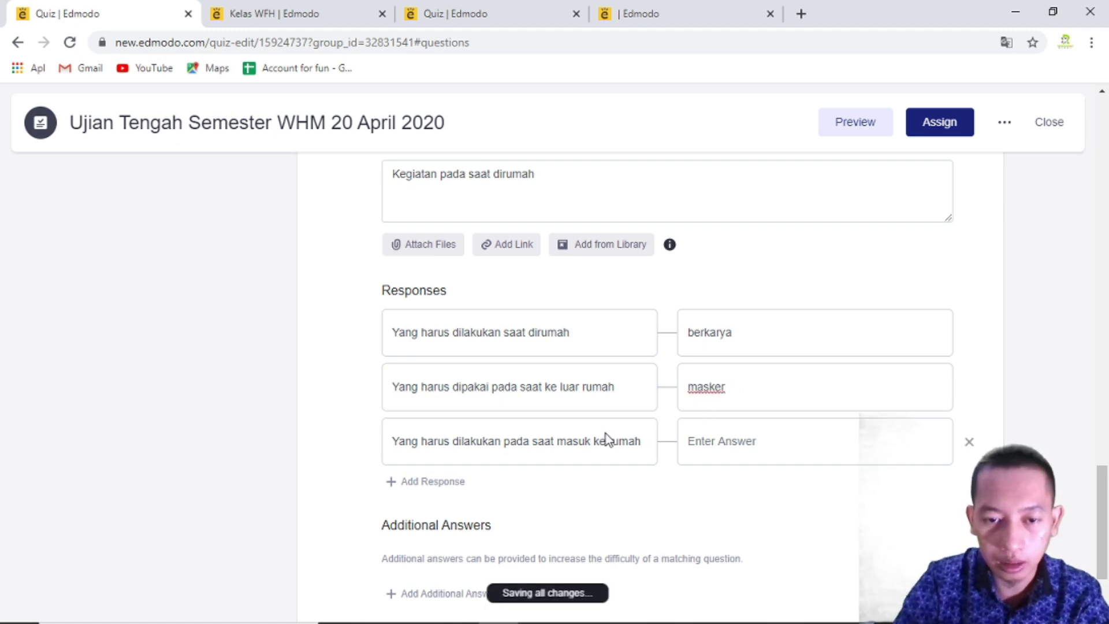
pyautogui.click(701, 441)
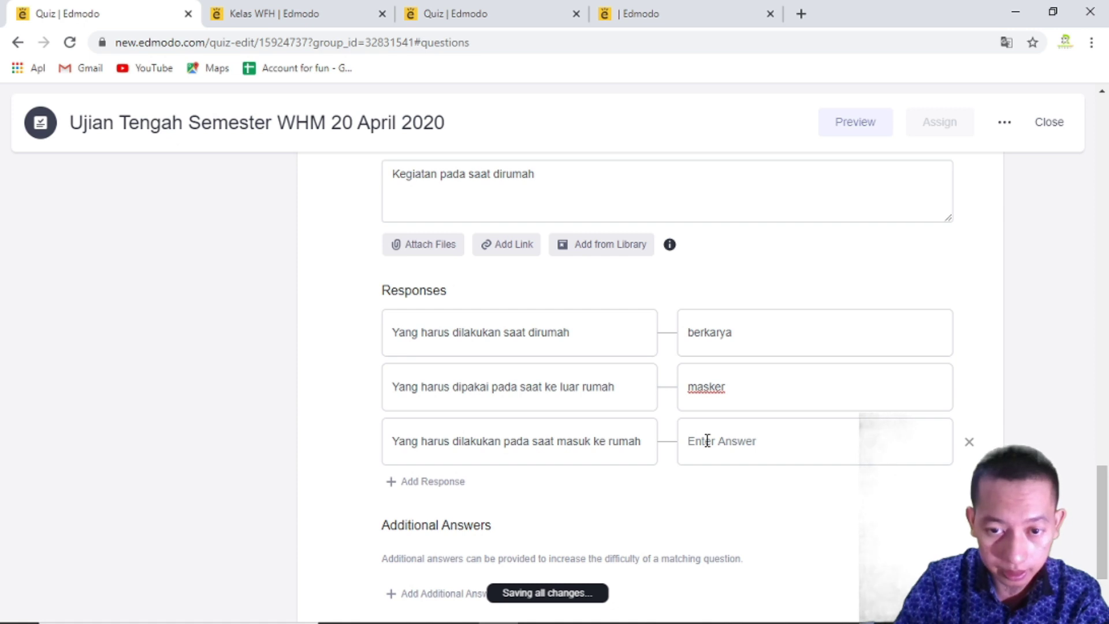
pyautogui.write('cuci tangan')
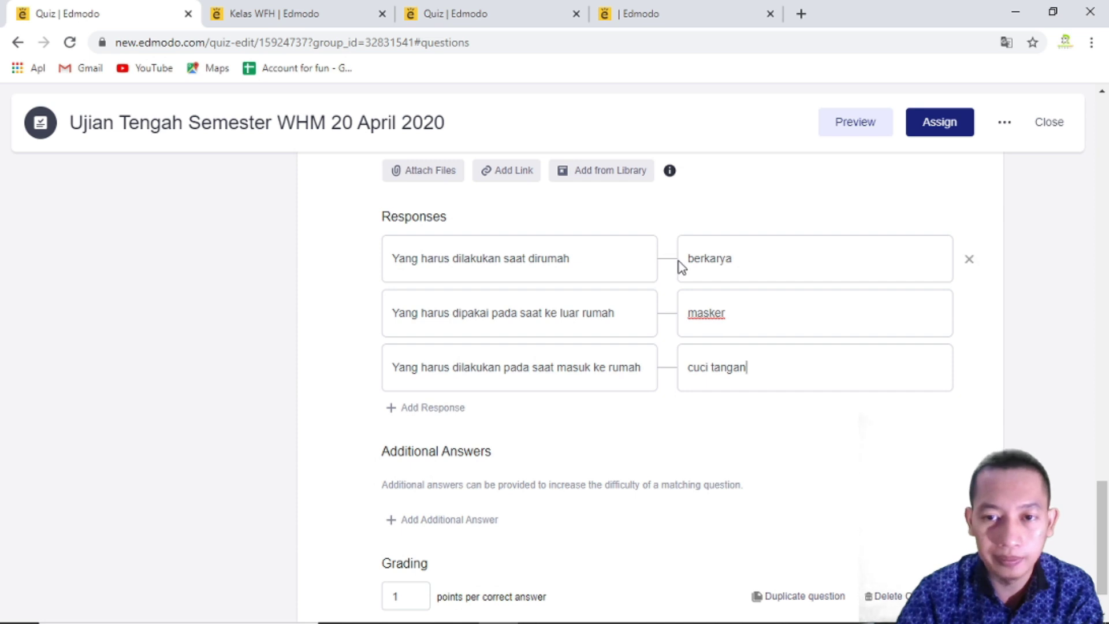
# Add a fourth, empty response pair to question 5 and delete it again
pyautogui.scroll(1, 698, 292)
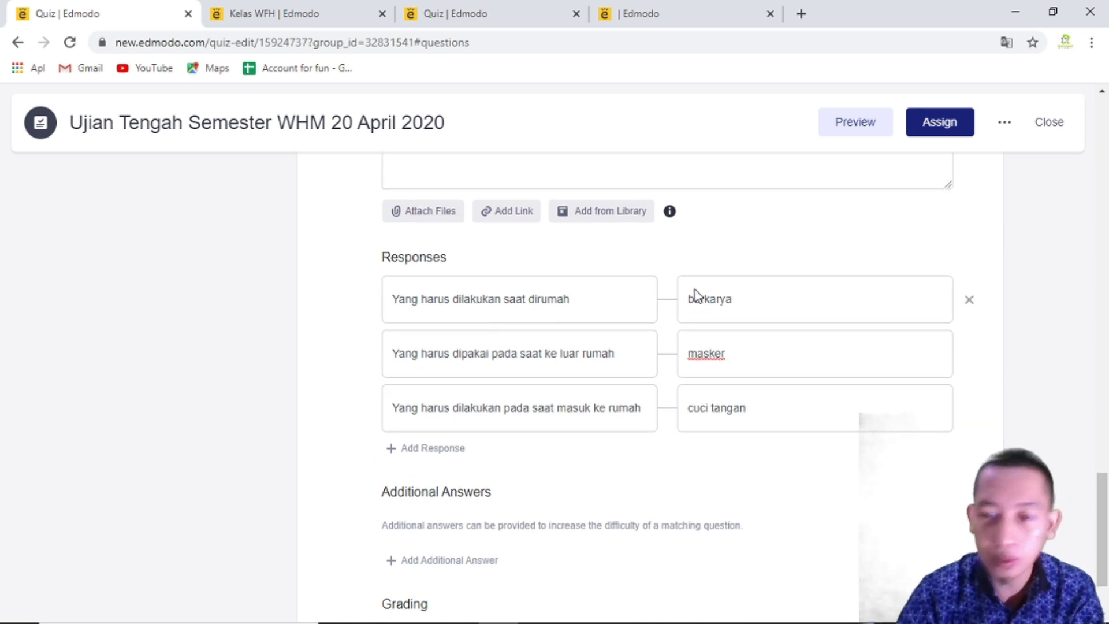
pyautogui.scroll(2, 695, 294)
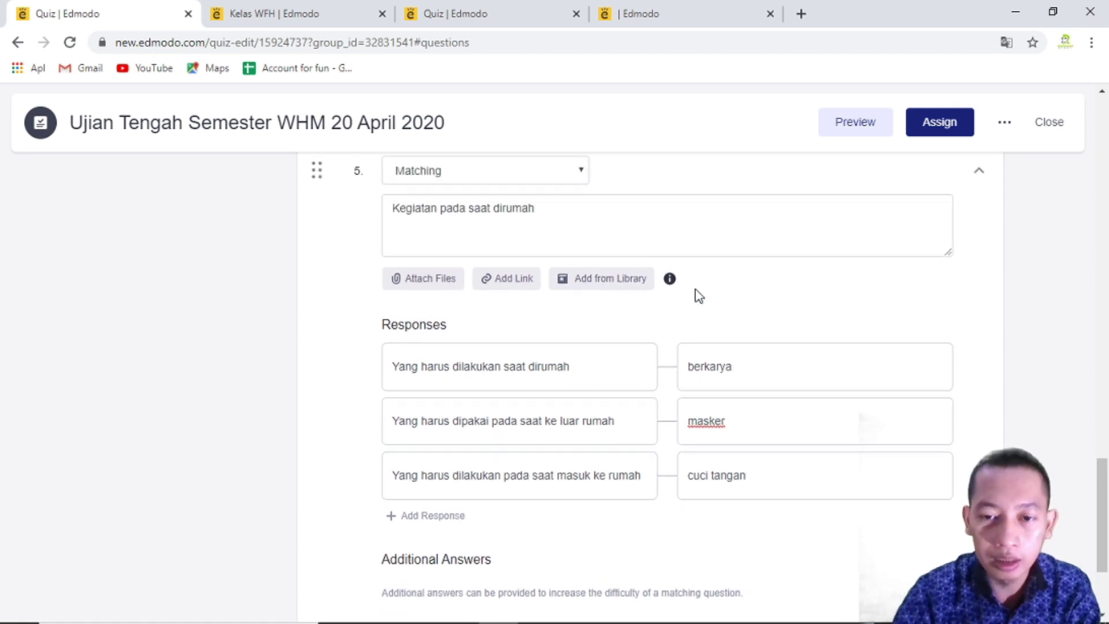
pyautogui.click(715, 517)
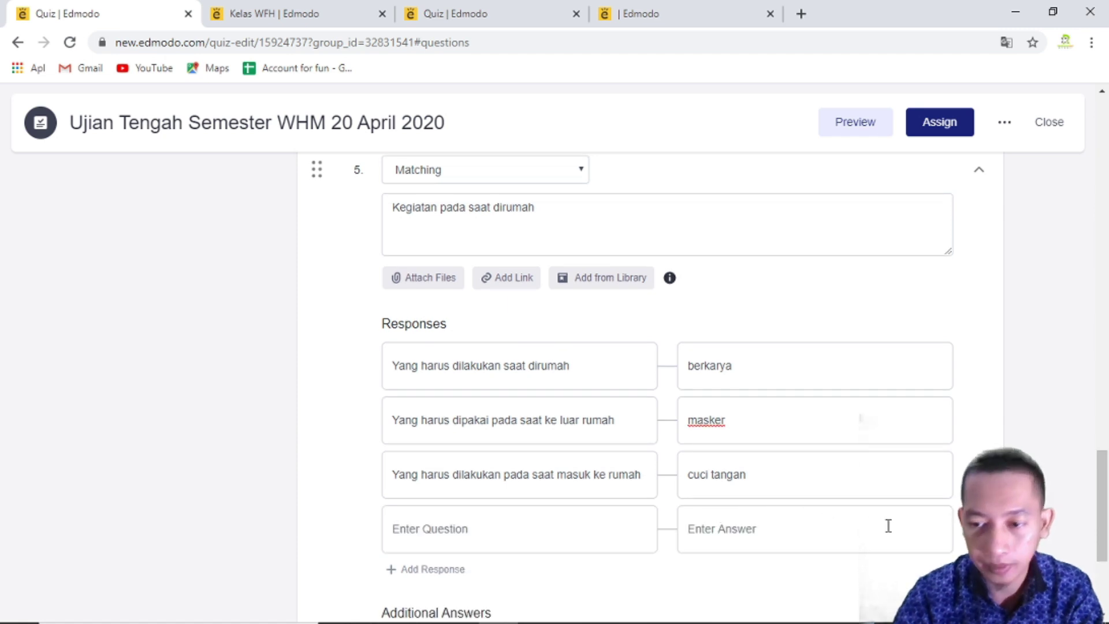
pyautogui.click(969, 529)
# Add a sixth question to the quiz and make it a Multiple Answer question
pyautogui.scroll(-3, 969, 529)
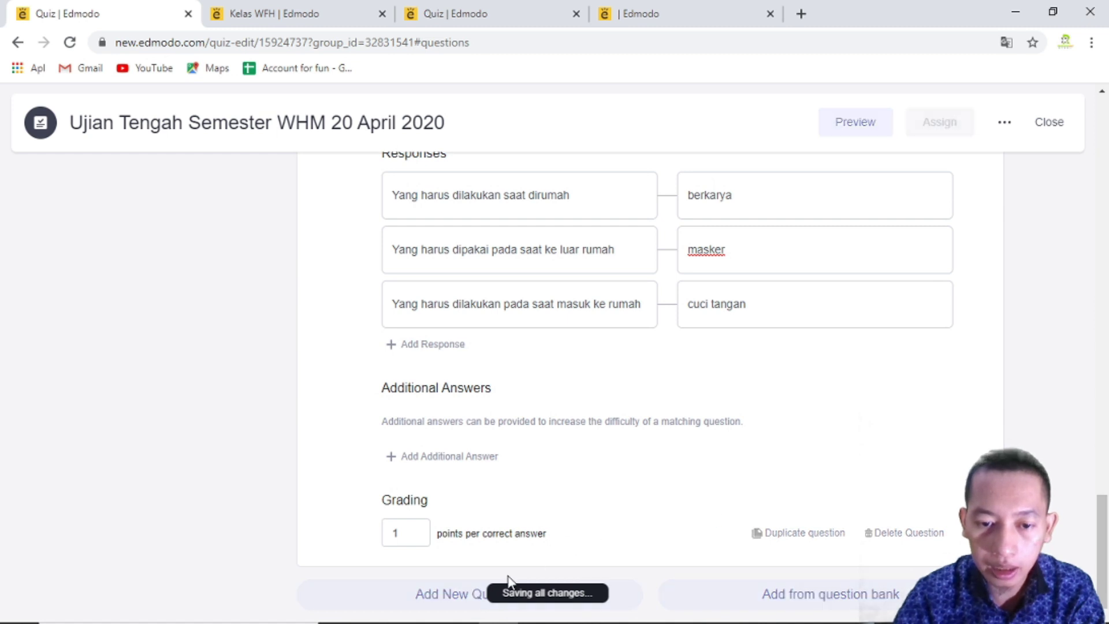
pyautogui.click(484, 605)
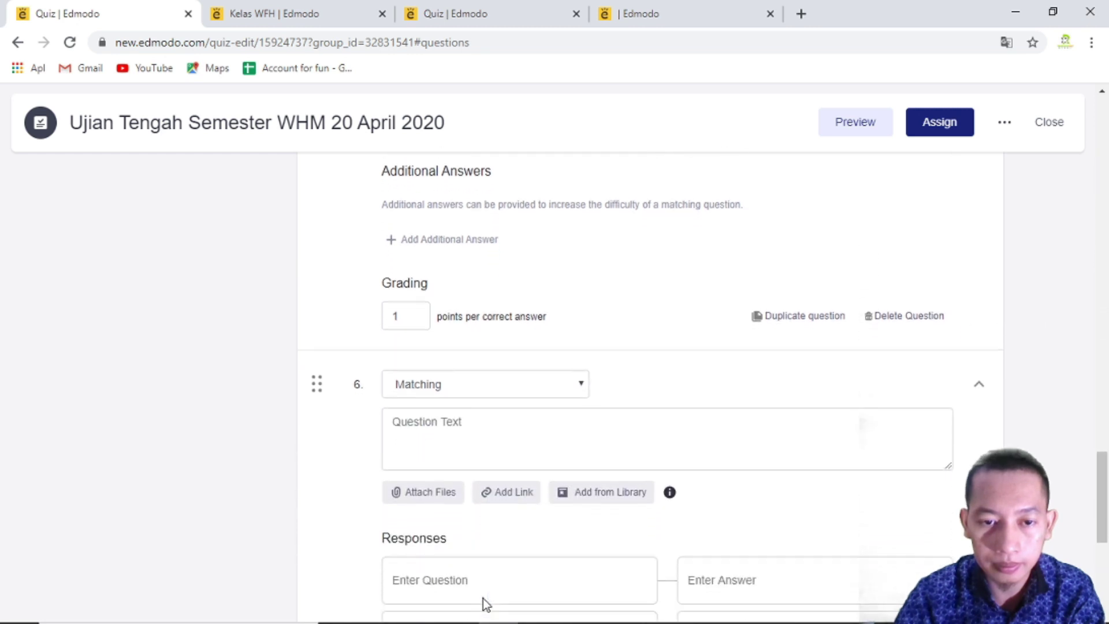
pyautogui.click(528, 375)
pyautogui.click(527, 376)
pyautogui.scroll(-3, 528, 376)
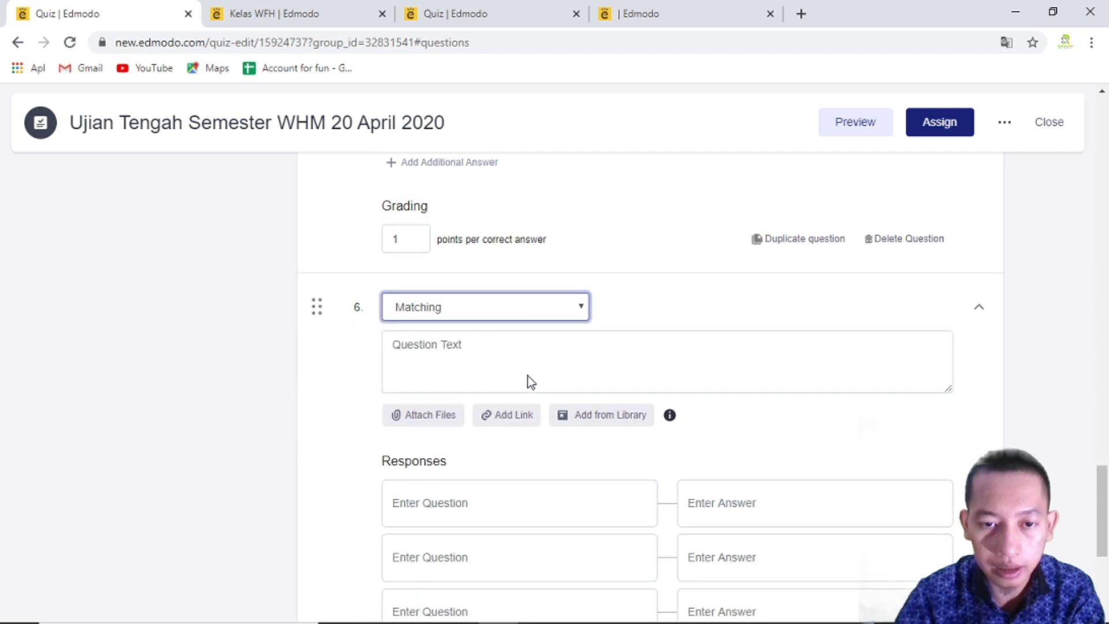
pyautogui.click(536, 227)
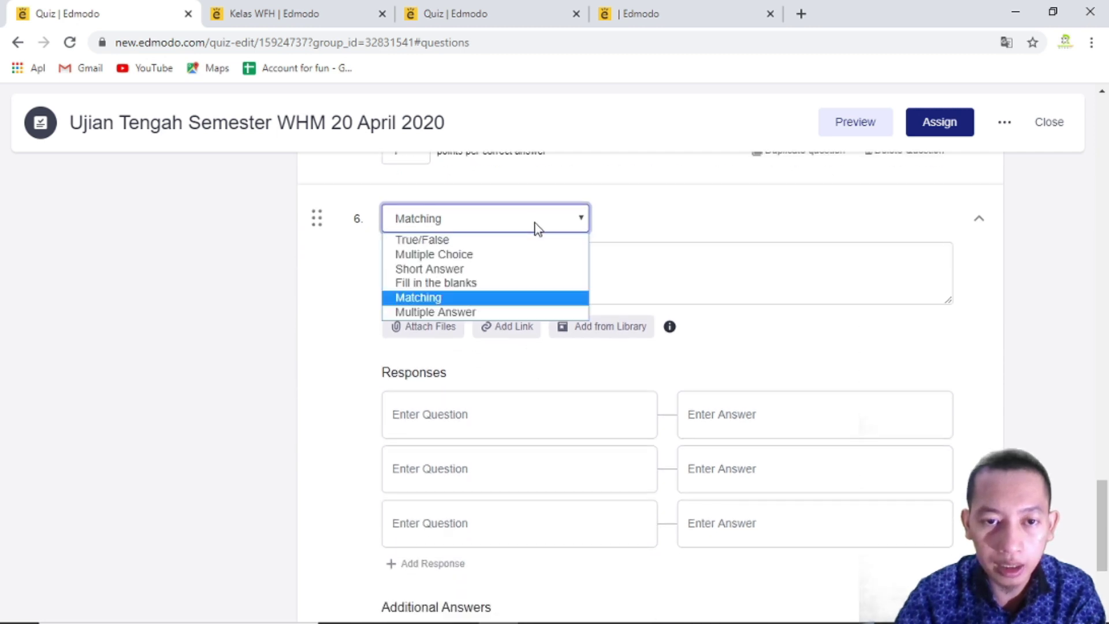
pyautogui.click(492, 312)
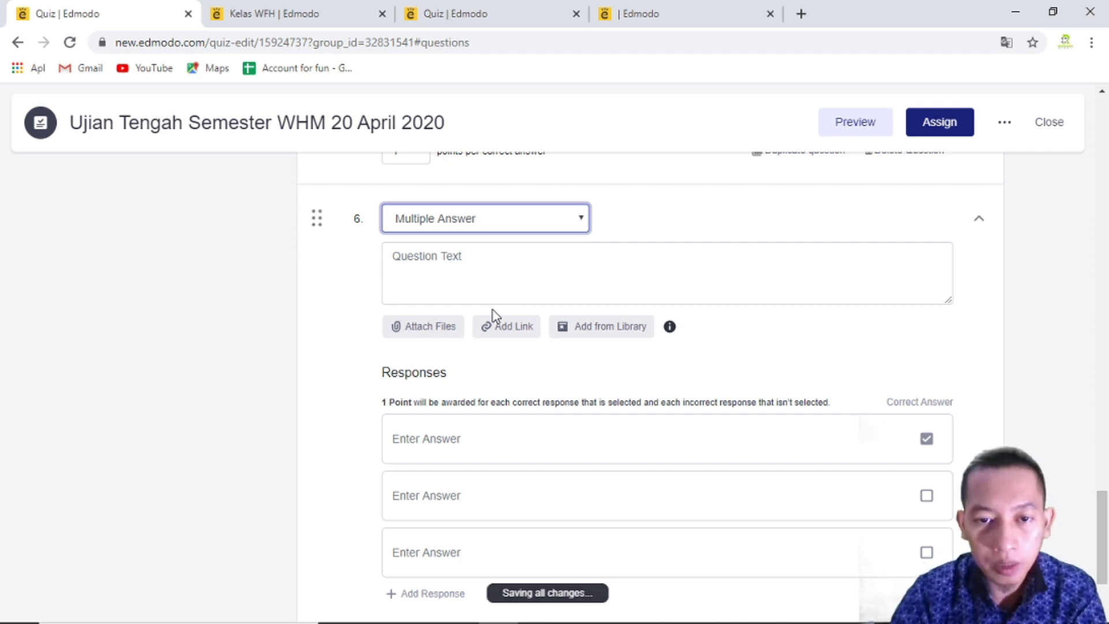
# Enter "Yang harus dilakukan pada saat dirumah" as the text of question 6
pyautogui.click(510, 280)
pyautogui.write('Ya')
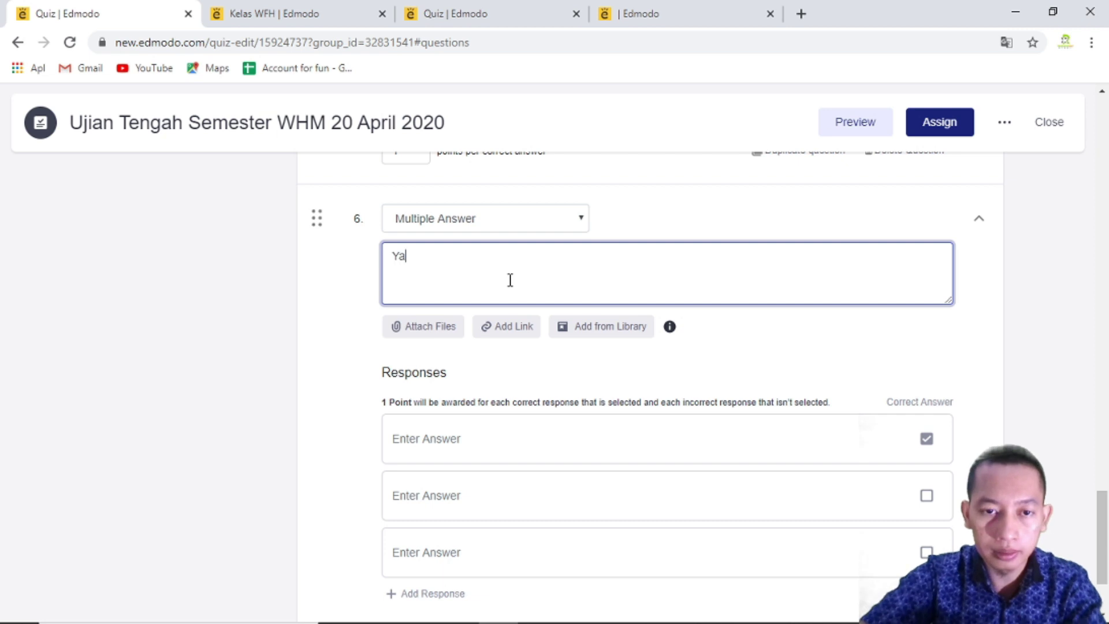
pyautogui.write('ng harus dilakukan pada saat dirumah')
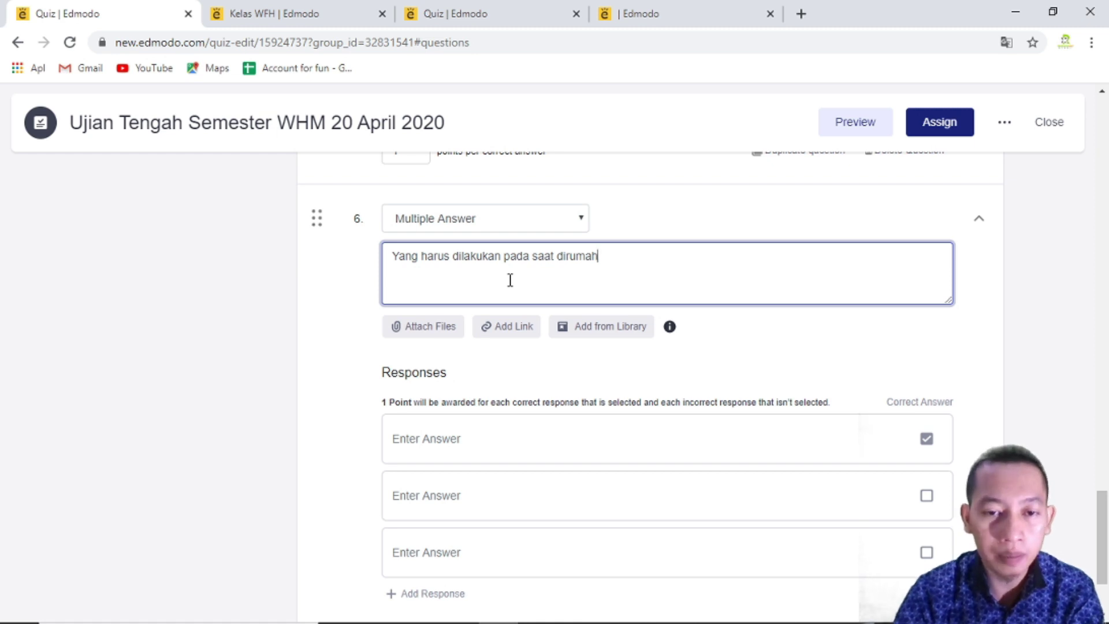
# Mark the second response of question 6 as correct, leave the third unmarked, and add a fourth response
pyautogui.scroll(-2, 510, 280)
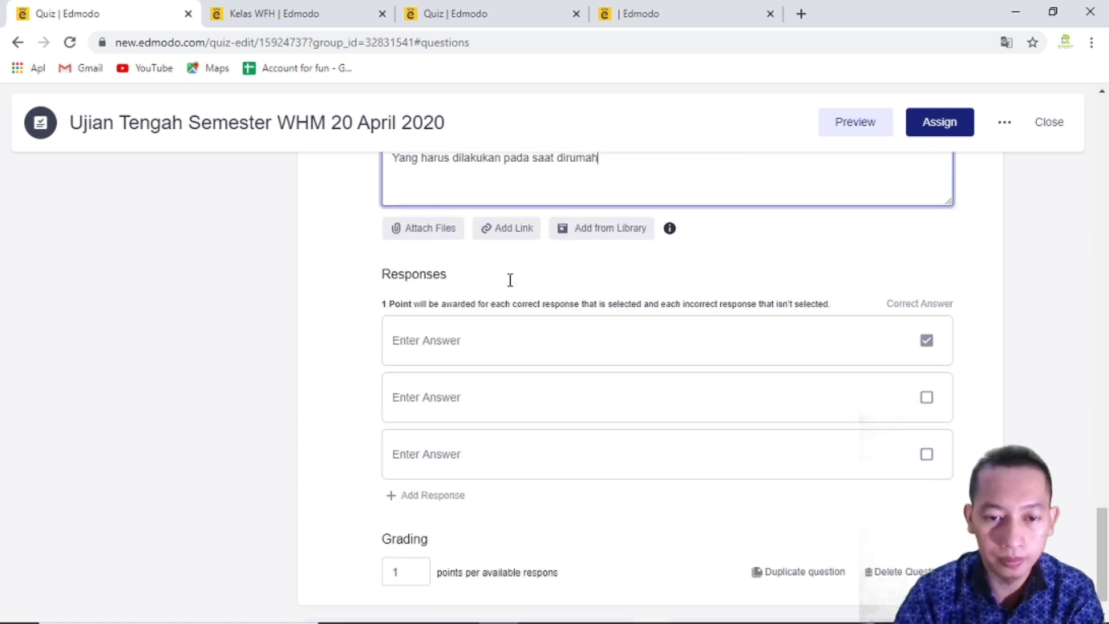
pyautogui.click(927, 389)
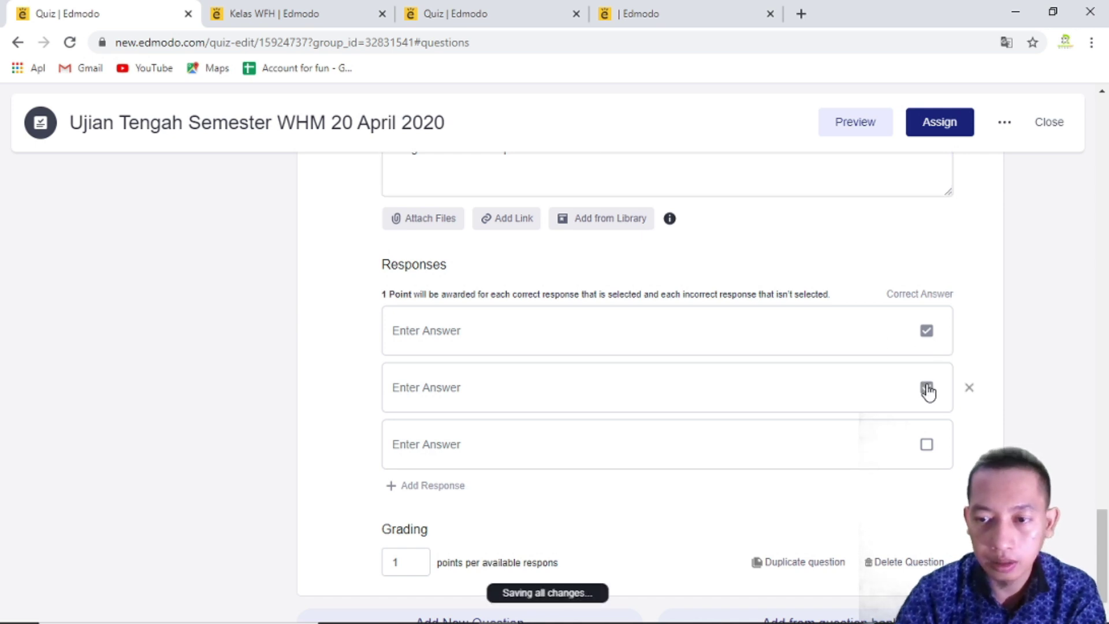
pyautogui.click(927, 445)
pyautogui.scroll(-1, 929, 439)
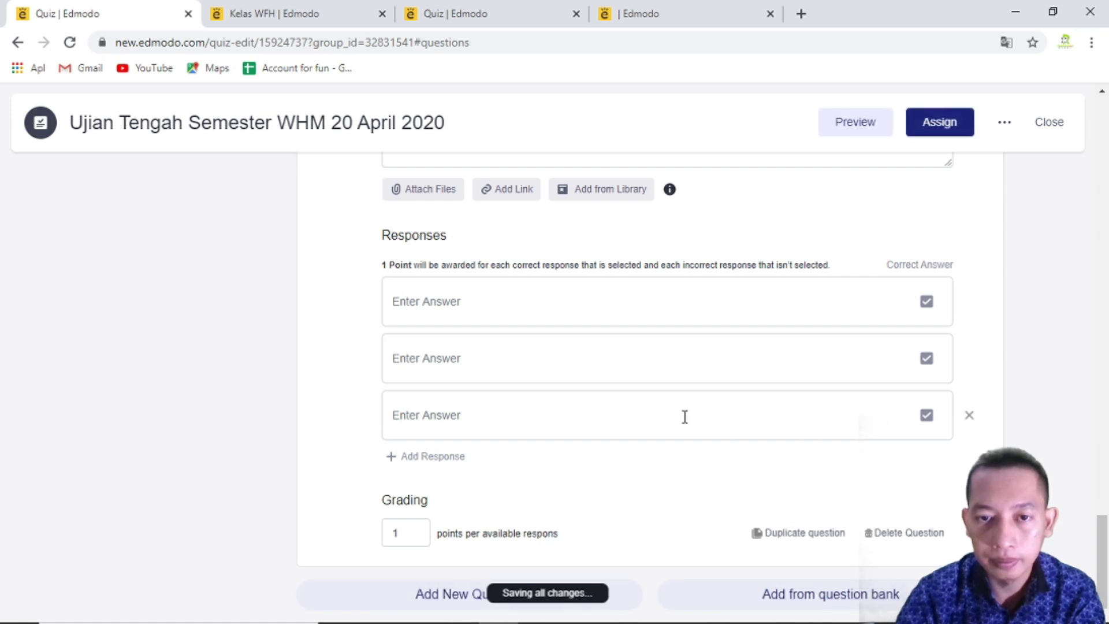
pyautogui.click(926, 416)
pyautogui.click(445, 458)
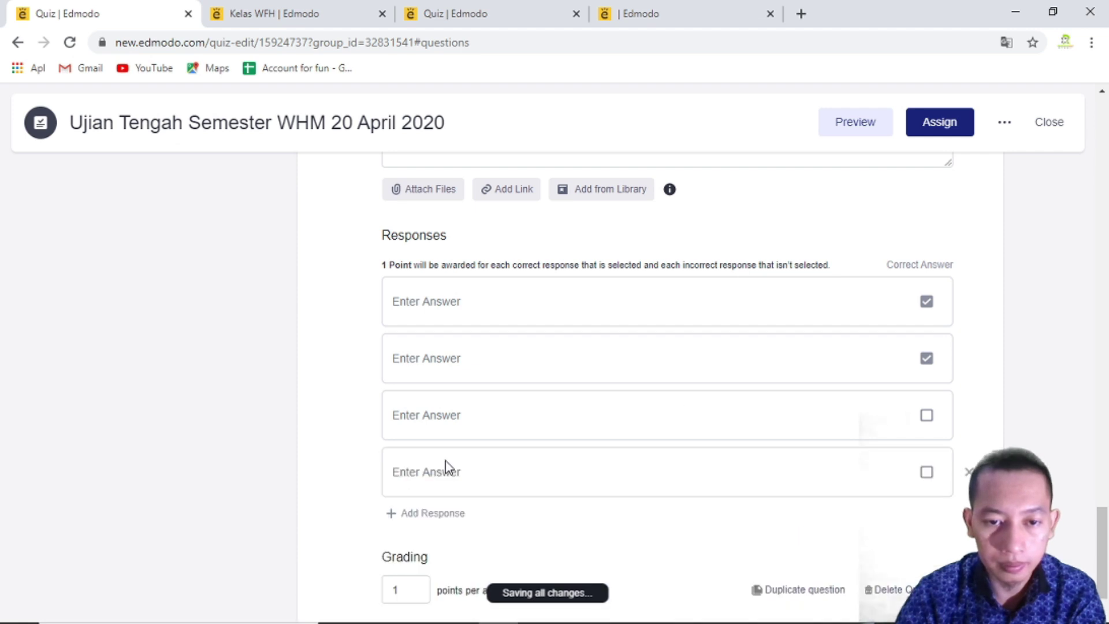
# Fill in the four responses of question 6 as "berkarya", "bekerja", "keluar rumah" and "tiduran"
pyautogui.click(427, 295)
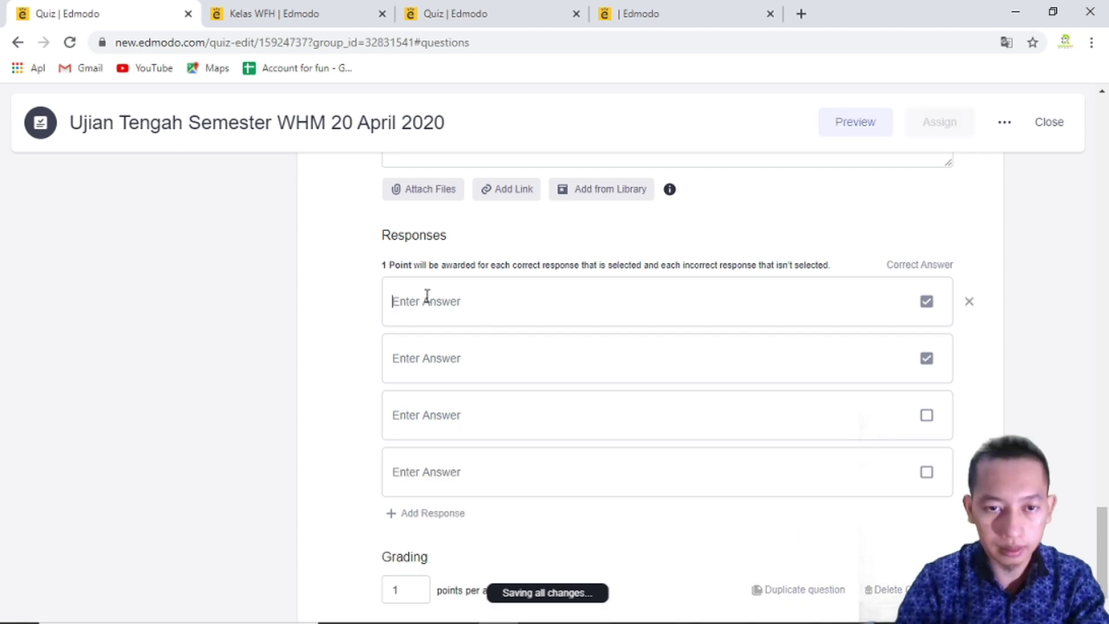
pyautogui.write('berkarya')
pyautogui.press('Tab')
pyautogui.write('beke')
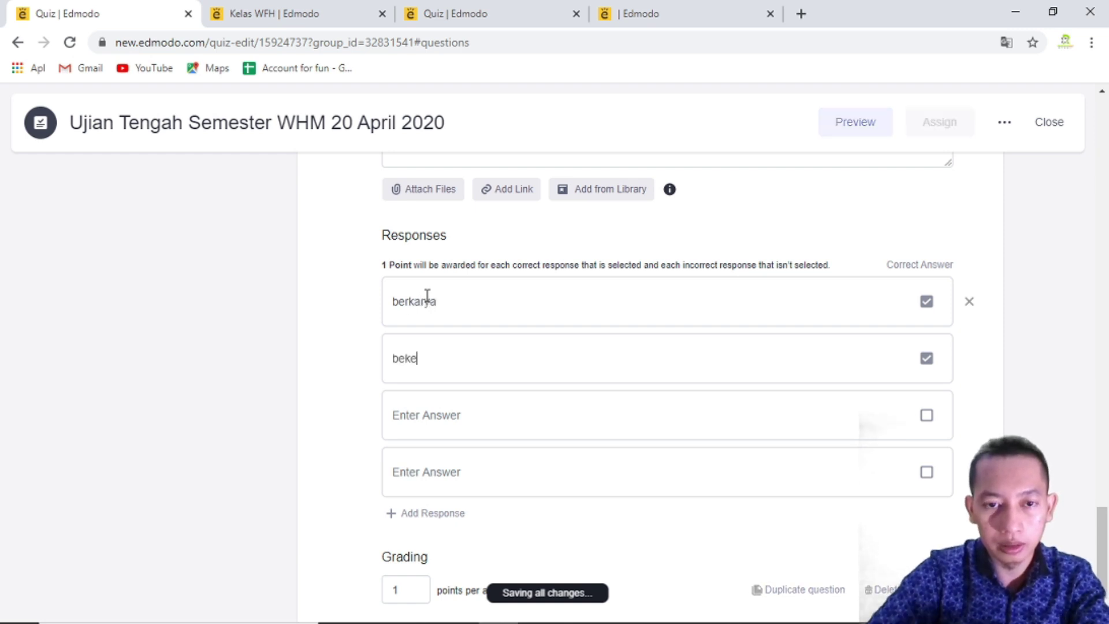
pyautogui.write('rja')
pyautogui.press('Tab')
pyautogui.write('b')
pyautogui.press('BackSpace')
pyautogui.write('keluar rumah')
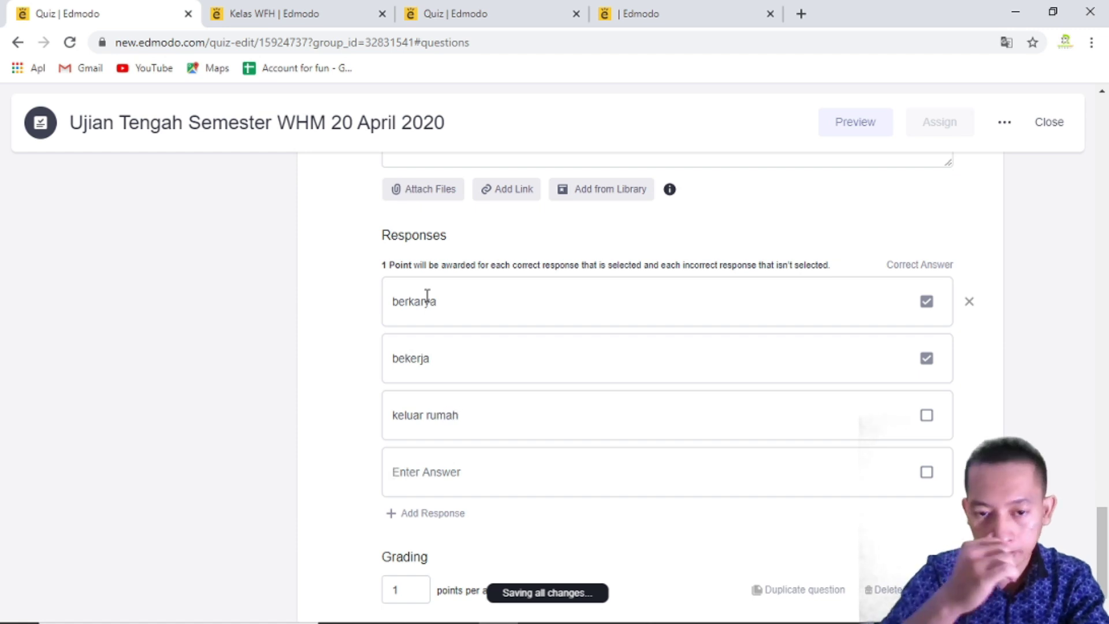
pyautogui.press('Tab')
pyautogui.write('tir')
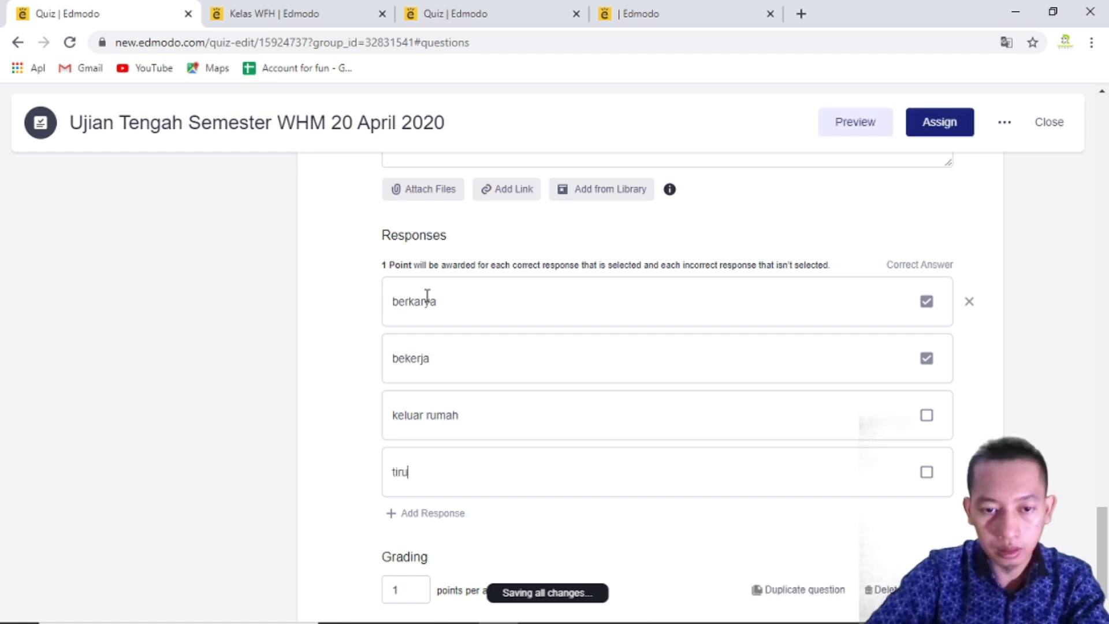
pyautogui.write('uran')
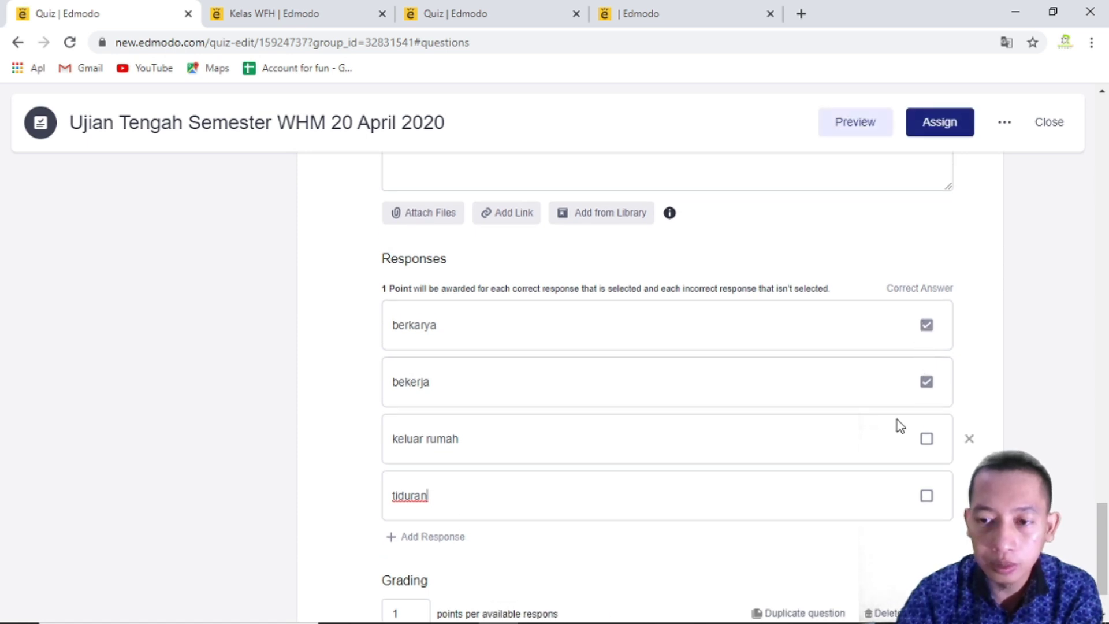
# Set the grading of question 6 to 2 points per available response
pyautogui.scroll(-1, 872, 384)
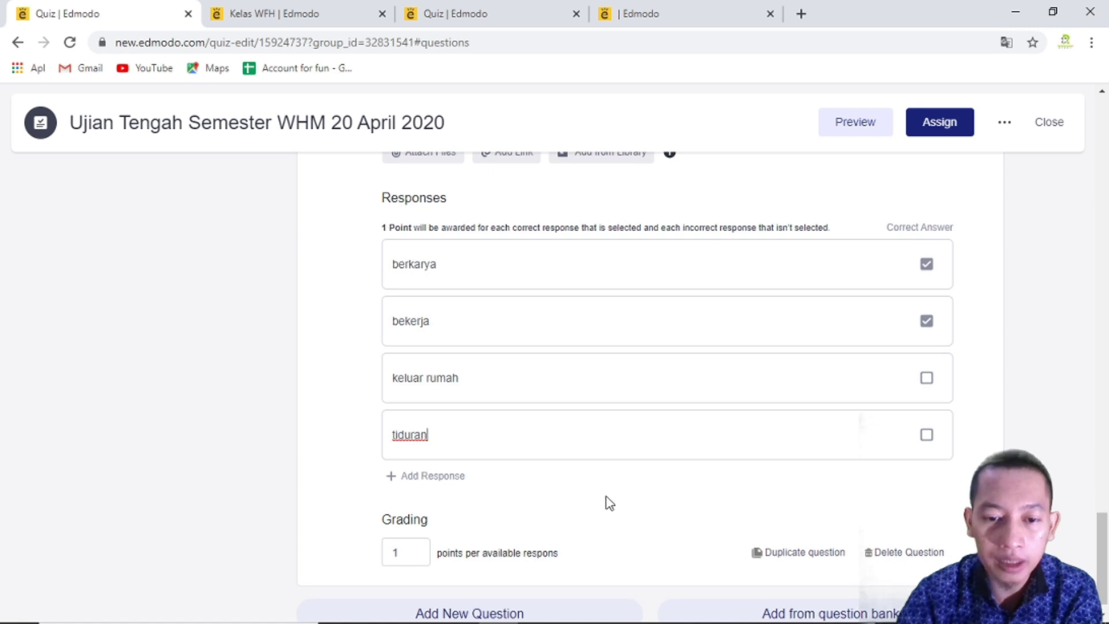
pyautogui.scroll(1, 594, 516)
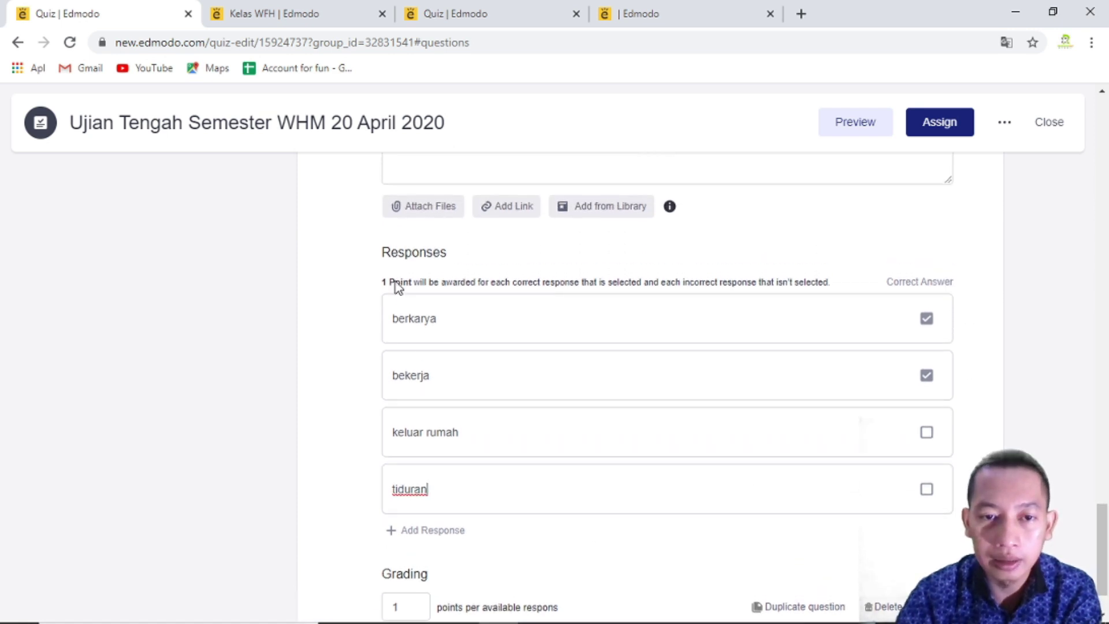
pyautogui.scroll(-1, 398, 288)
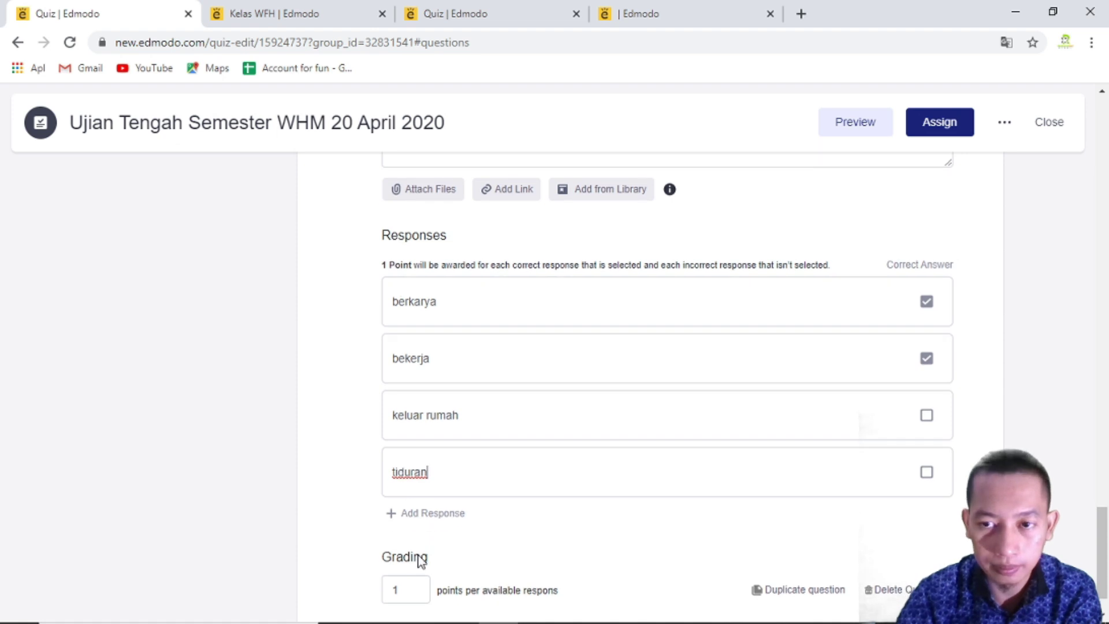
pyautogui.click(418, 592)
pyautogui.moveTo(418, 592); pyautogui.dragTo(379, 587)
pyautogui.write('2')
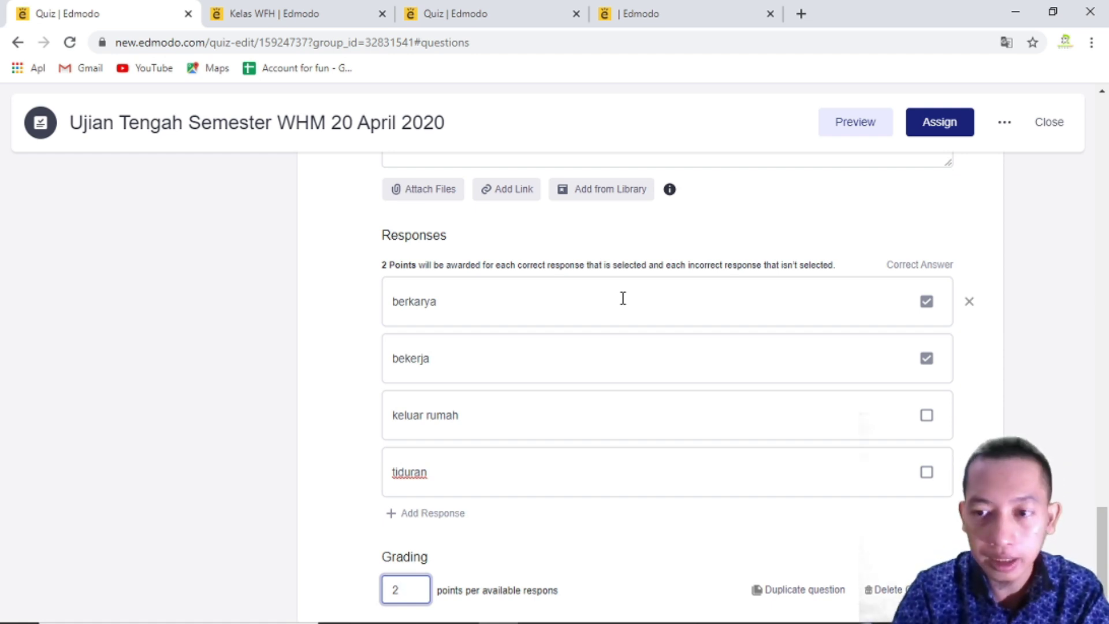
# Review the finished quiz questions and the list of question types offered for question 4
pyautogui.scroll(-1, 445, 504)
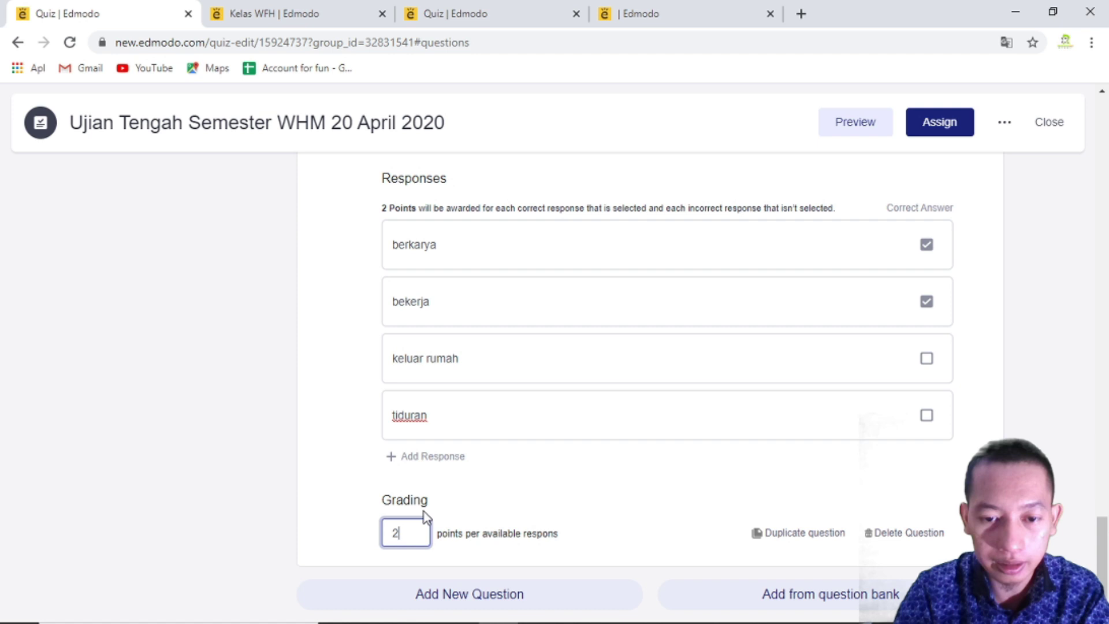
pyautogui.scroll(1, 423, 516)
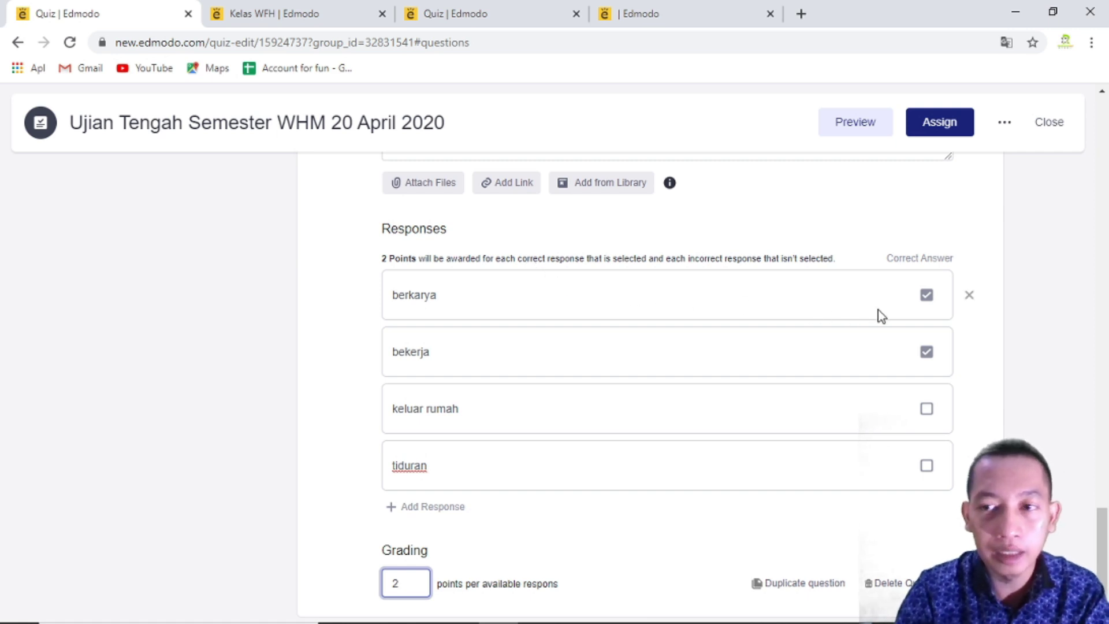
pyautogui.scroll(2, 881, 315)
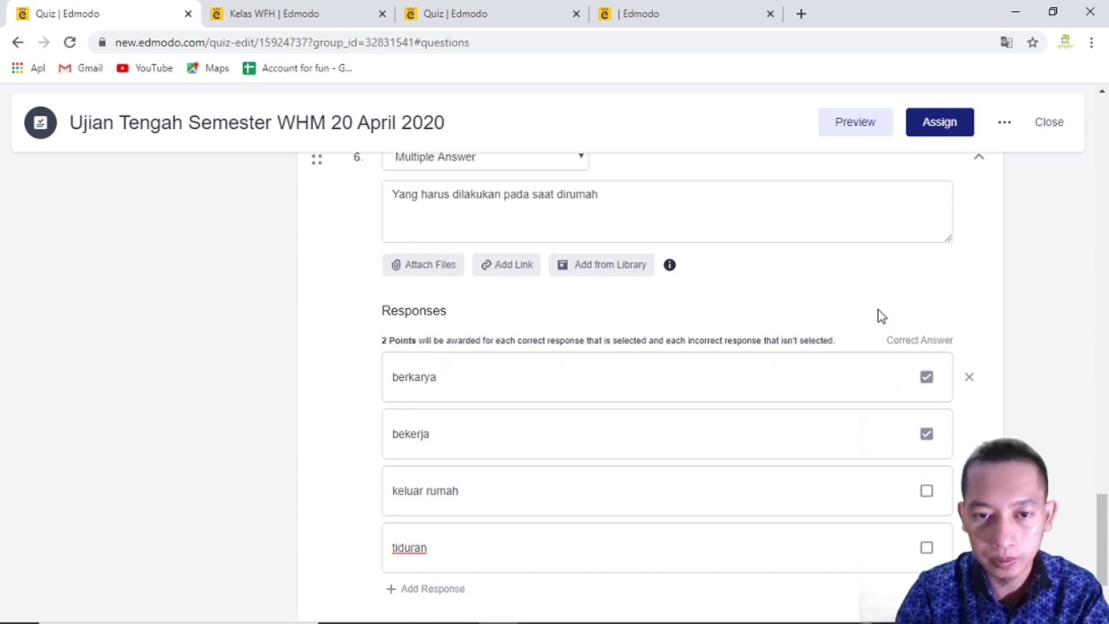
pyautogui.scroll(12, 880, 315)
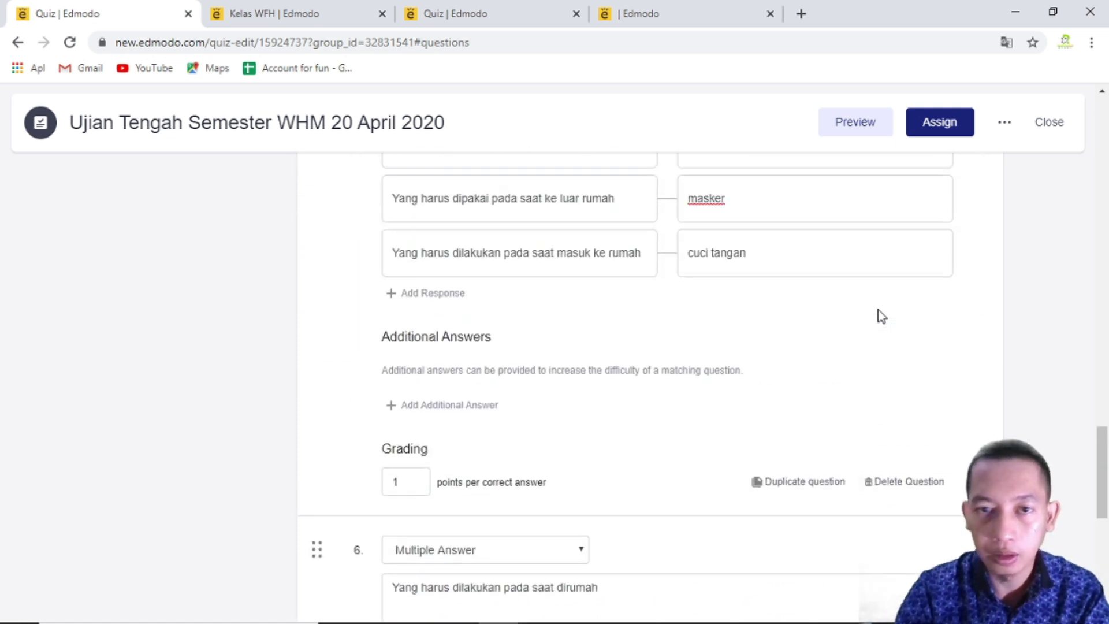
pyautogui.scroll(7, 880, 315)
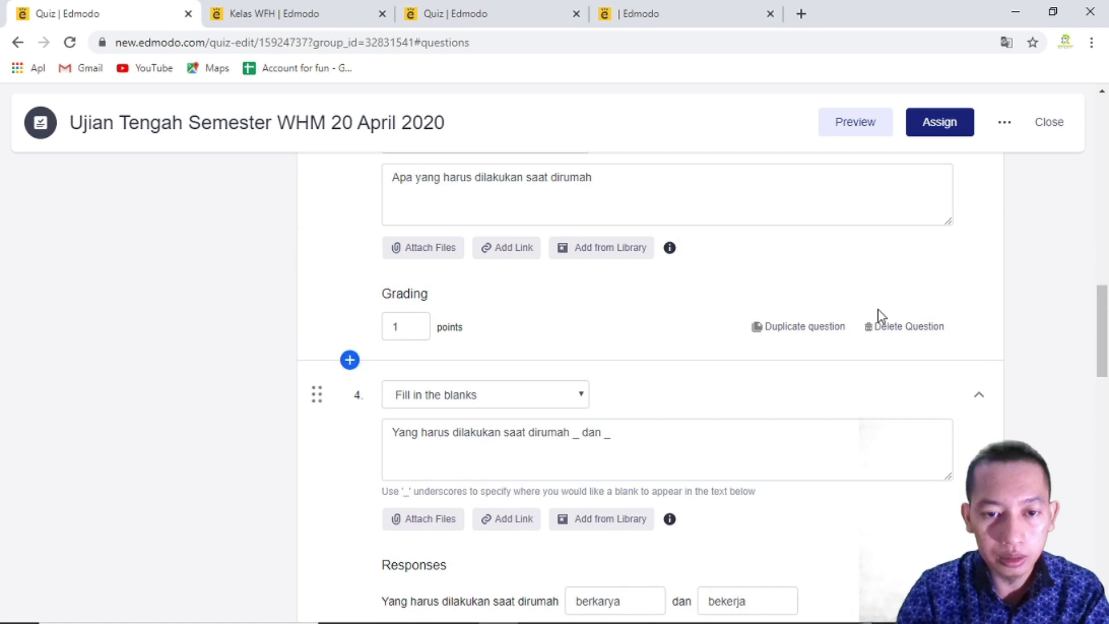
pyautogui.click(577, 398)
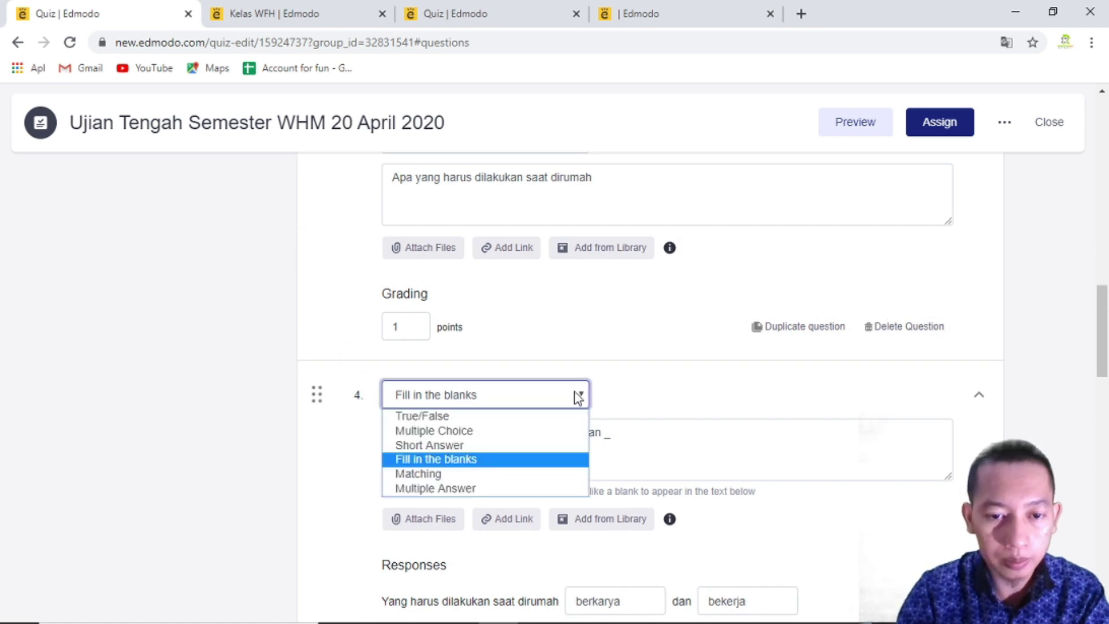
pyautogui.click(577, 398)
pyautogui.click(630, 376)
pyautogui.scroll(-4, 630, 375)
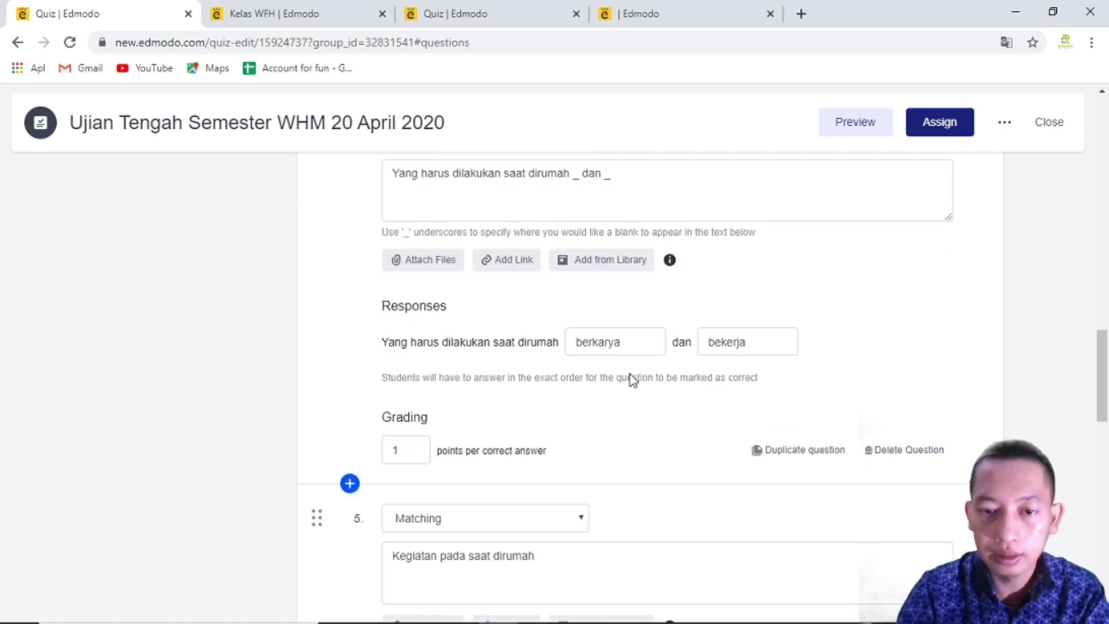
pyautogui.scroll(-12, 634, 381)
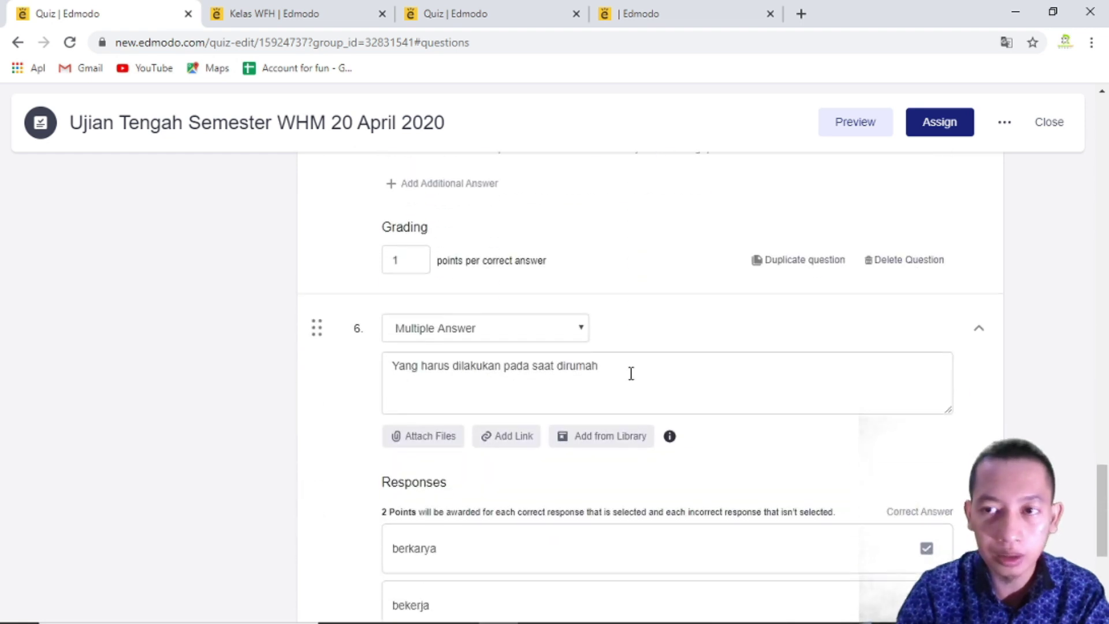
pyautogui.scroll(-3, 630, 373)
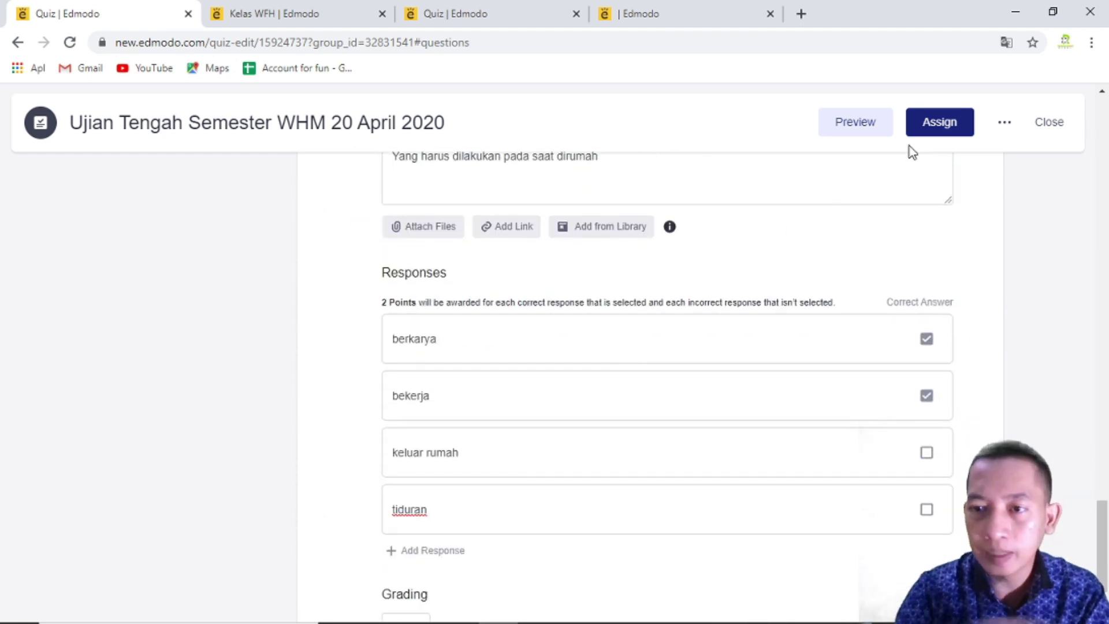
# Start assigning the quiz and schedule its delivery for 04/20/2020 at 10:00 AM
pyautogui.click(933, 128)
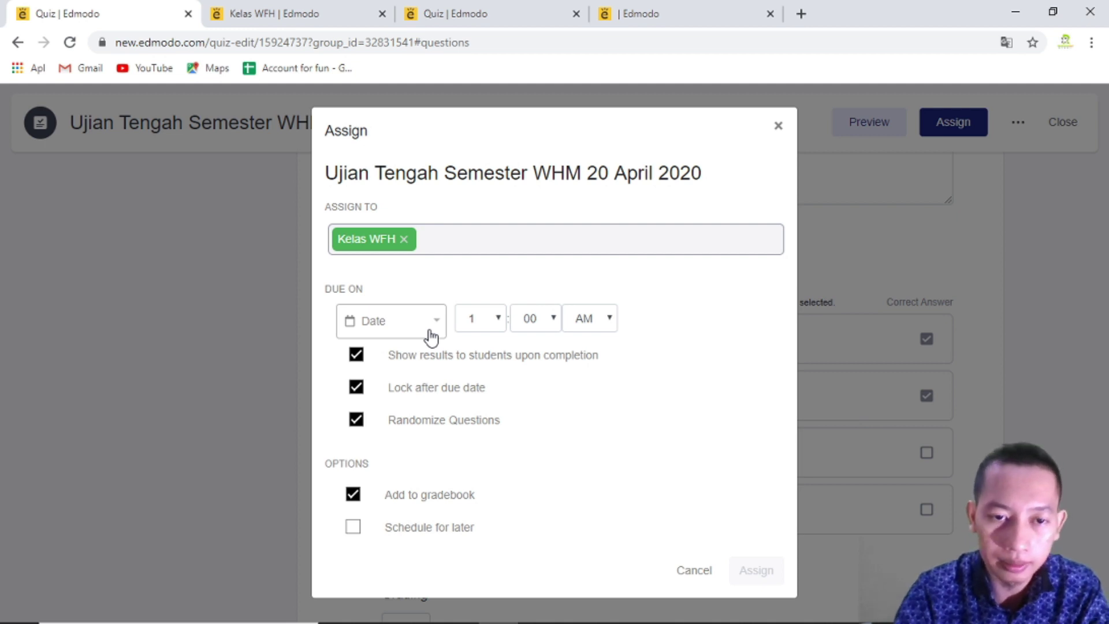
pyautogui.click(355, 530)
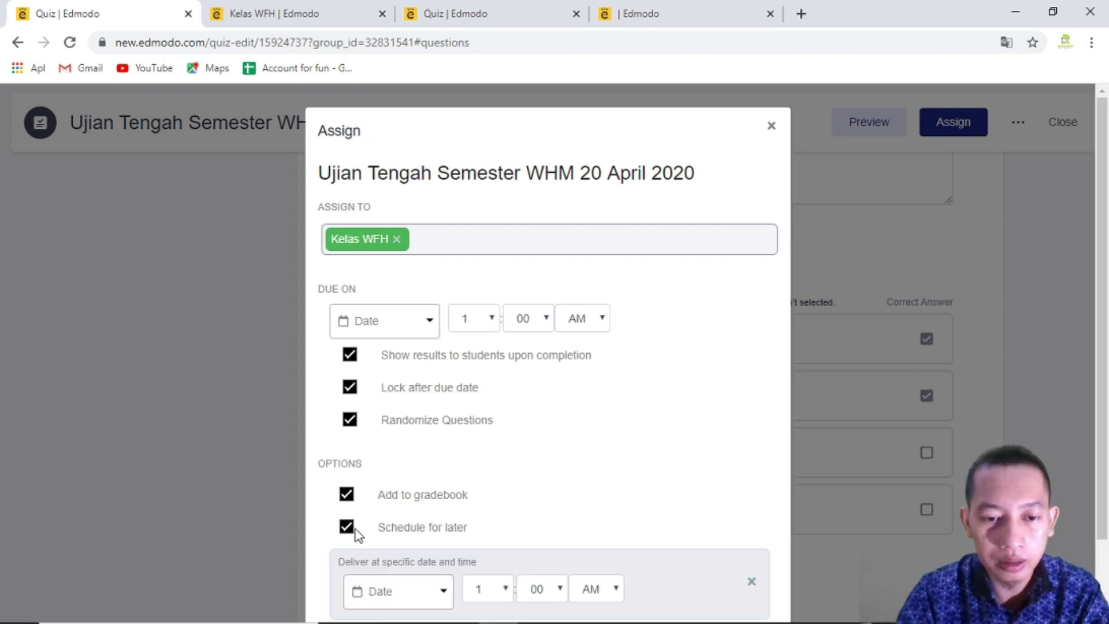
pyautogui.scroll(-1, 353, 530)
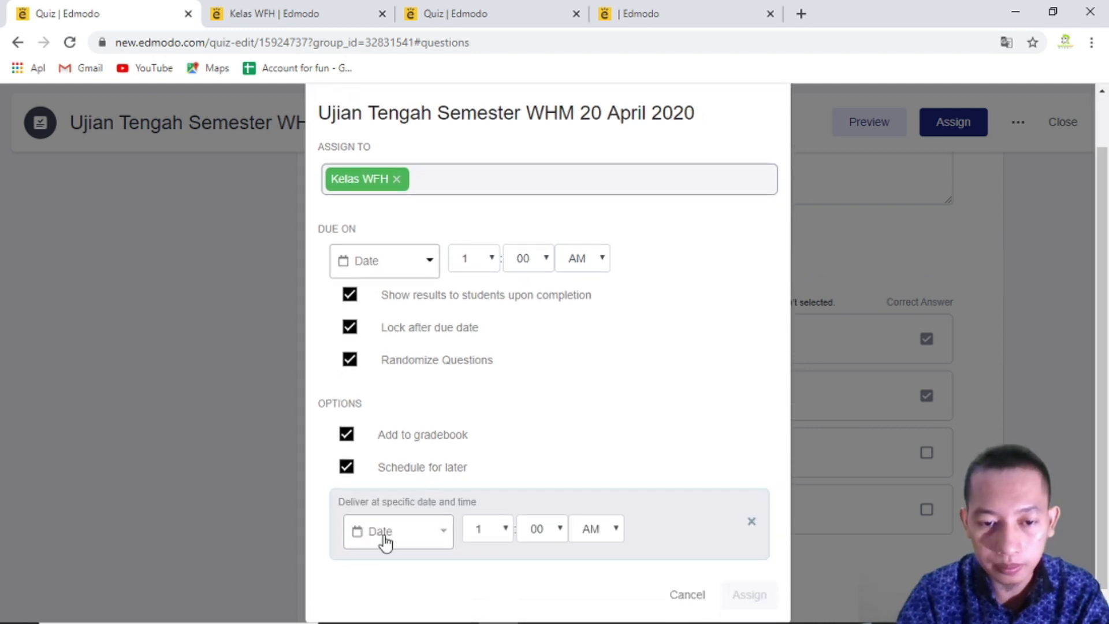
pyautogui.click(383, 542)
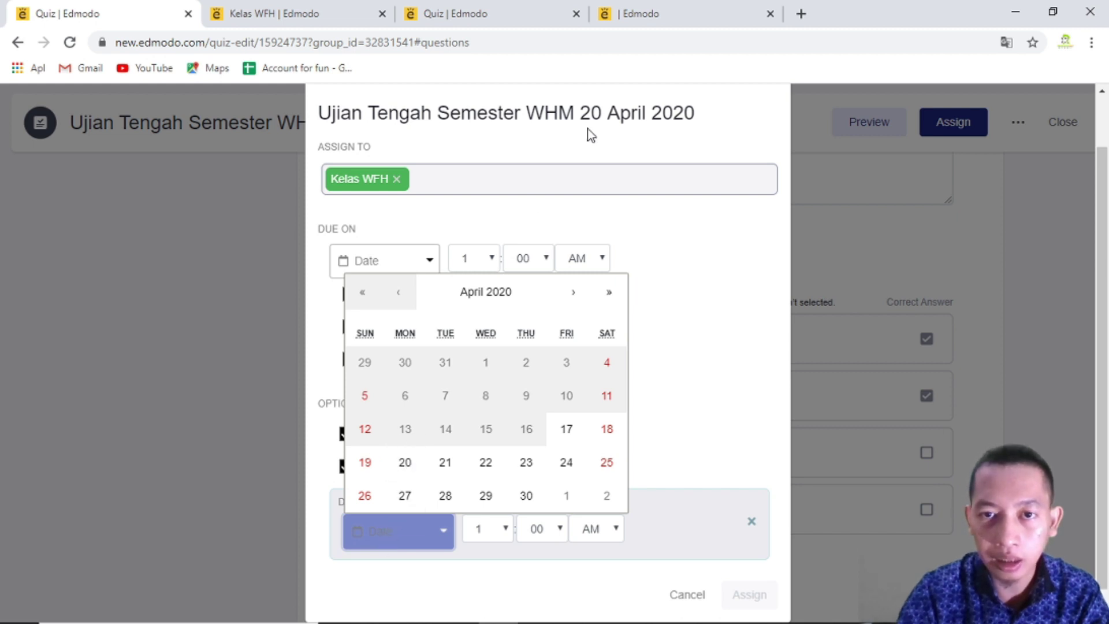
pyautogui.click(405, 463)
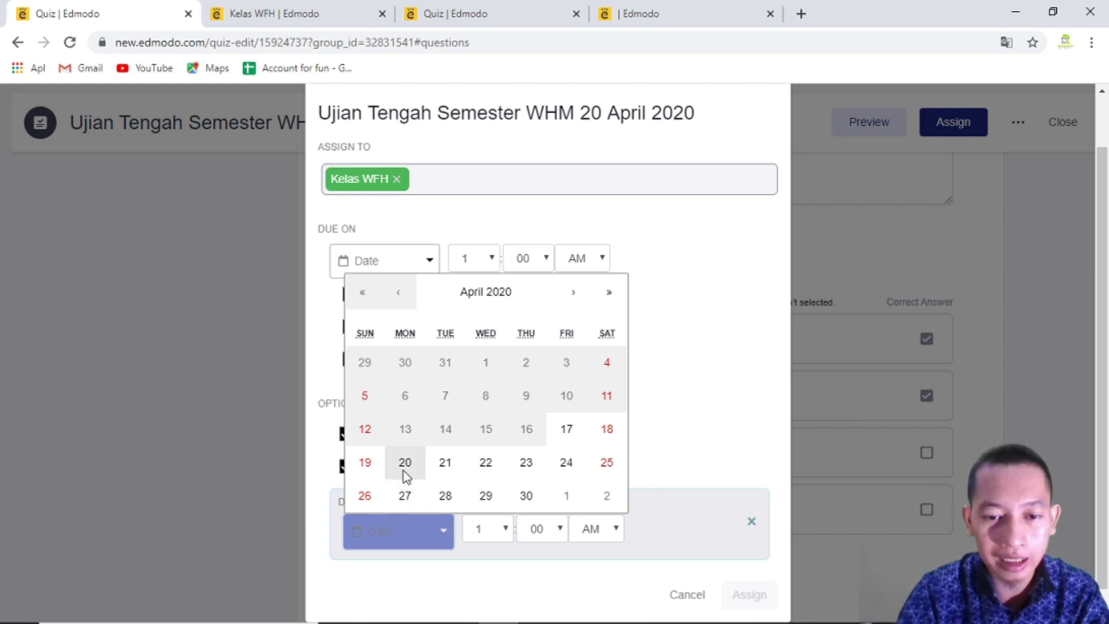
pyautogui.click(499, 528)
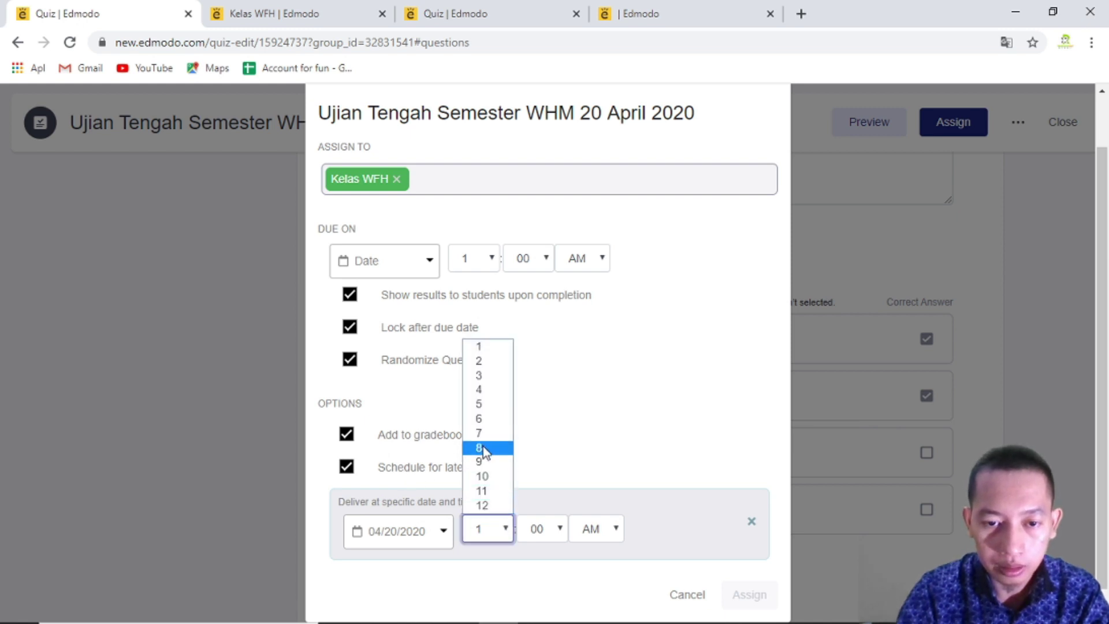
pyautogui.click(488, 476)
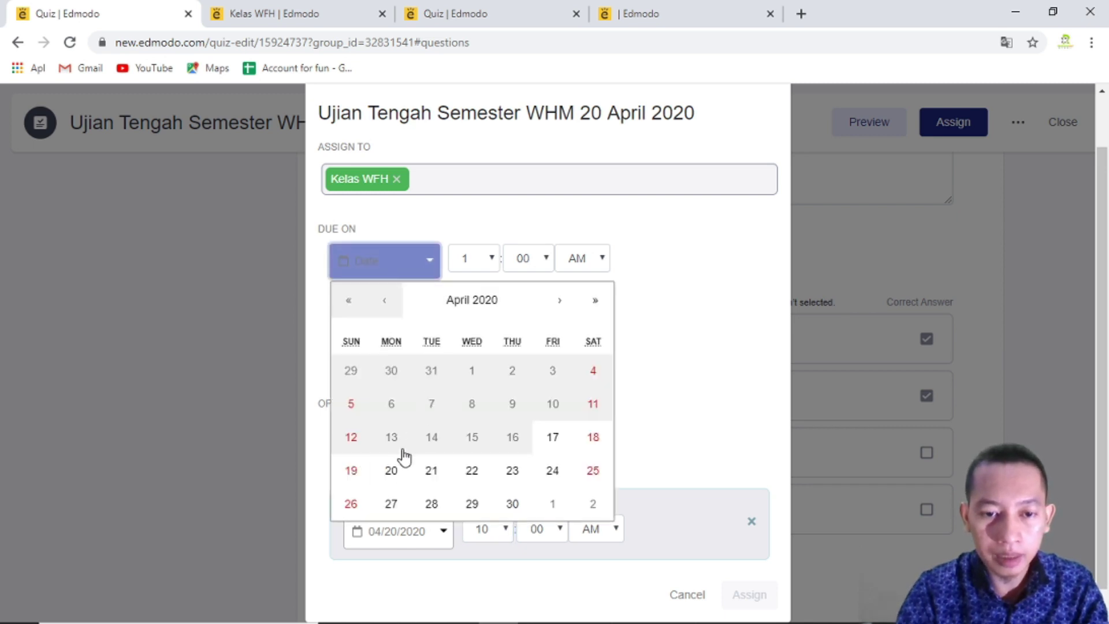
# Set the quiz's due date to 04/20/2020 at 11:00 AM
pyautogui.click(399, 474)
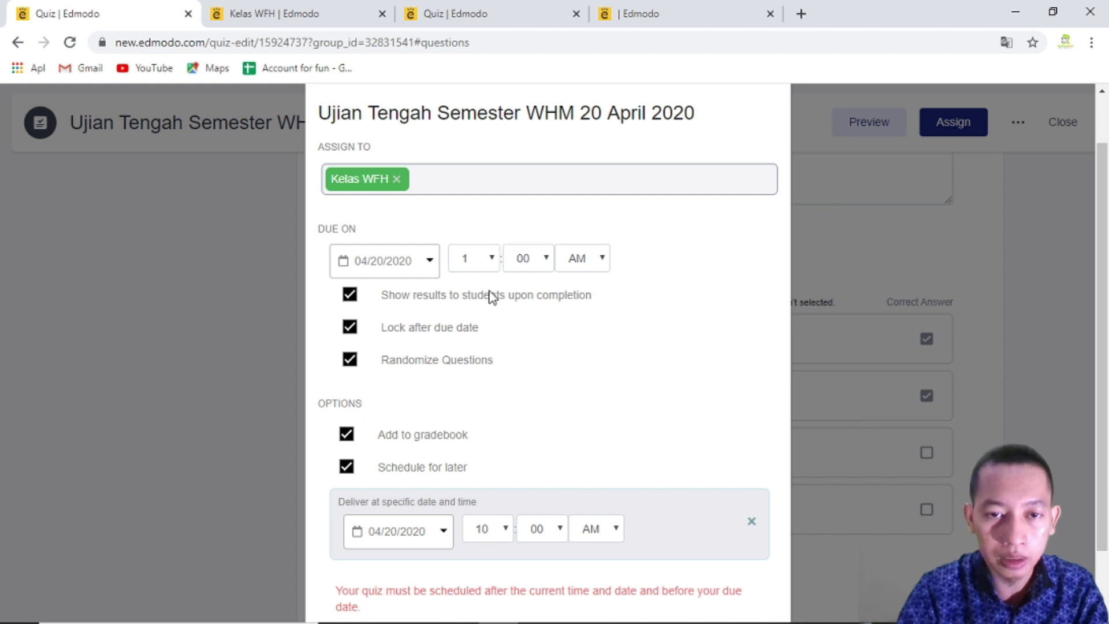
pyautogui.click(491, 260)
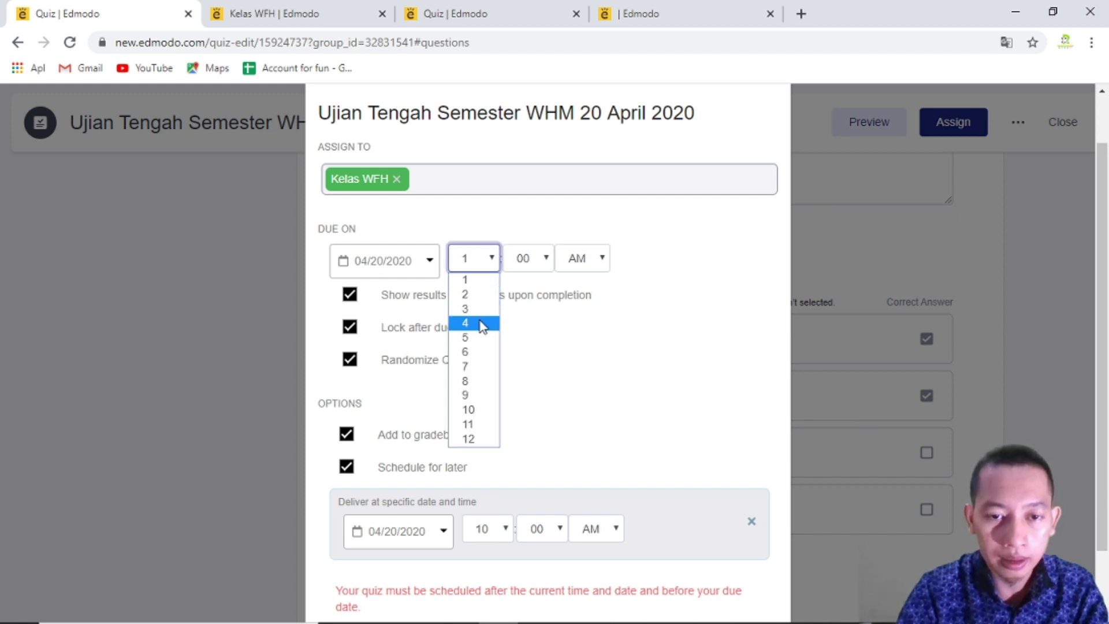
pyautogui.click(470, 409)
pyautogui.click(488, 258)
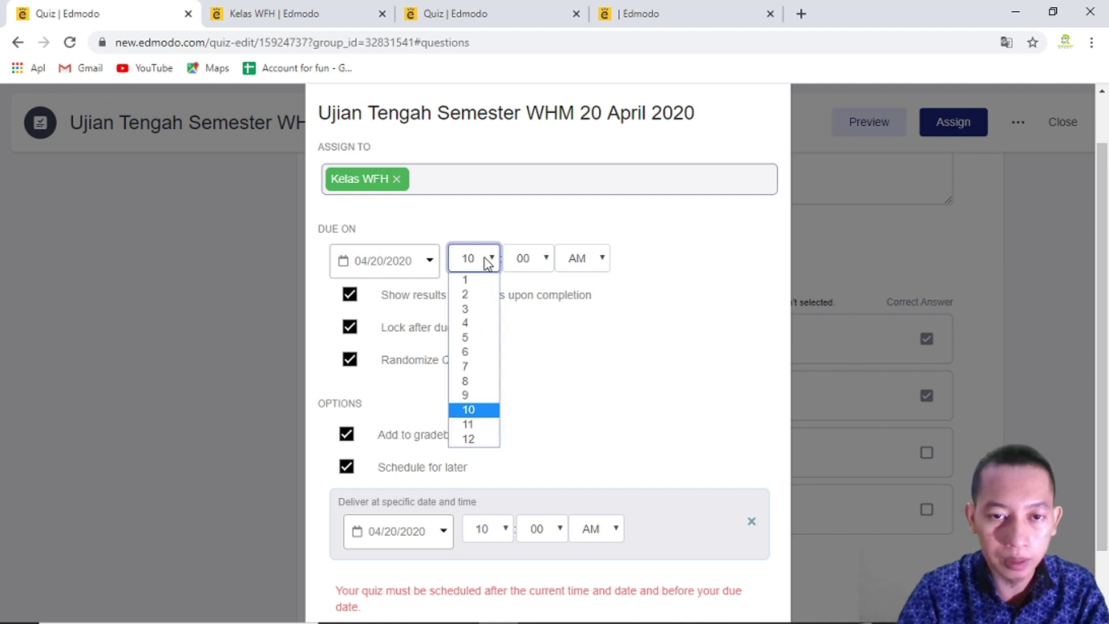
pyautogui.click(468, 425)
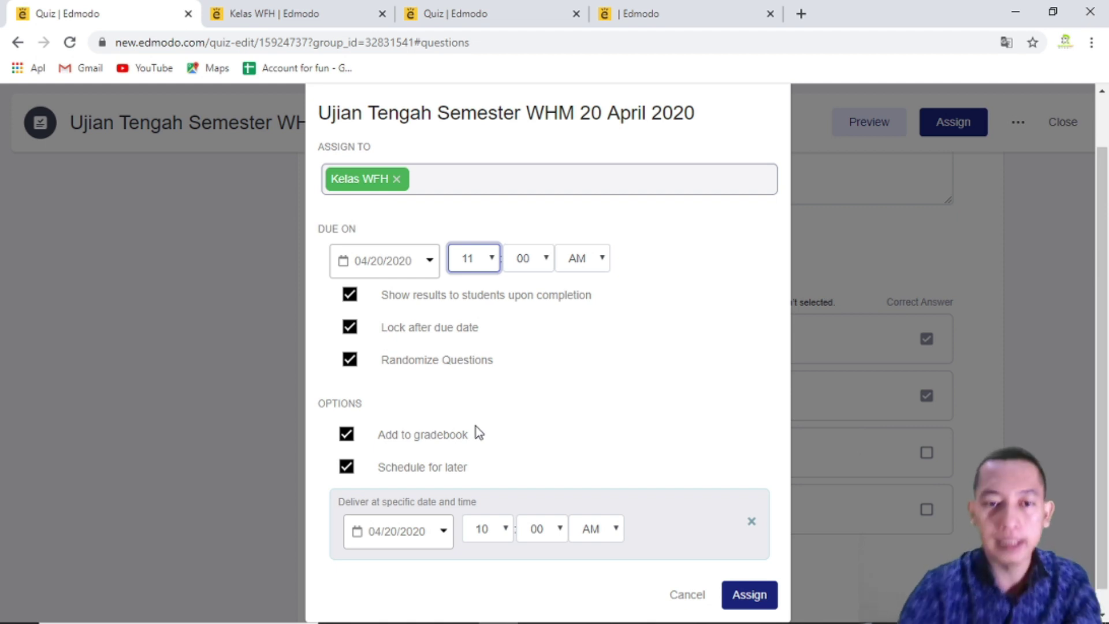
# Check the assignment settings, assign the quiz to Kelas WFH, and switch to the Kelas WFH class page
pyautogui.scroll(-1, 532, 483)
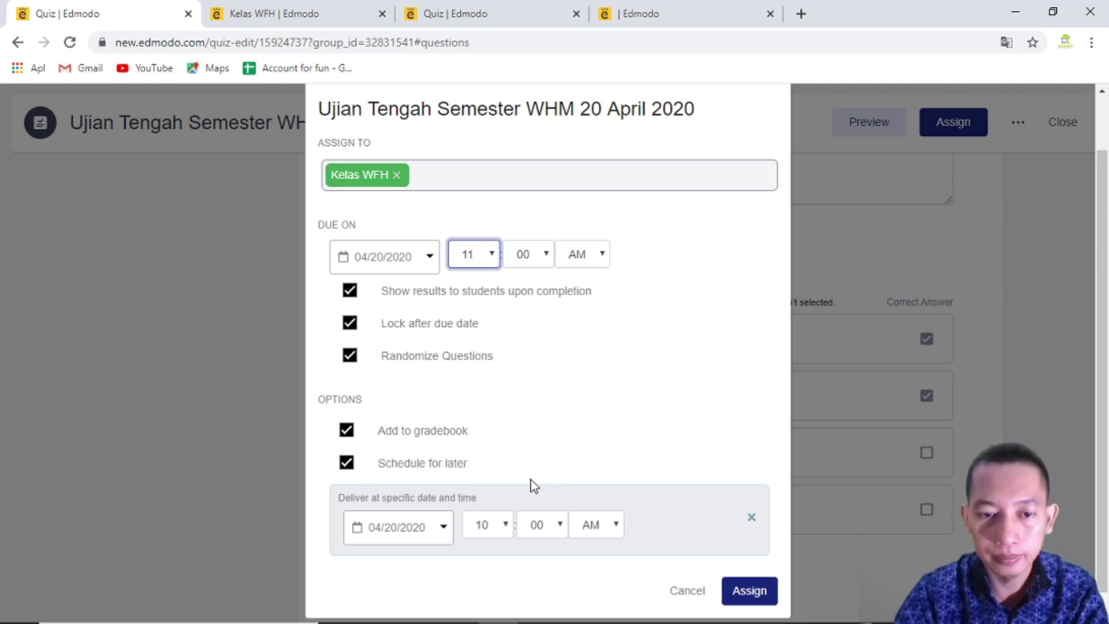
pyautogui.scroll(-1, 531, 484)
pyautogui.scroll(2, 532, 484)
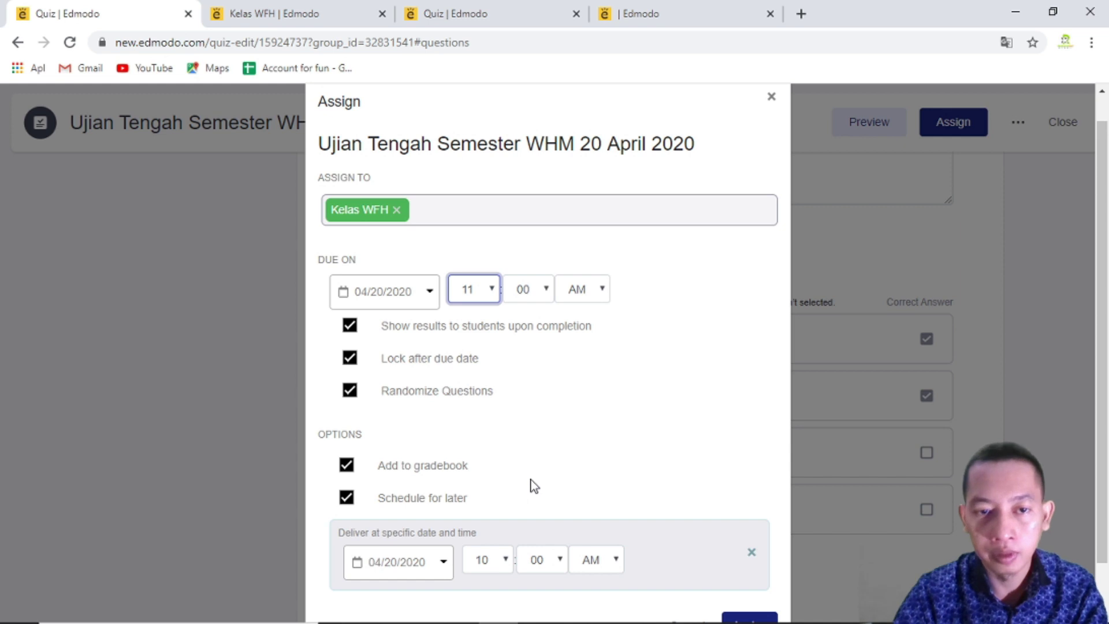
pyautogui.scroll(-1, 532, 484)
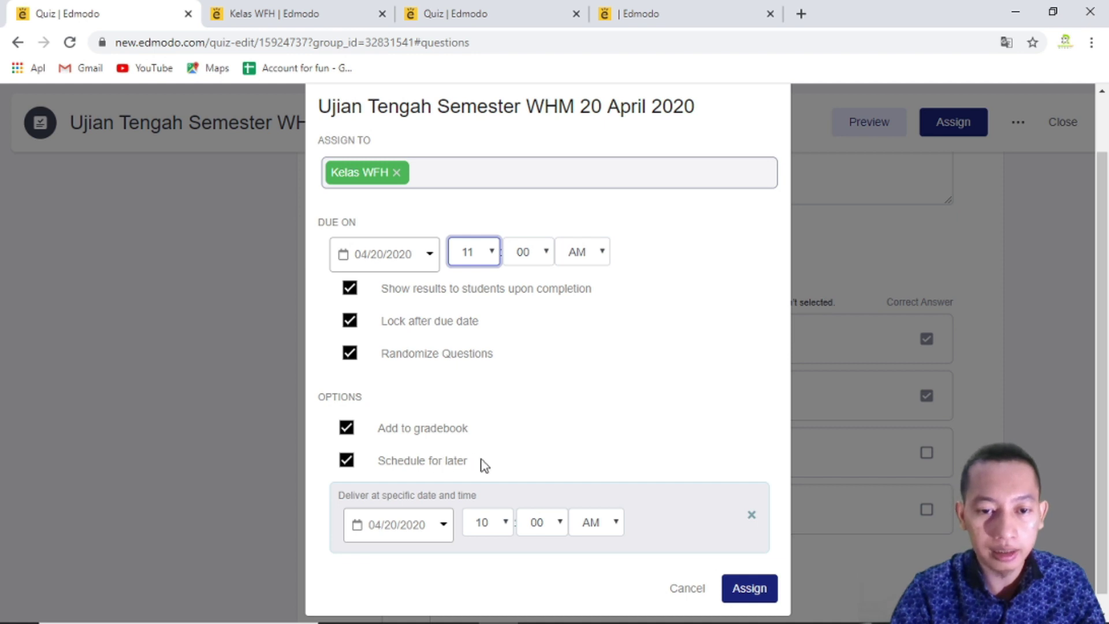
pyautogui.scroll(-1, 484, 464)
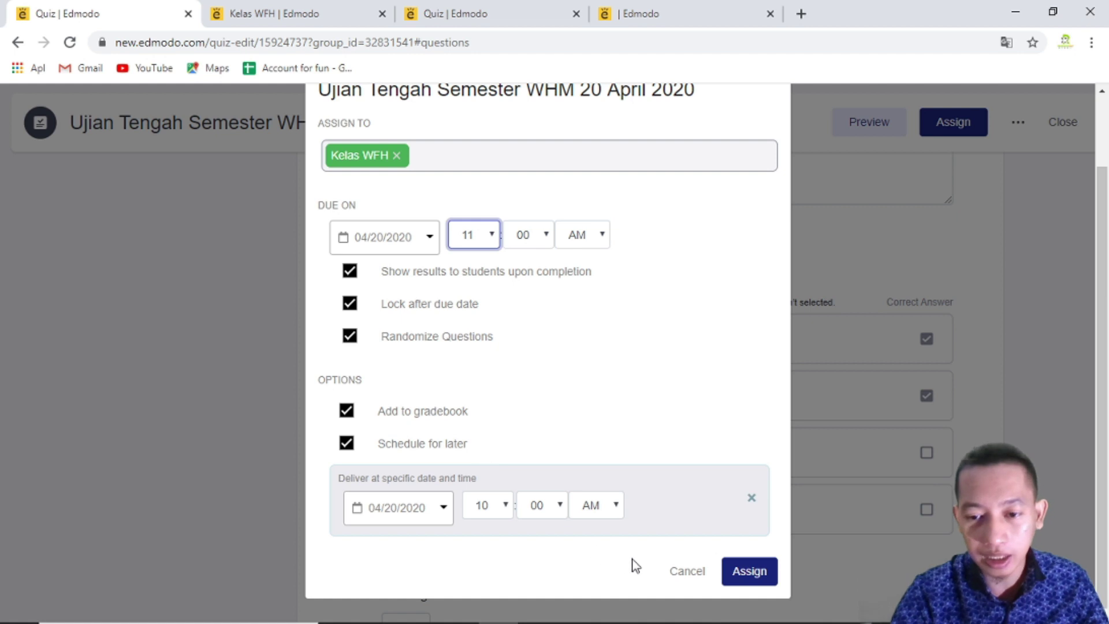
pyautogui.click(750, 575)
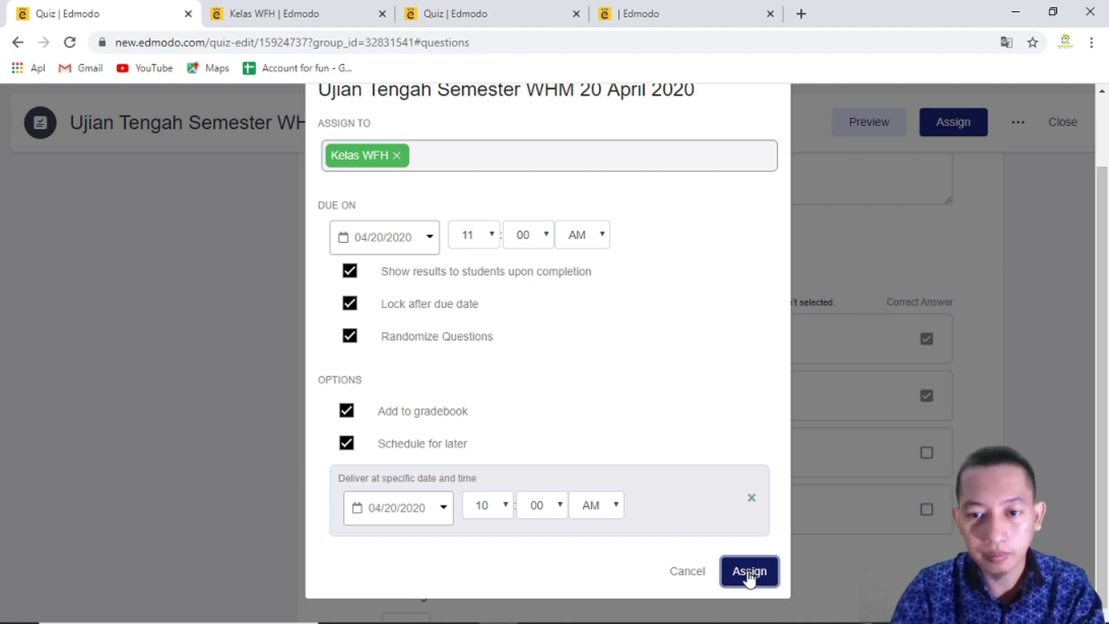
pyautogui.click(378, 8)
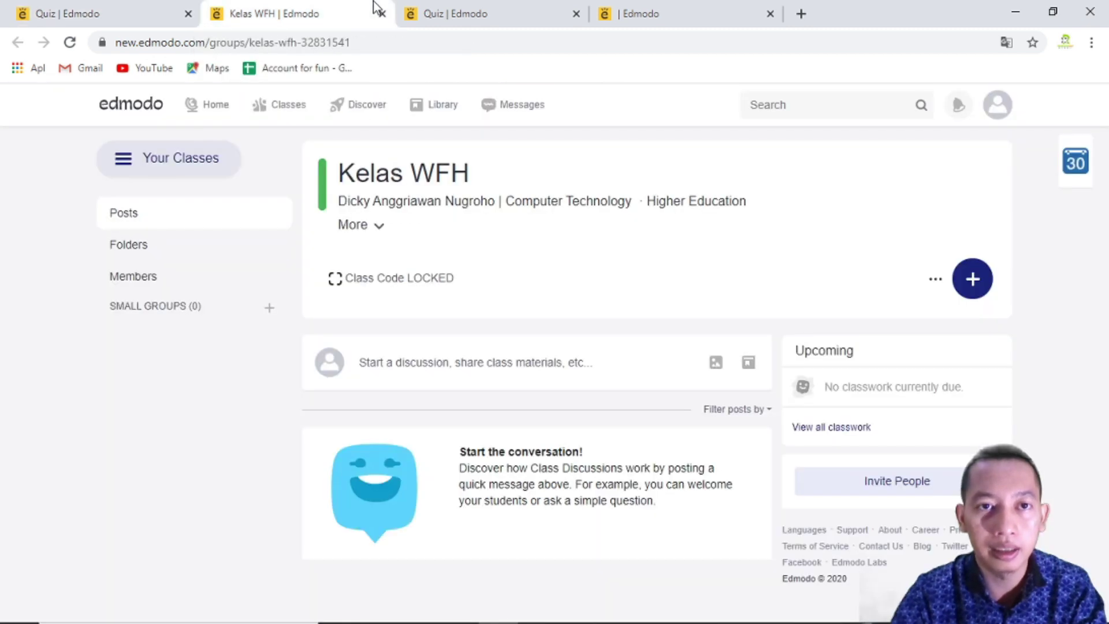
# Reload the Kelas WFH class page, return to the page where the quiz was assigned, and dismiss the scheduling confirmation
pyautogui.rightClick(274, 6)
pyautogui.click(295, 44)
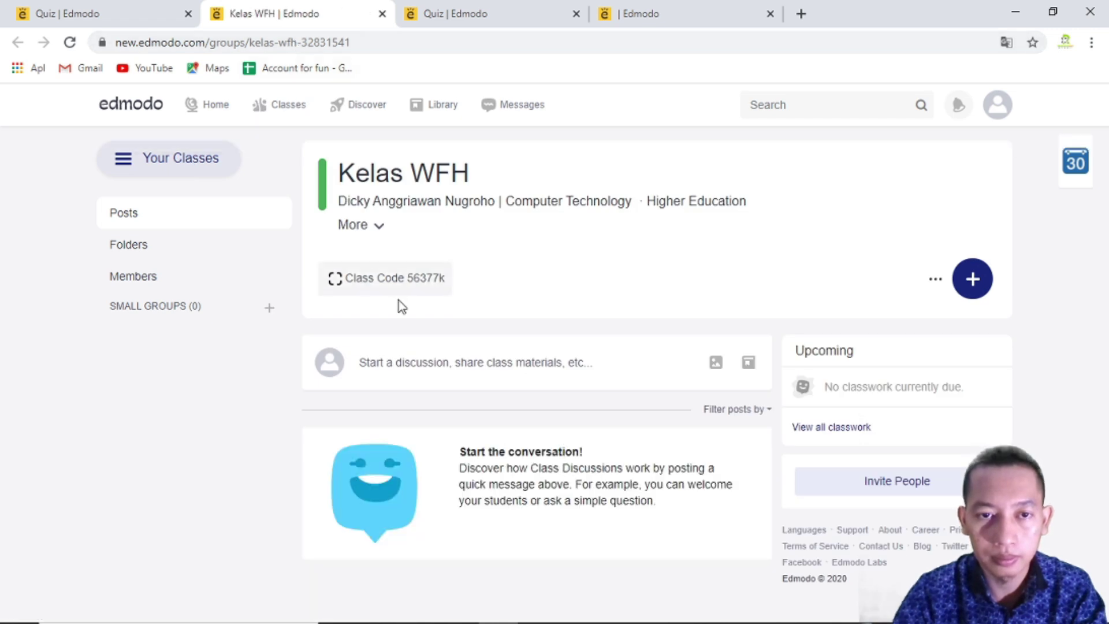
pyautogui.click(141, 8)
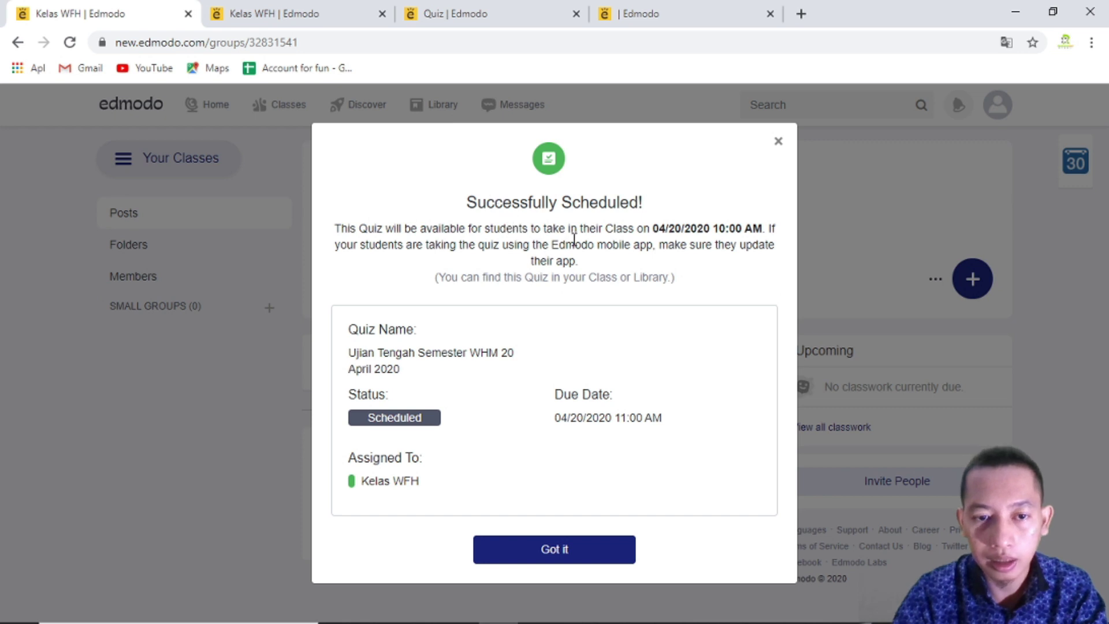
pyautogui.click(549, 558)
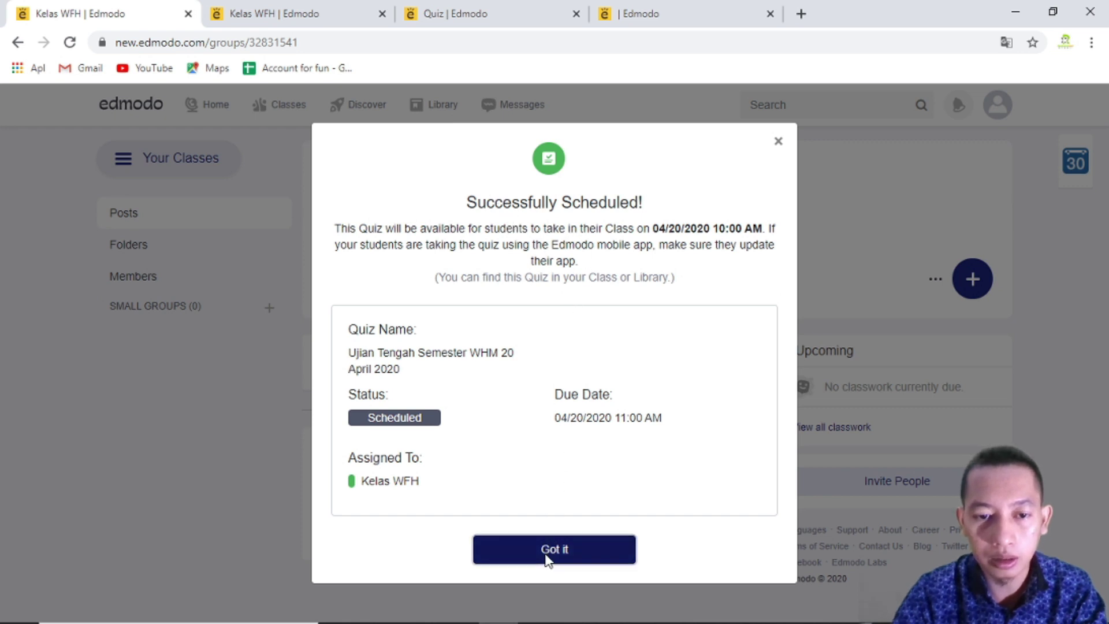
# Refresh the other open Kelas WFH class page and view its scheduled posts to check the quiz entry
pyautogui.click(280, 9)
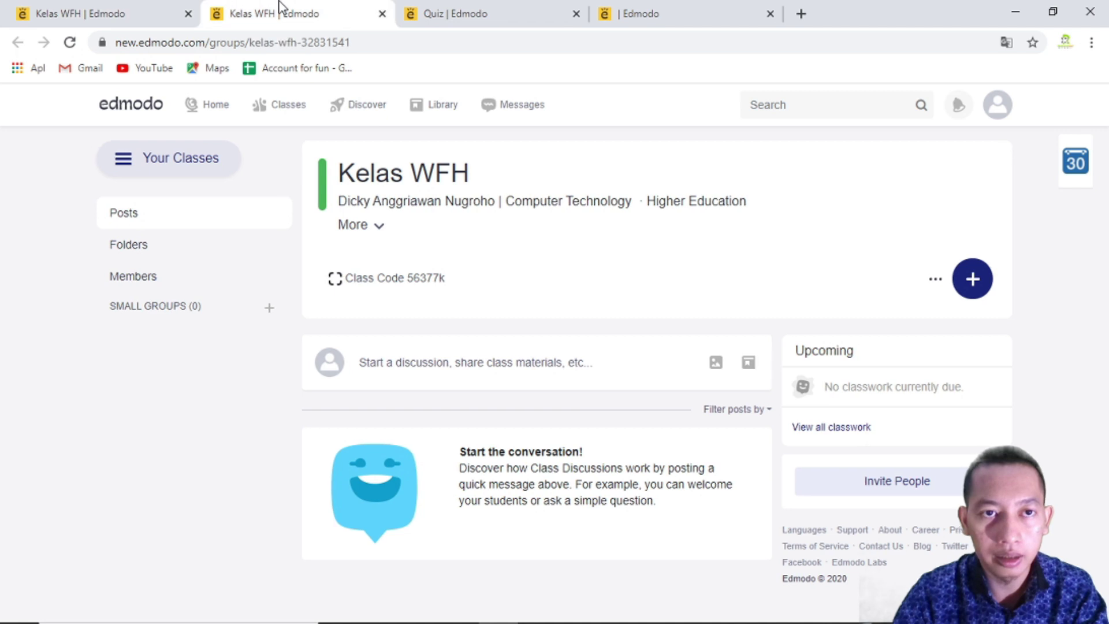
pyautogui.rightClick(281, 8)
pyautogui.click(308, 35)
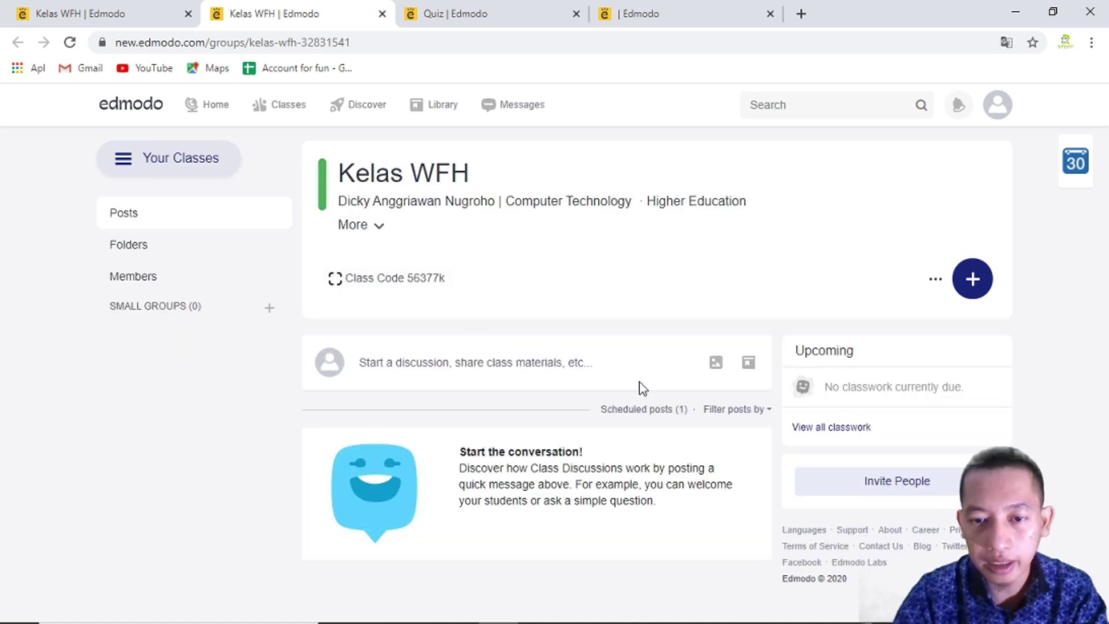
pyautogui.click(627, 411)
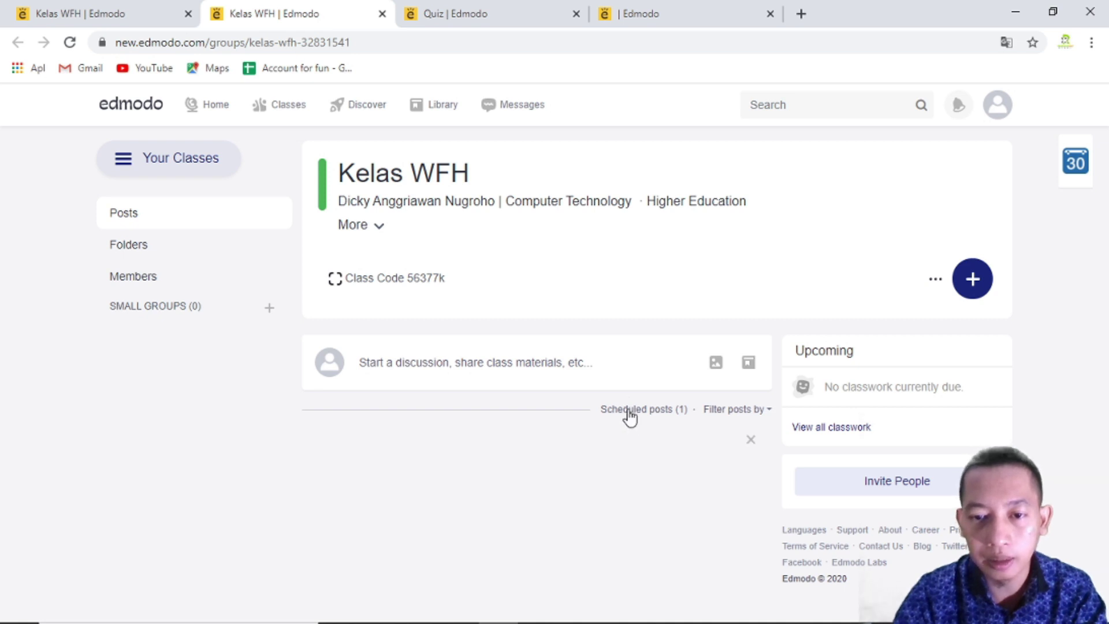
pyautogui.scroll(-1, 633, 421)
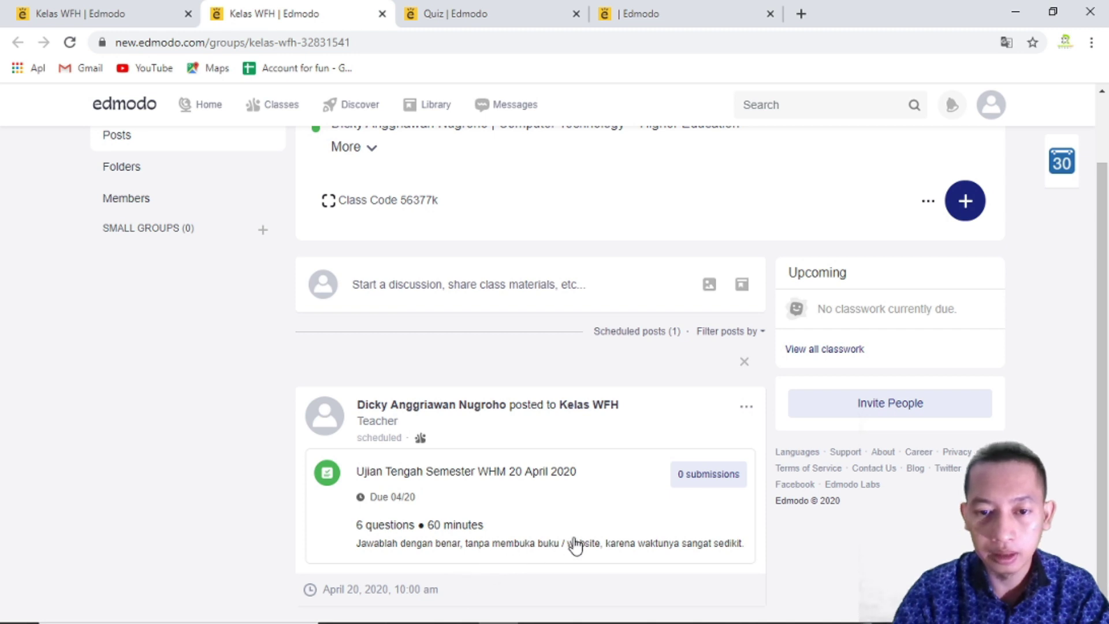
pyautogui.moveTo(587, 622)
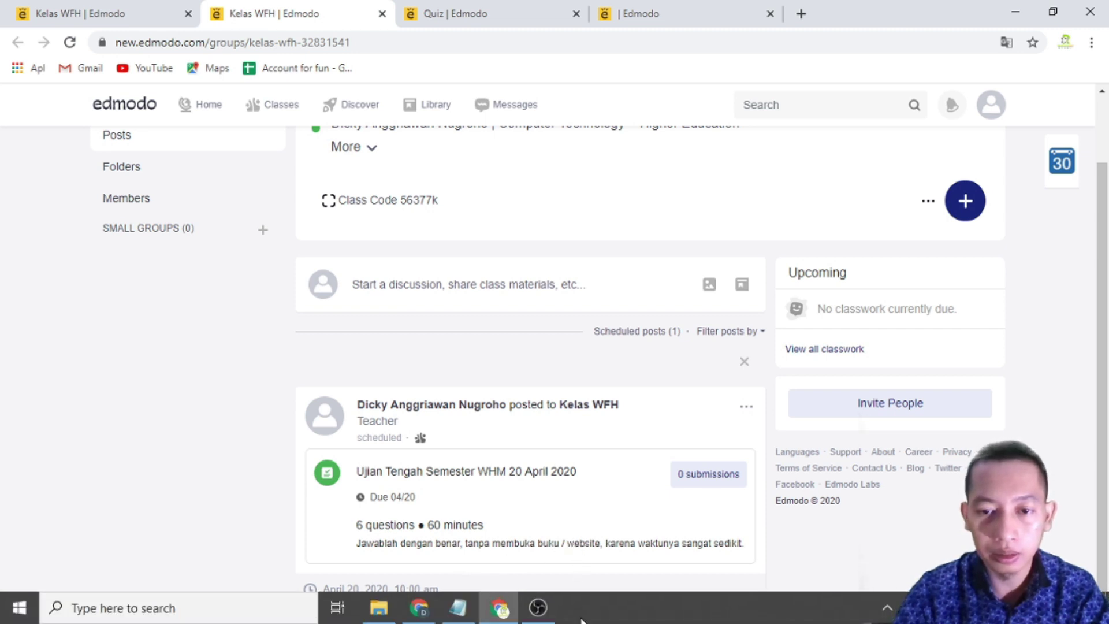